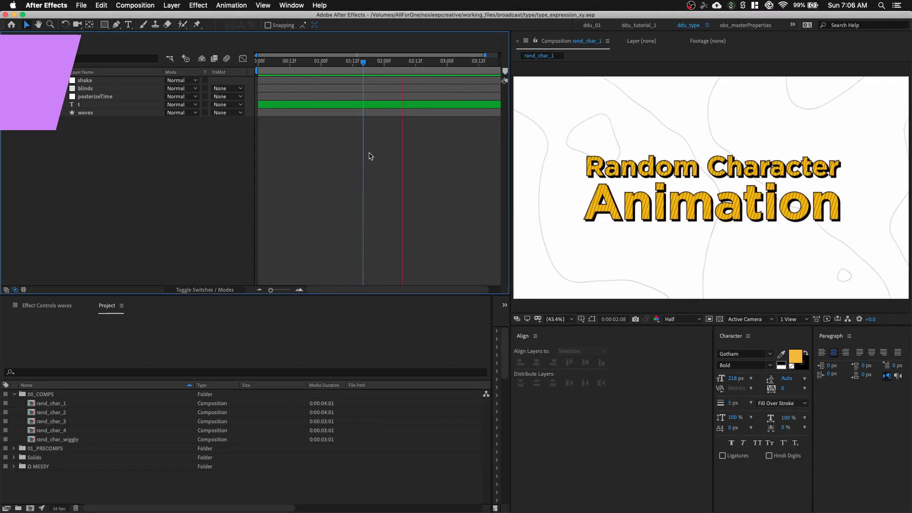
Create a new composition named 'demo'.
key("super+n")
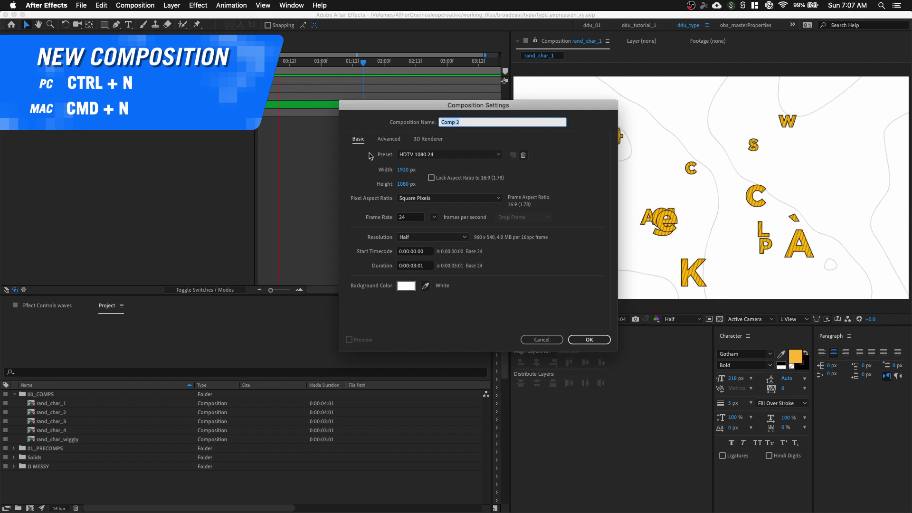
type("demo")
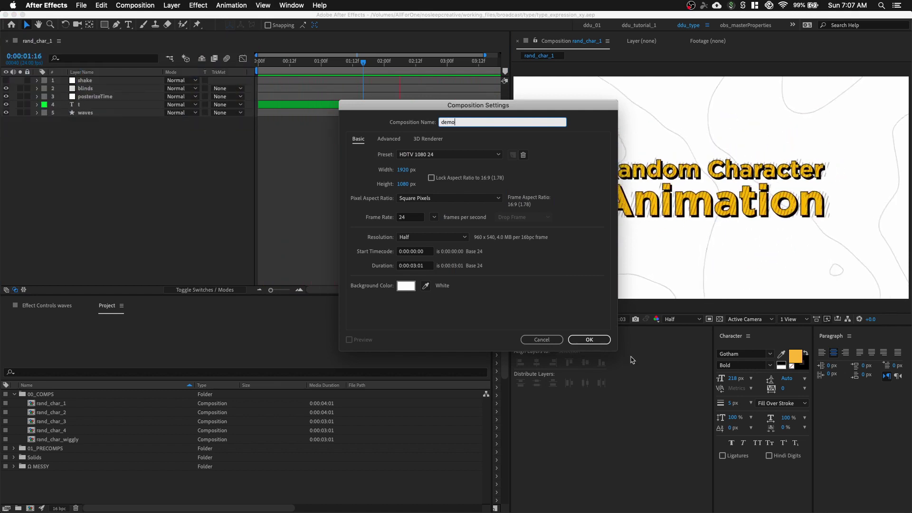
key("Return")
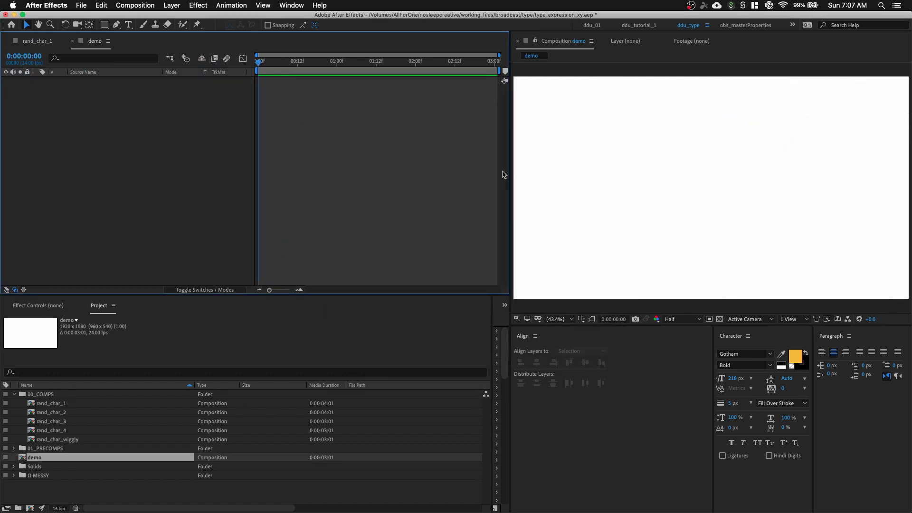
Add a 'typography' text layer centred horizontally and vertically in the comp.
key("super+t")
left_click(576, 171)
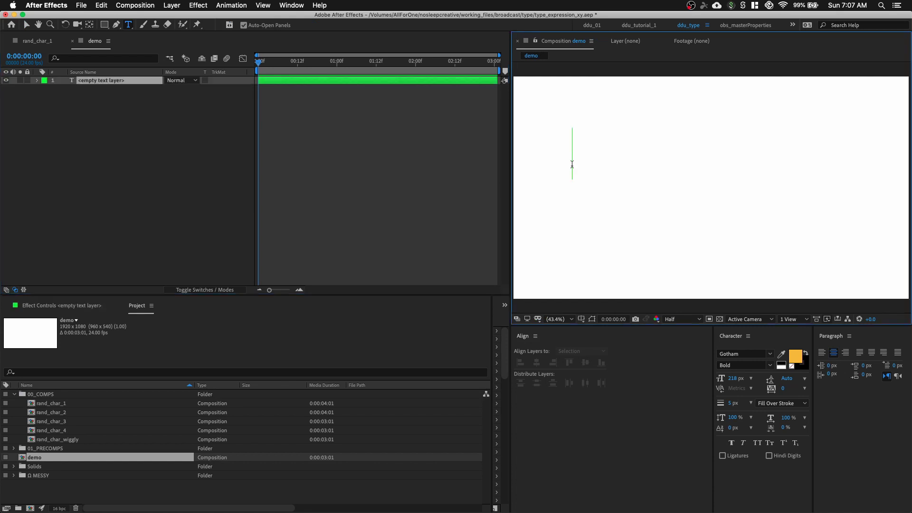
type("typography")
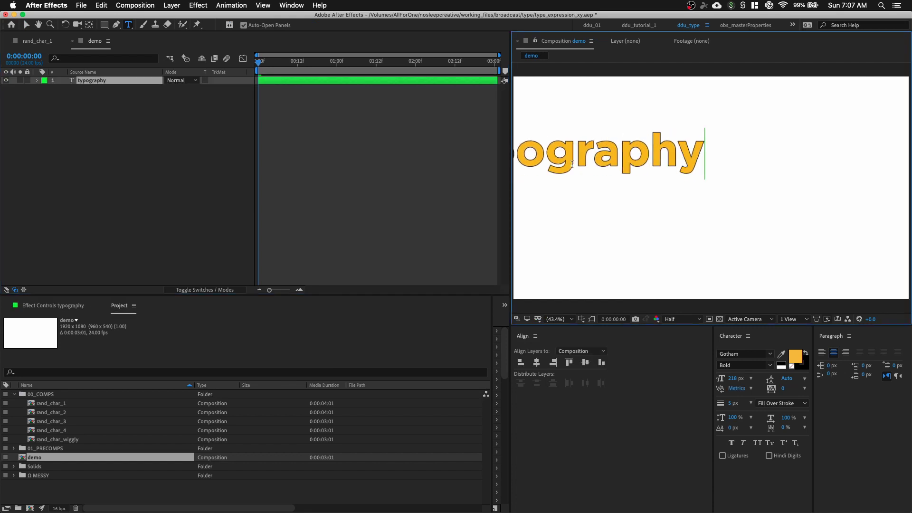
left_click(26, 24)
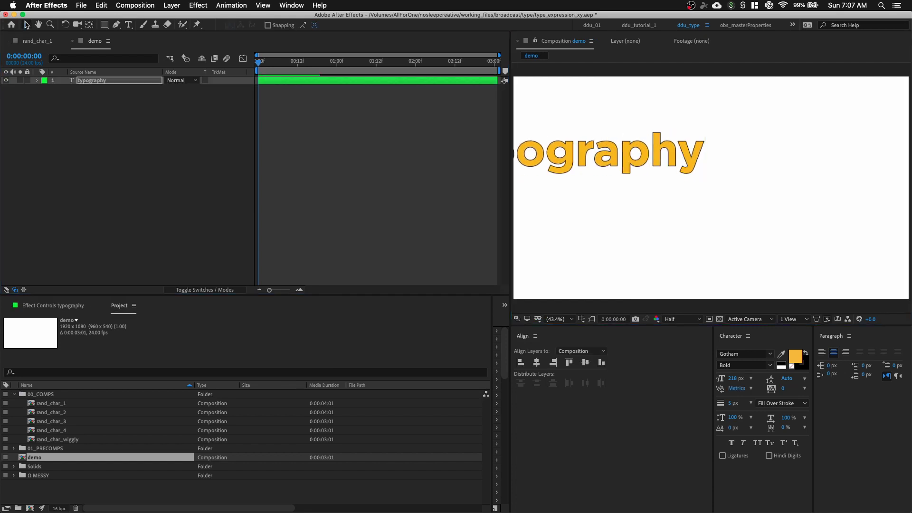
left_click(536, 363)
left_click(585, 362)
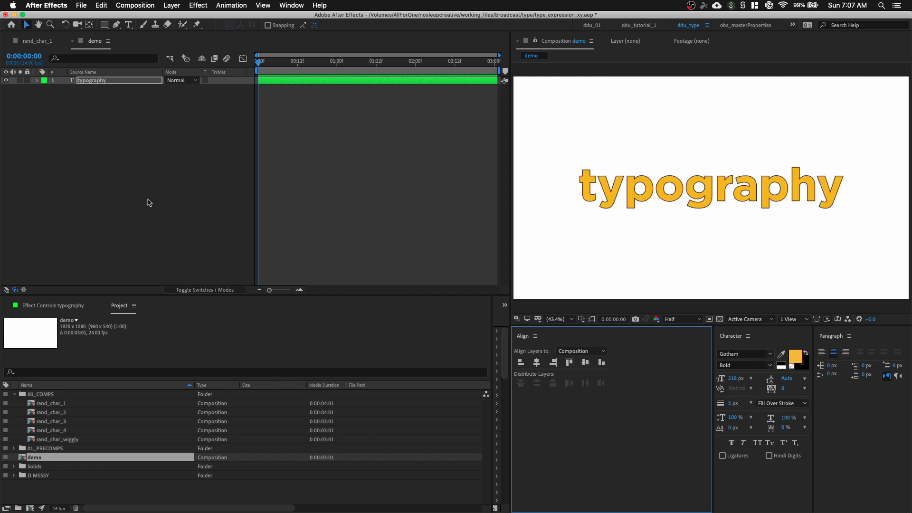
Add a Position text animator to the typography layer.
left_click(53, 93)
left_click(36, 80)
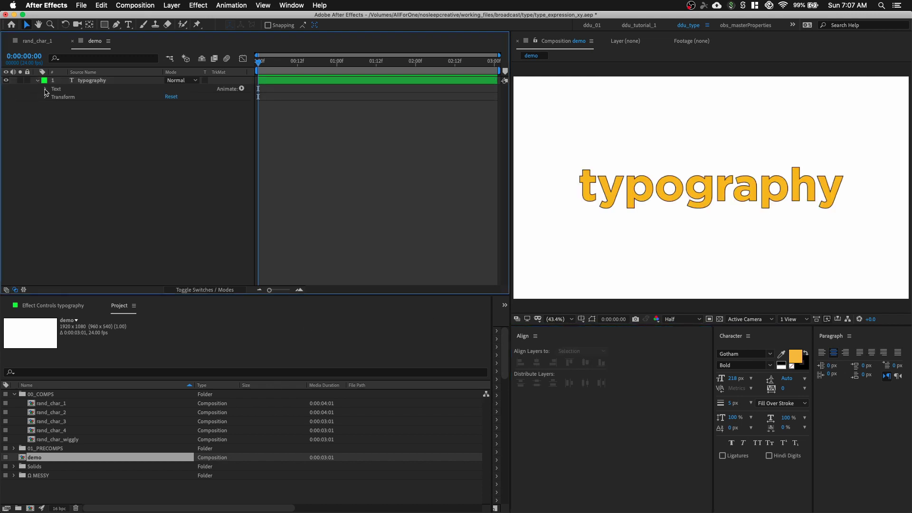
left_click(46, 89)
left_click(241, 88)
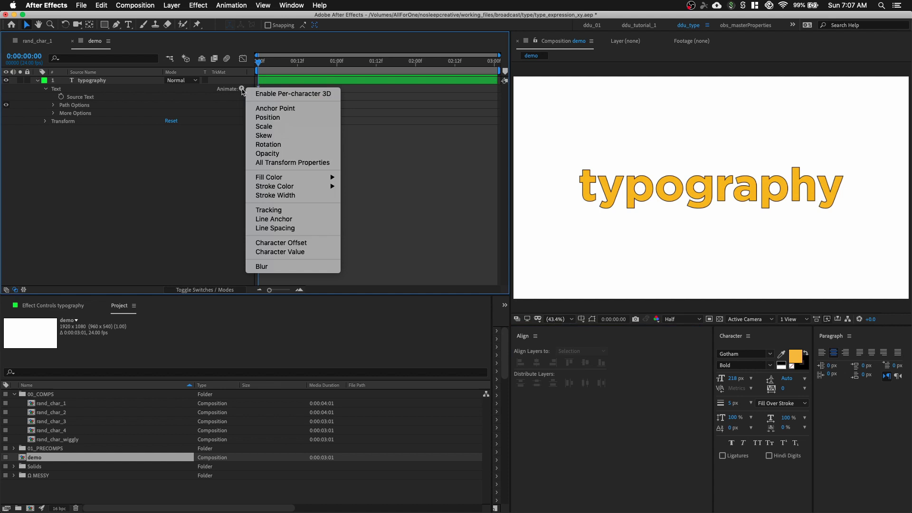
left_click(267, 117)
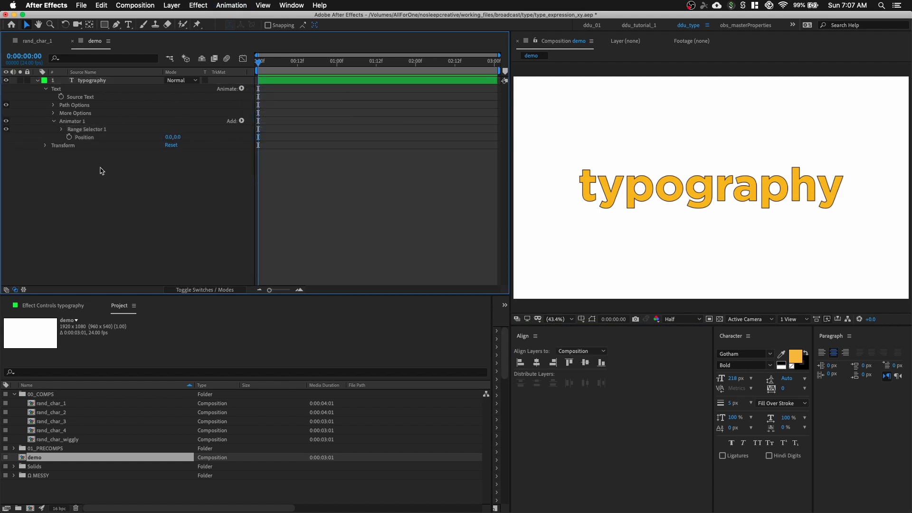
Delete Range Selector 1, rename the animator 'y', and add an Expression selector.
left_click(105, 129)
key("Delete")
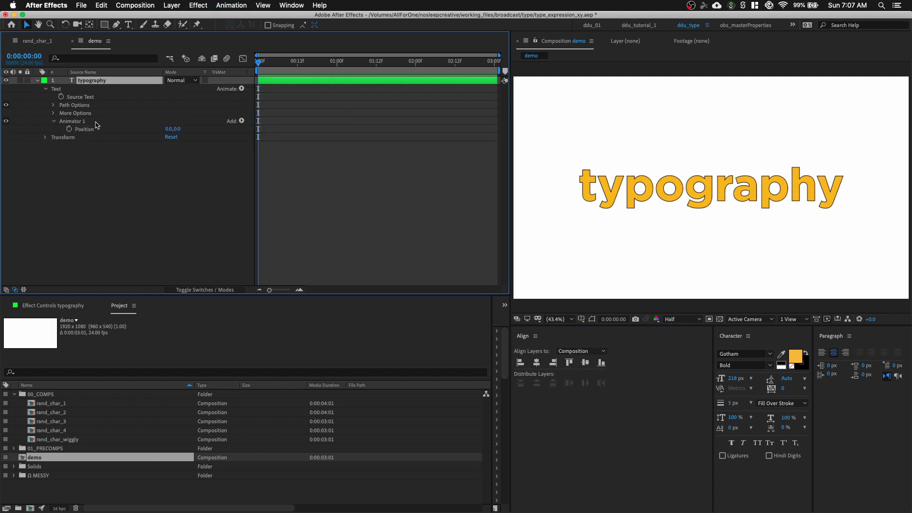
left_click(95, 122)
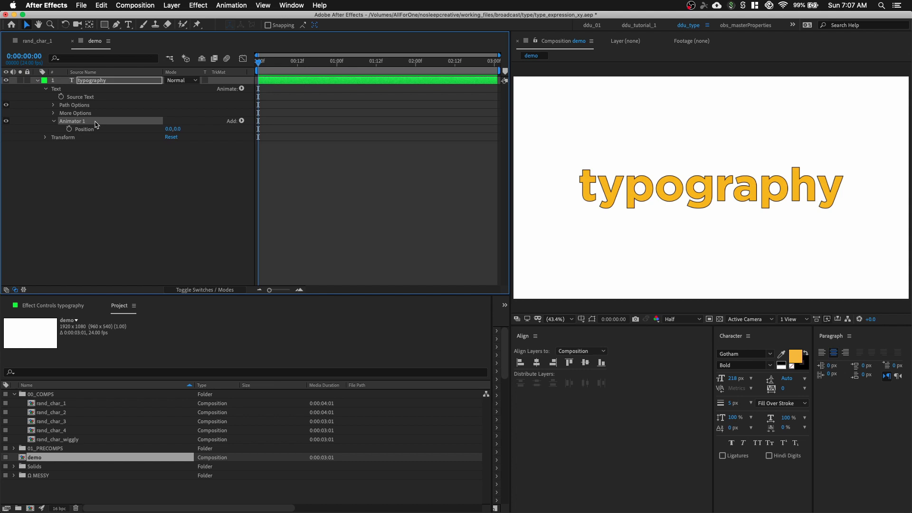
key("Return")
type("y")
left_click(241, 122)
mouse_move(253, 127)
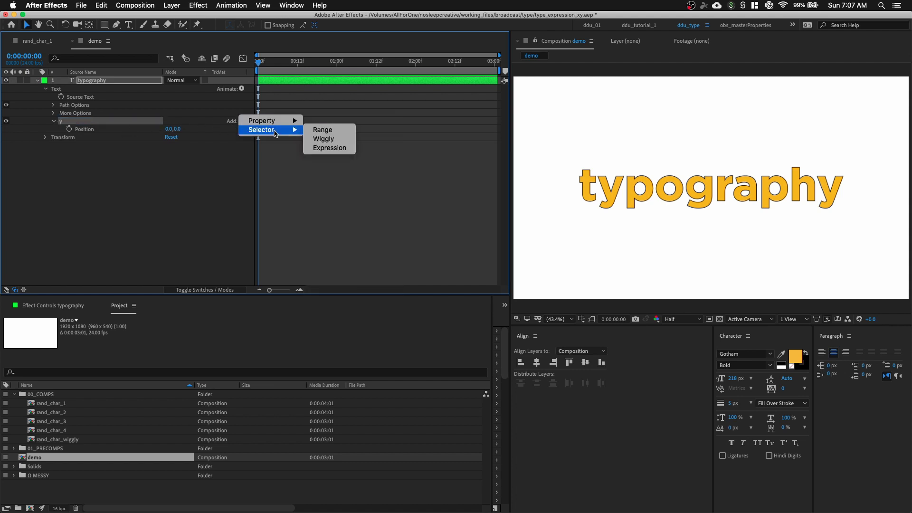
left_click(327, 146)
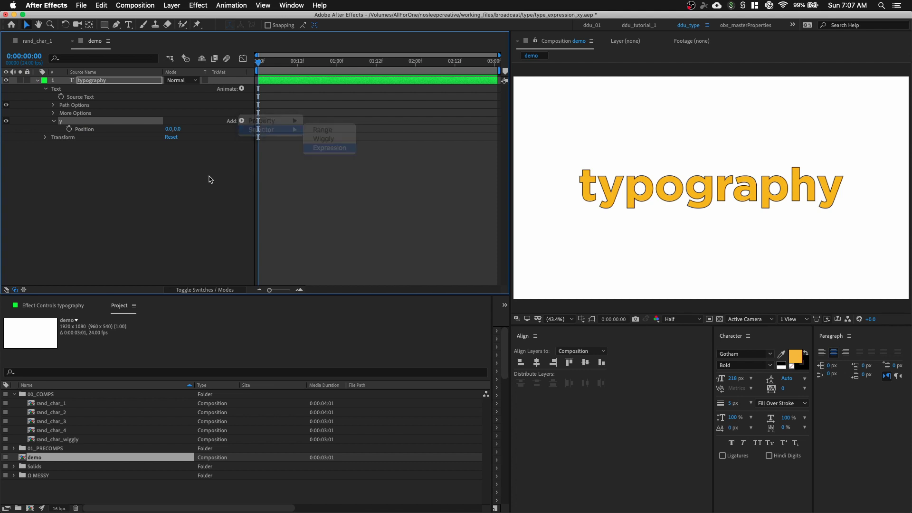
Apply a Slider Control effect to the typography layer and duplicate it.
left_click(60, 308)
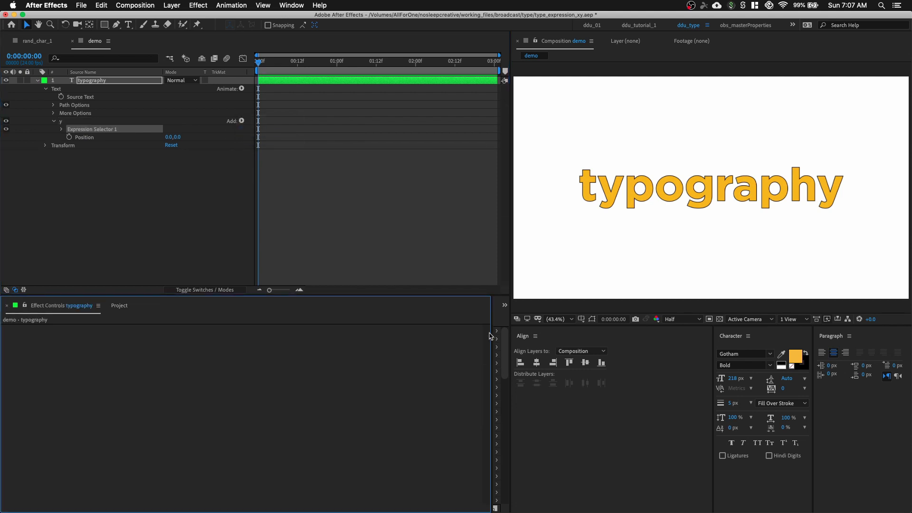
left_click_drag(492, 332, 316, 328)
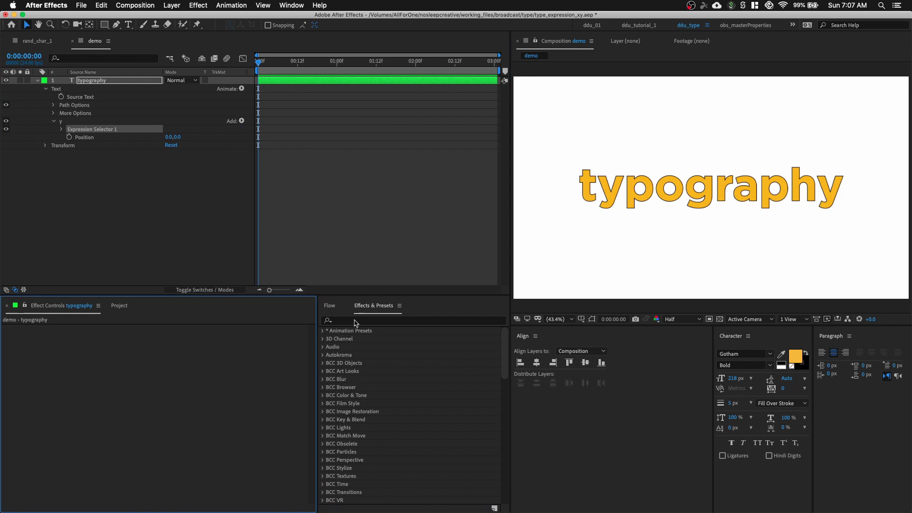
left_click(371, 320)
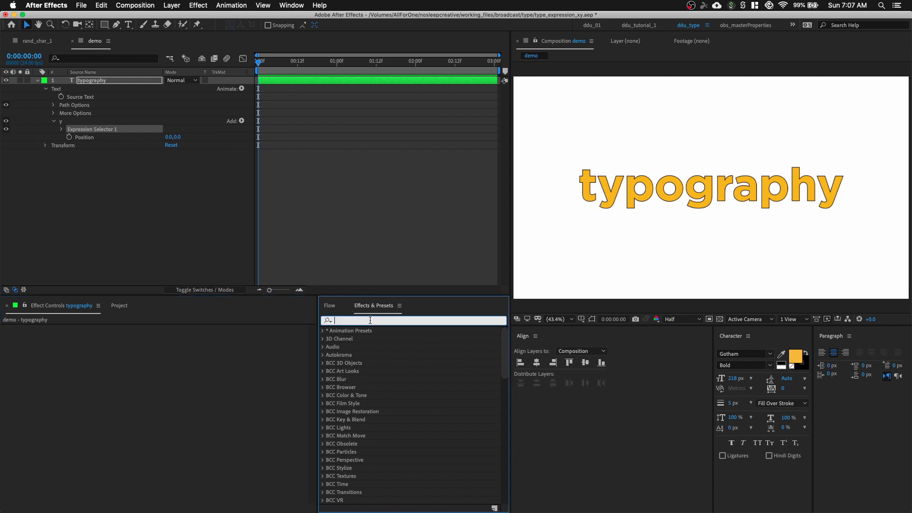
type("slider")
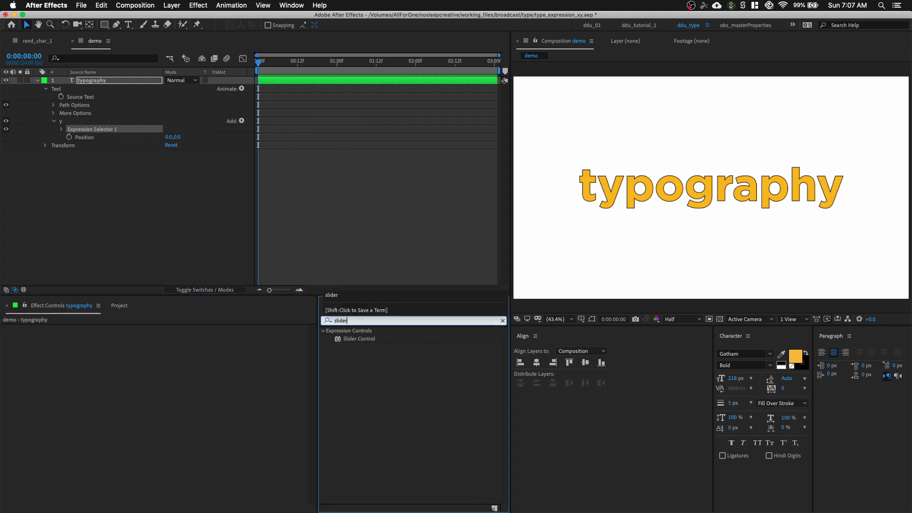
double_click(374, 340)
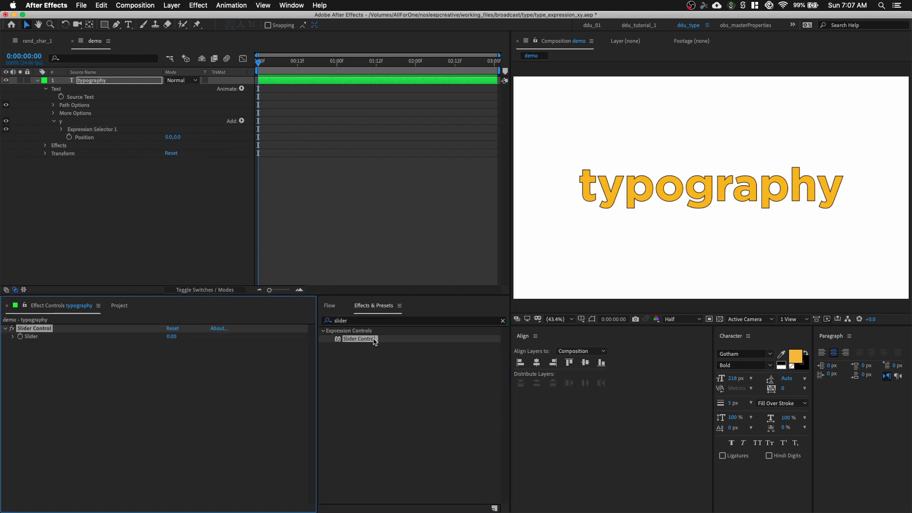
left_click(41, 328)
key("super+d")
key("super+d")
Rename the three slider controls 'seed', 'delay' and 'y'.
left_click(43, 329)
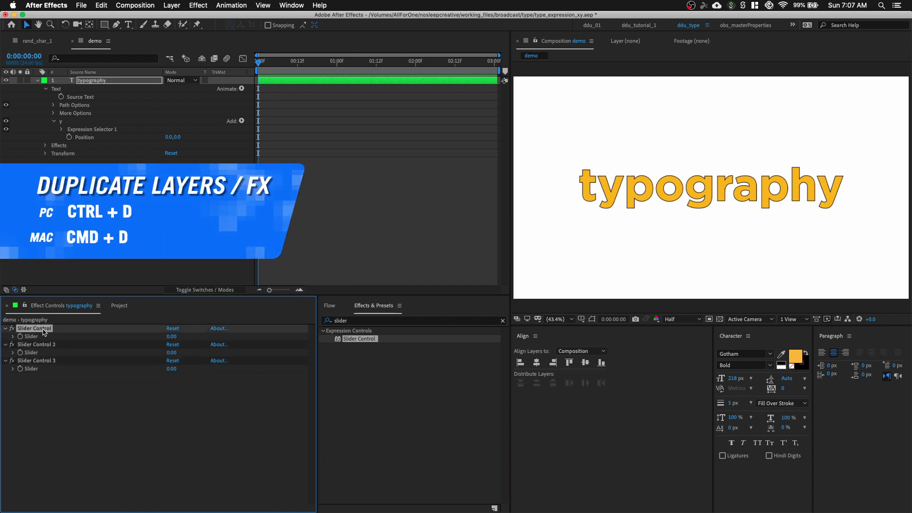
key("Return")
type("seed")
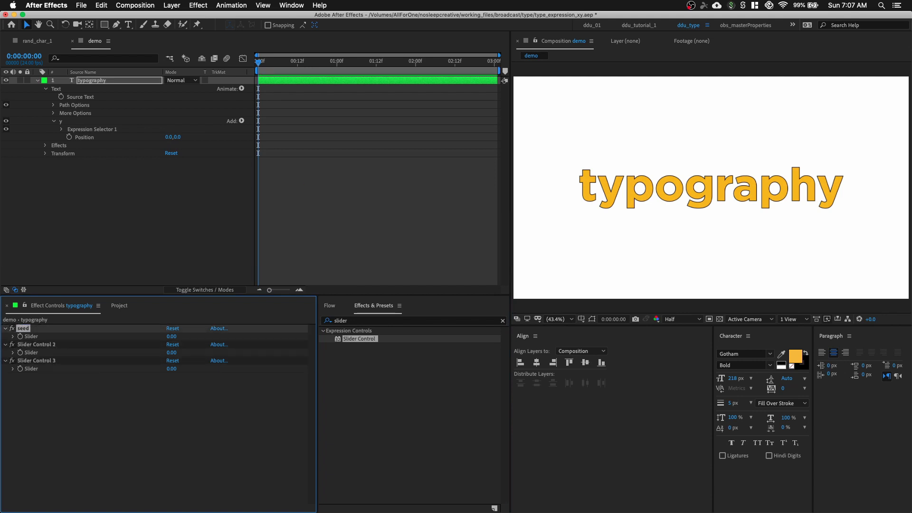
left_click(41, 344)
key("Return")
type("delay")
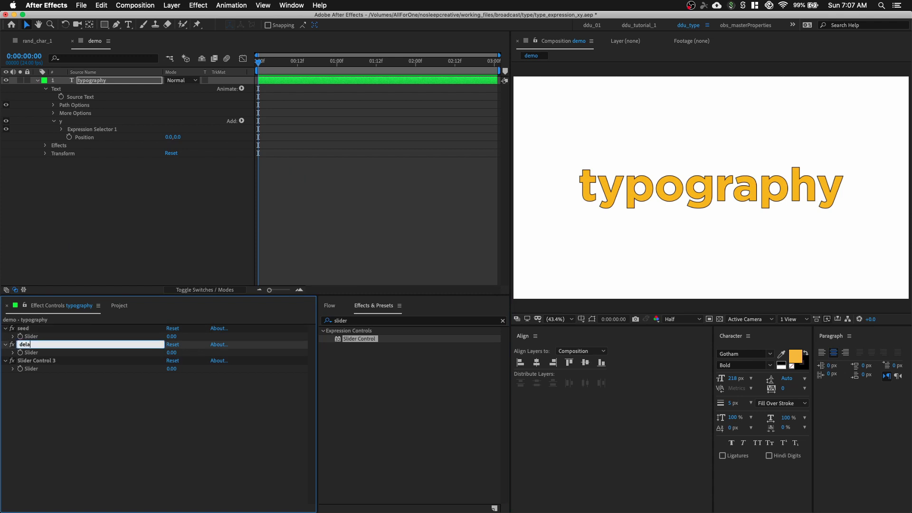
left_click(50, 361)
key("Return")
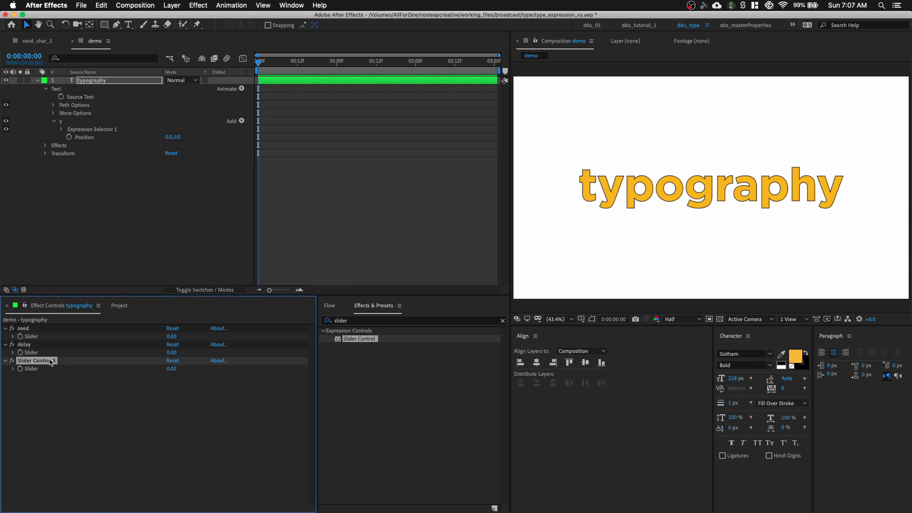
type("y")
Add an expression to Expression Selector 1's Amount and clear the default code.
left_click(141, 200)
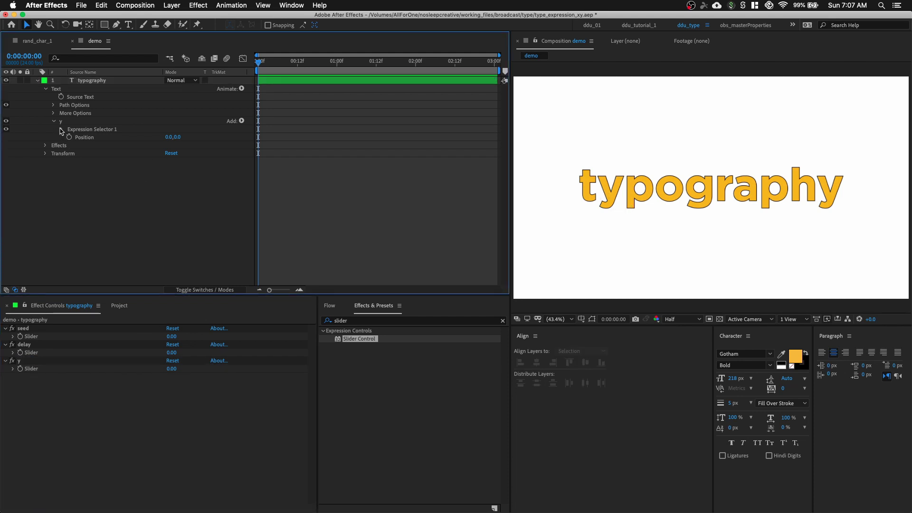
left_click(60, 130)
left_click(71, 145, "alt")
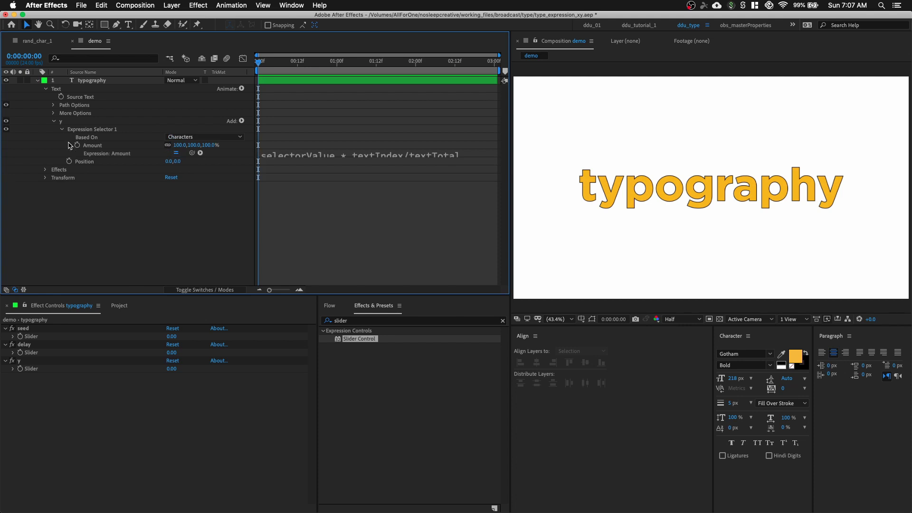
left_click(296, 156)
key("super+a")
Write seed, delay and animator variables pick-whipped to the seed, delay and y sliders.
type("s")
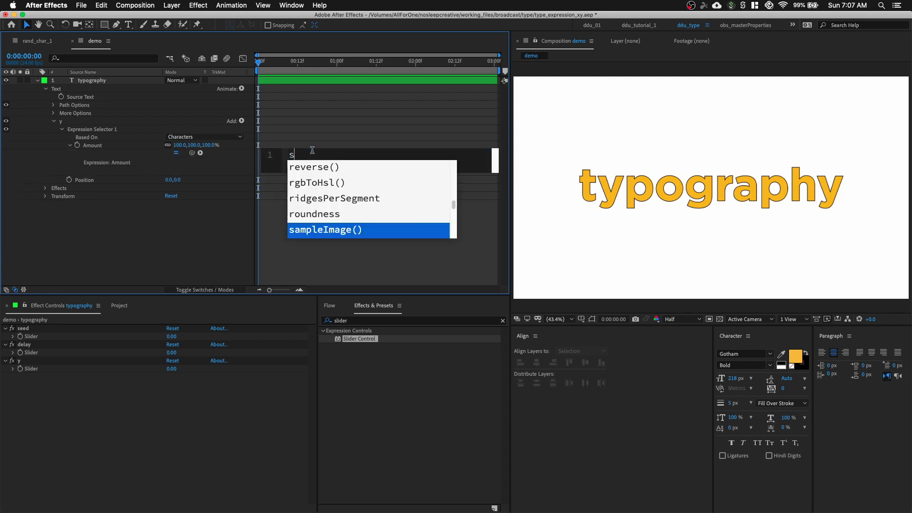
type("eed =")
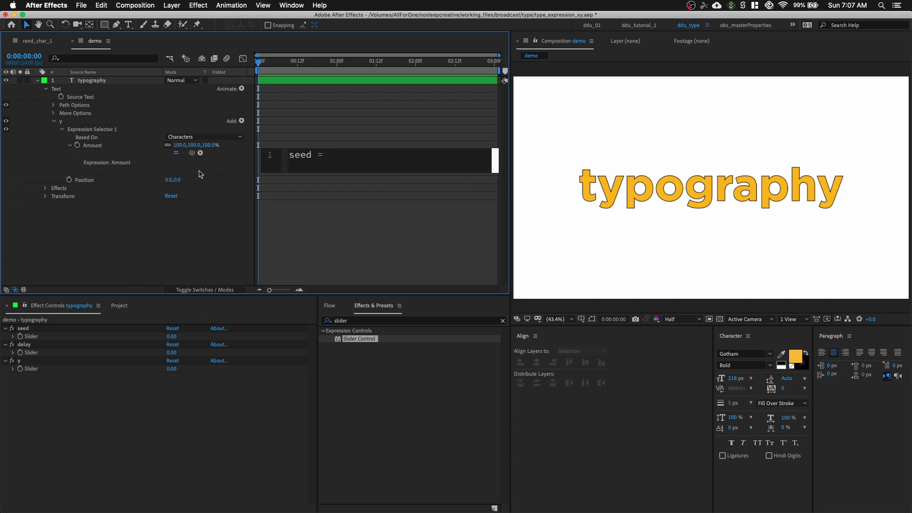
left_click_drag(192, 152, 51, 336)
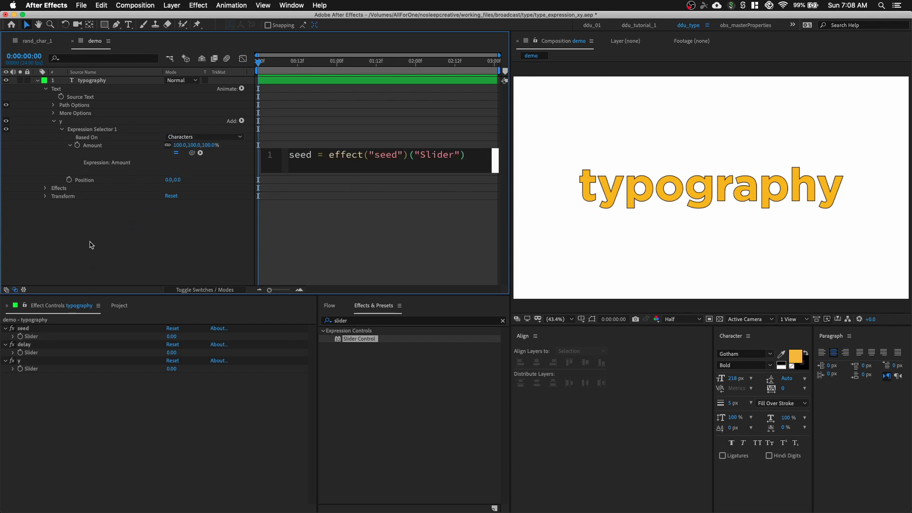
key("Return")
type("delay =")
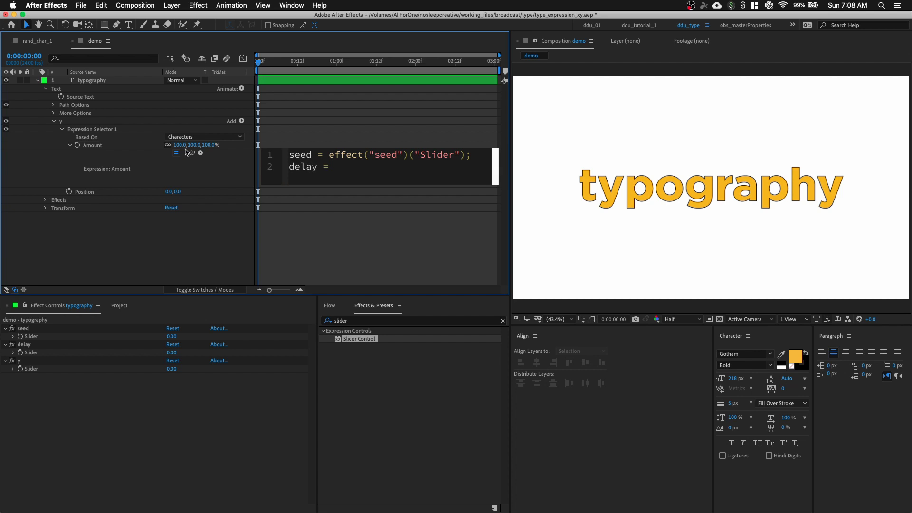
left_click_drag(192, 152, 38, 352)
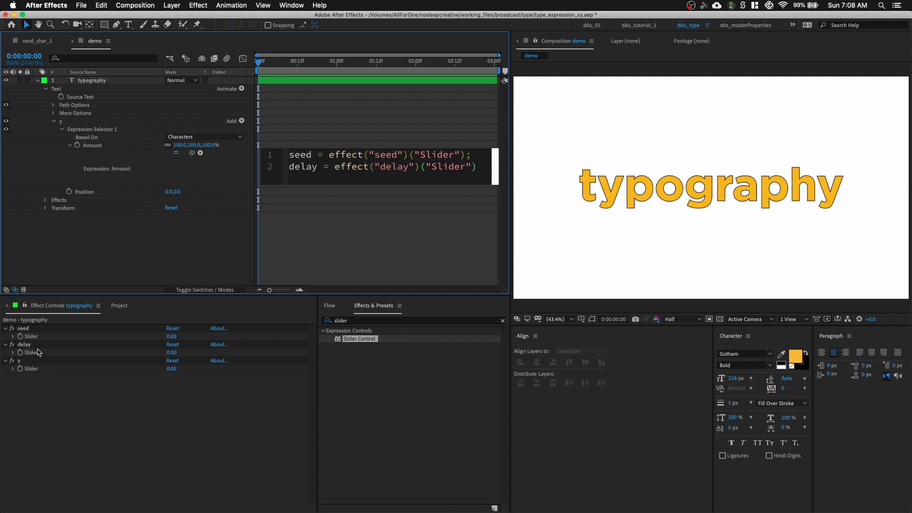
key("Return")
type("animat")
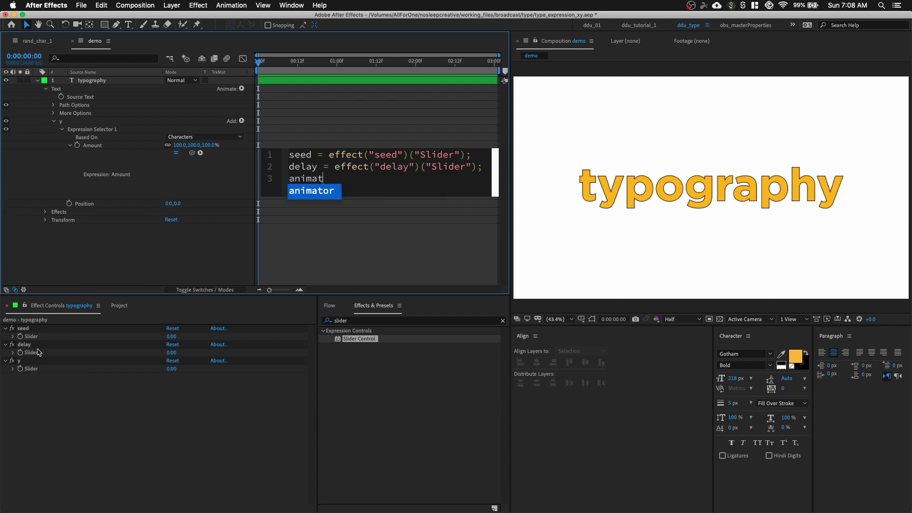
type("or =")
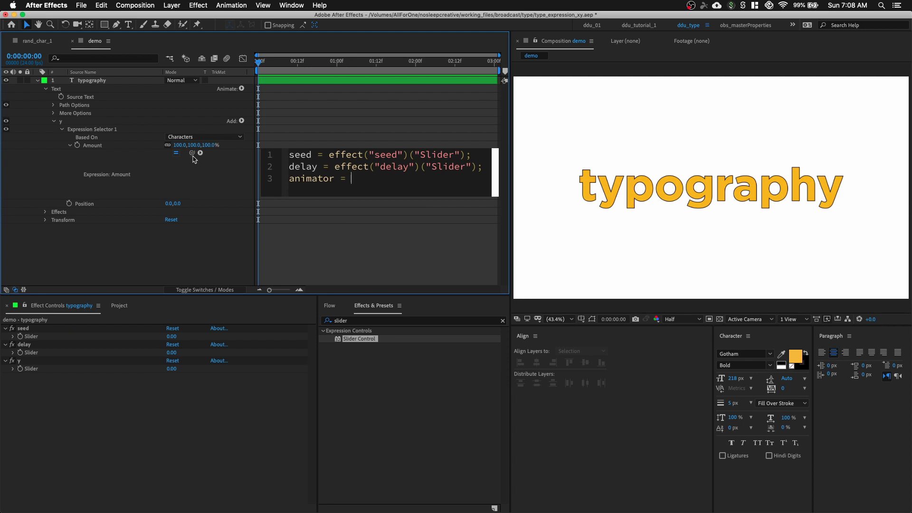
left_click_drag(191, 152, 57, 370)
Add seedRandom(textIndex+seed,true) to the Amount expression.
left_click(577, 283)
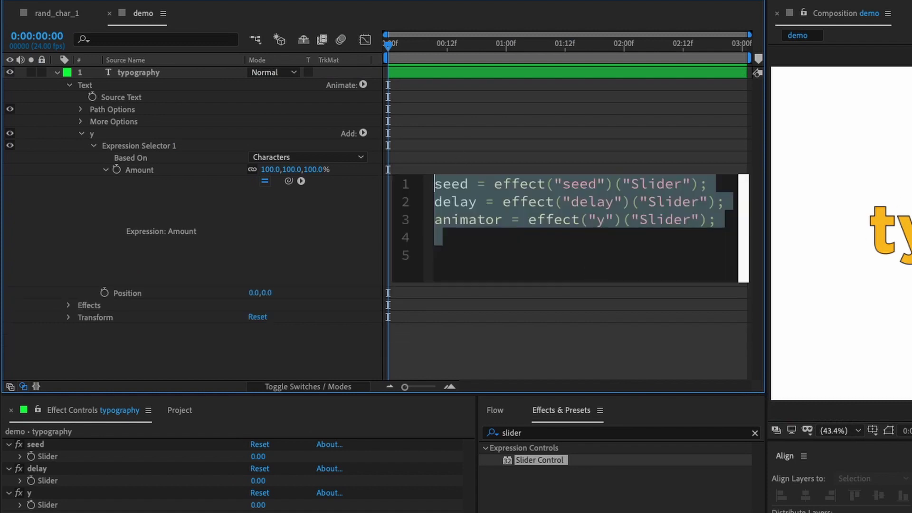
left_click(689, 241)
type("s")
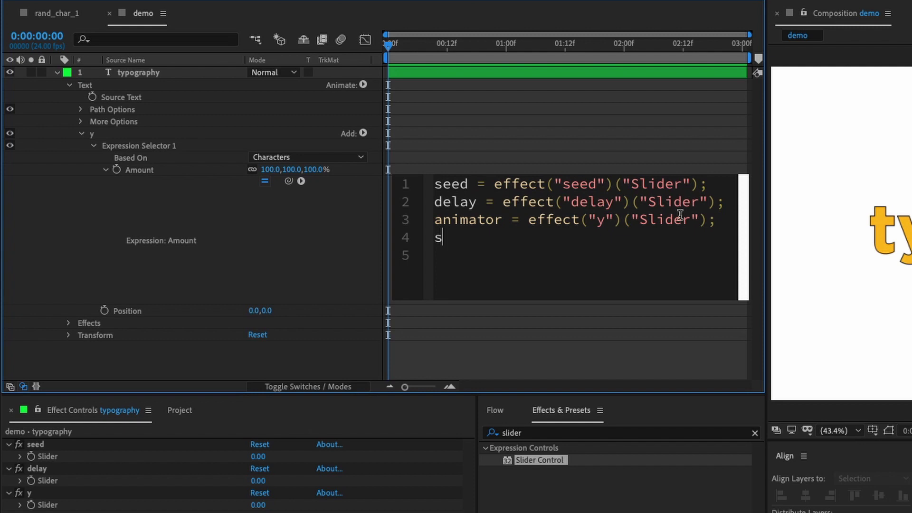
type("eedR")
key("Return")
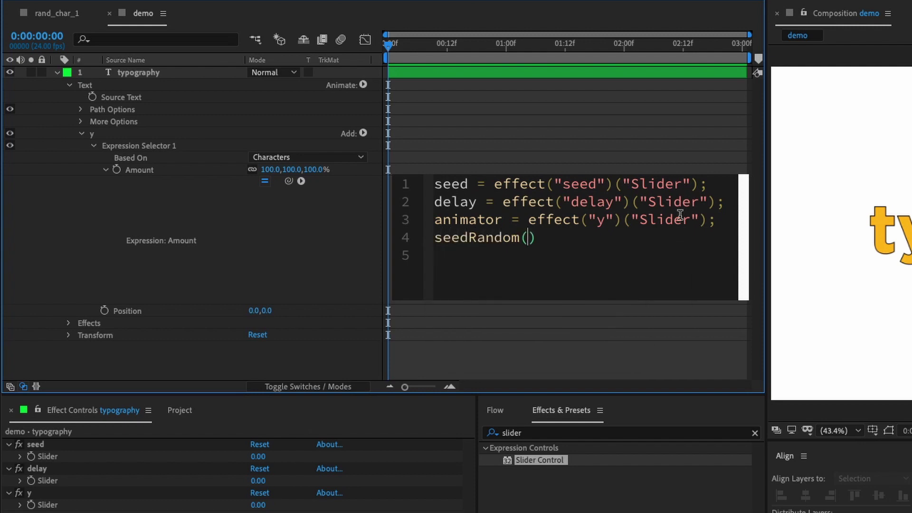
type("textIndex+seed")
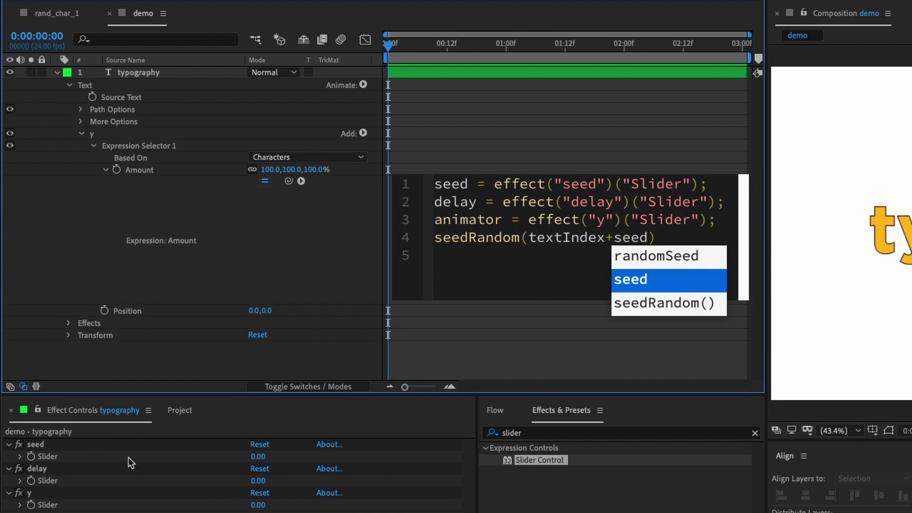
type(",true")
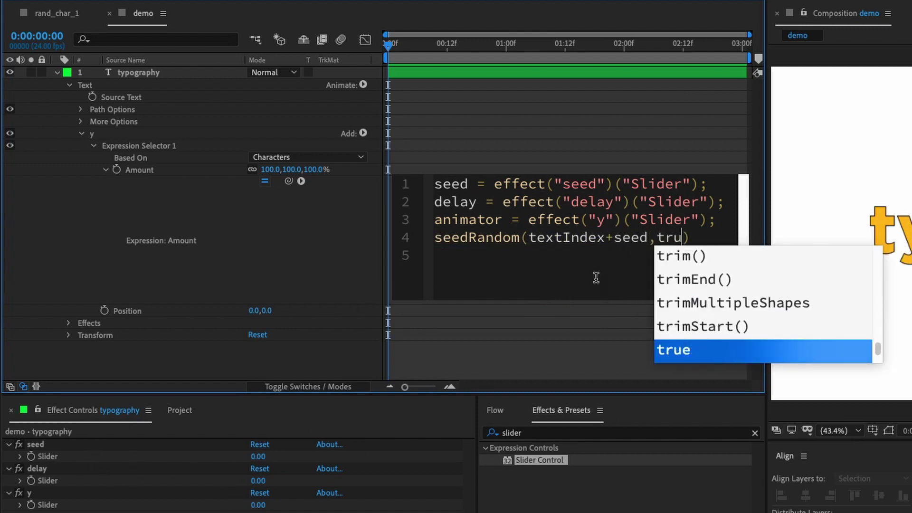
key("Right")
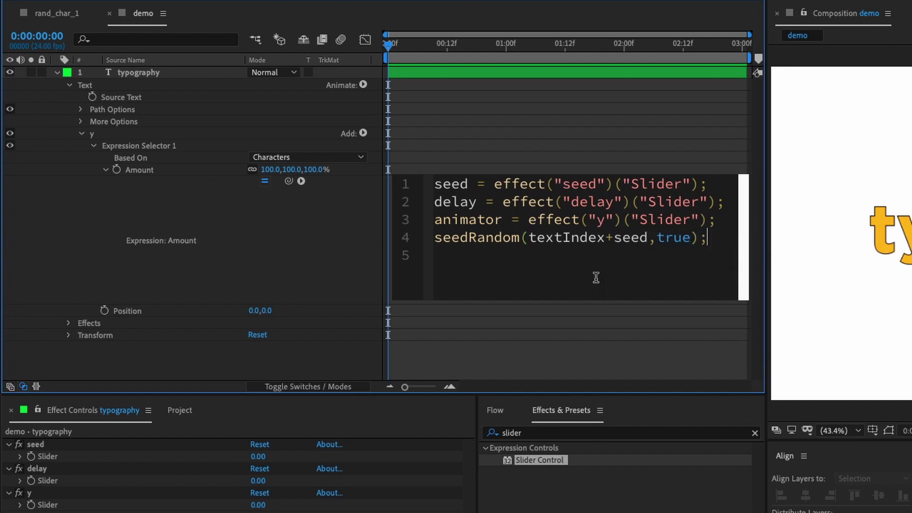
Add x = random(60,100); and v = [x,x] lines, then commit the expression.
key("Return")
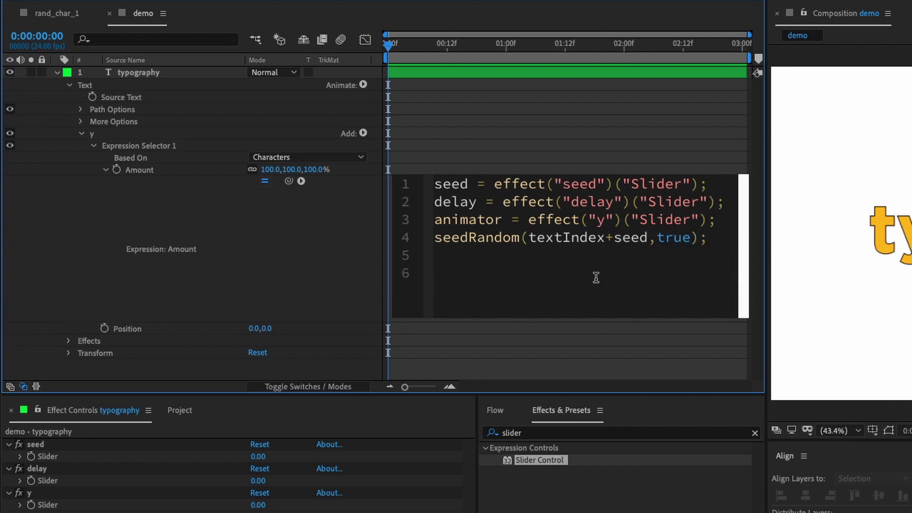
type("x = random")
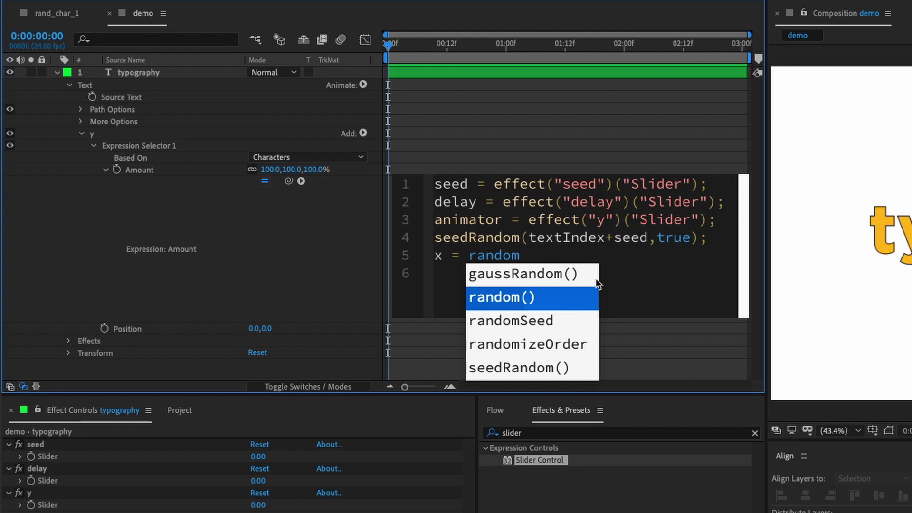
key("Return")
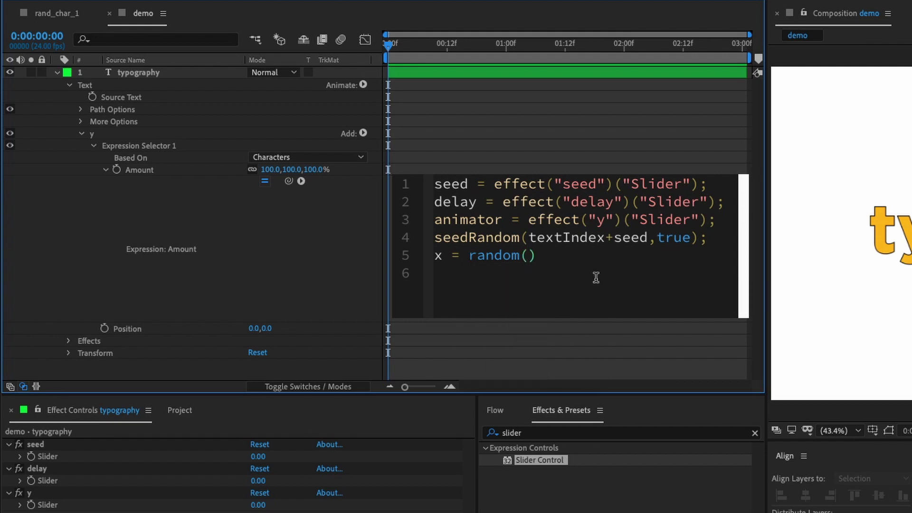
type("60,100);")
key("Return")
type("v")
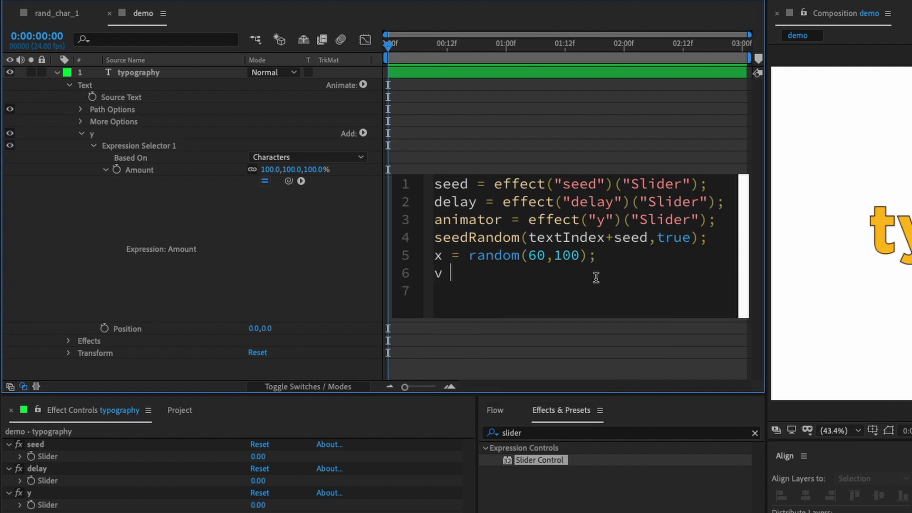
type(" = [x,x];")
left_click(425, 507)
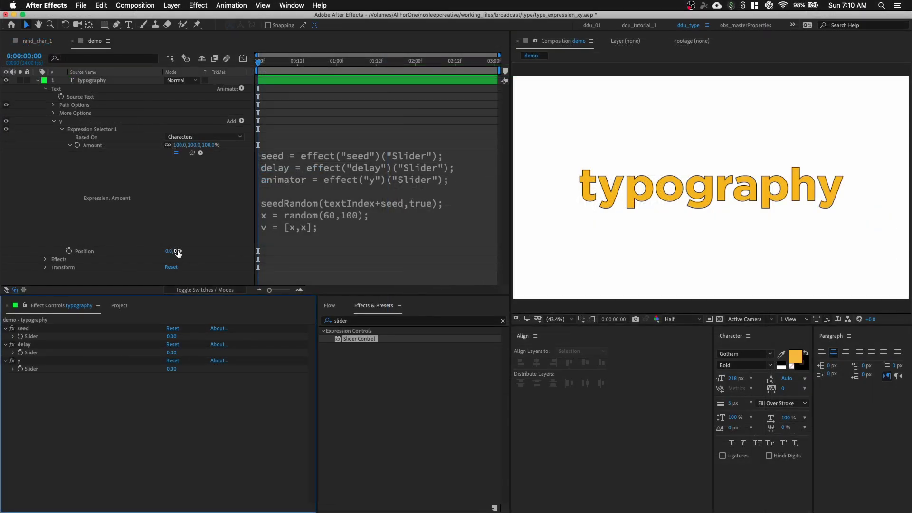
Set the animator's Position y to 386 so letters stagger vertically.
left_click_drag(178, 253, 347, 255)
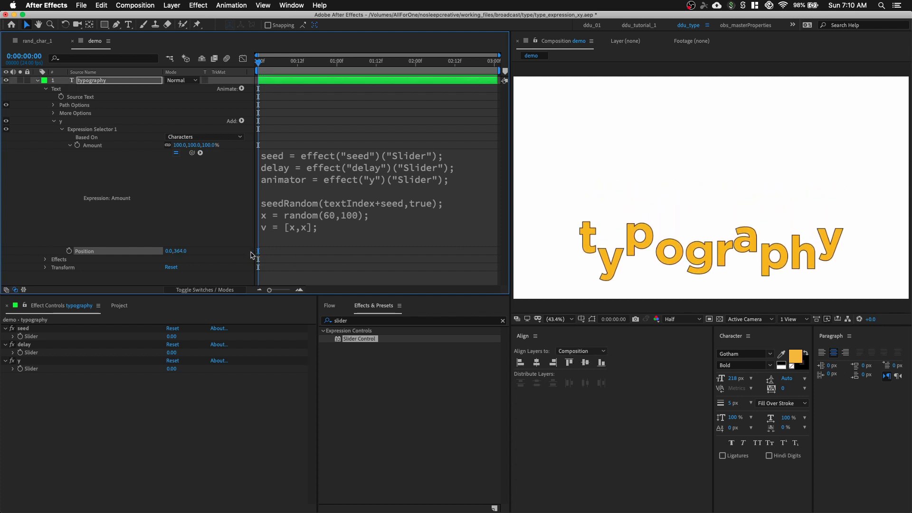
left_click_drag(167, 251, 183, 251)
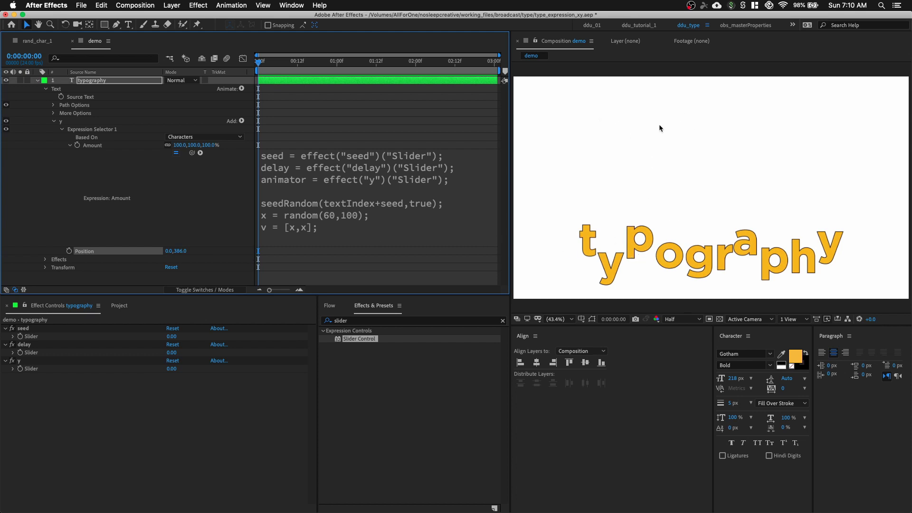
left_click(393, 207)
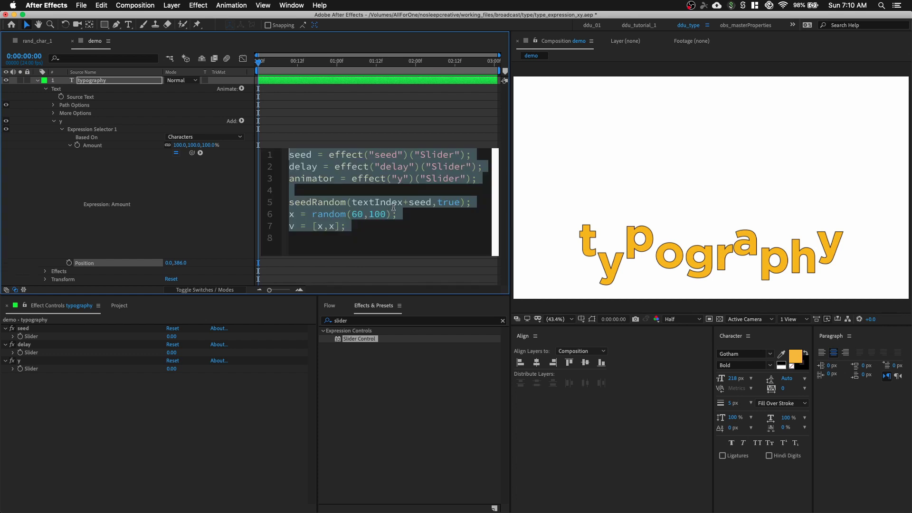
Add a line setting mul to -1 or 1 when random() exceeds .5.
left_click(483, 200)
key("Return")
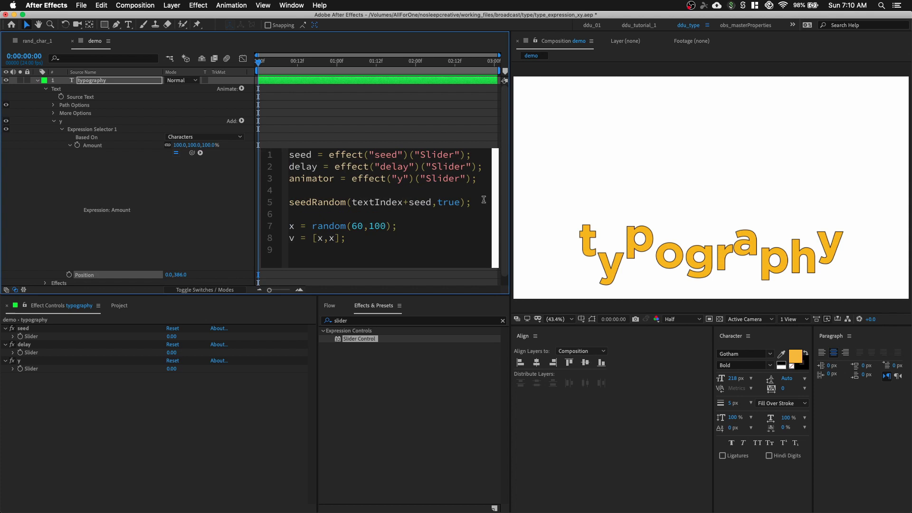
type("random")
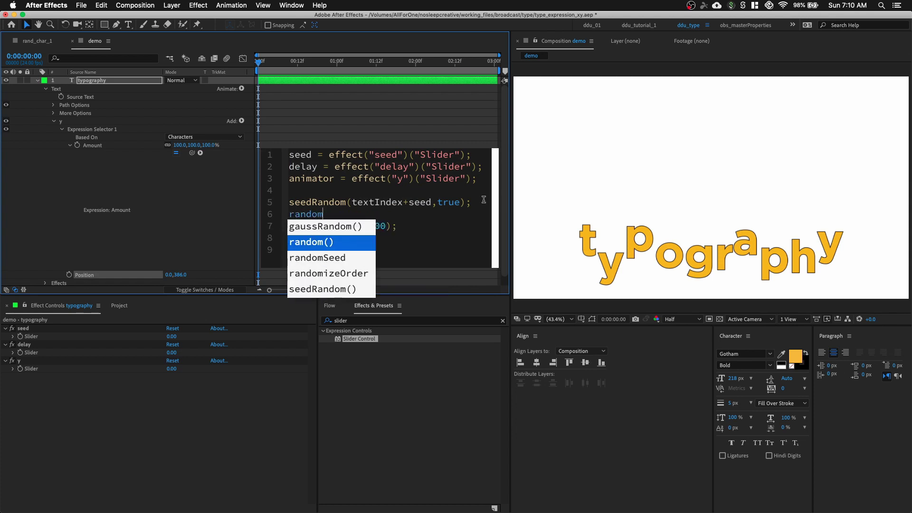
type("(")
key("BackSpace")
key("Return")
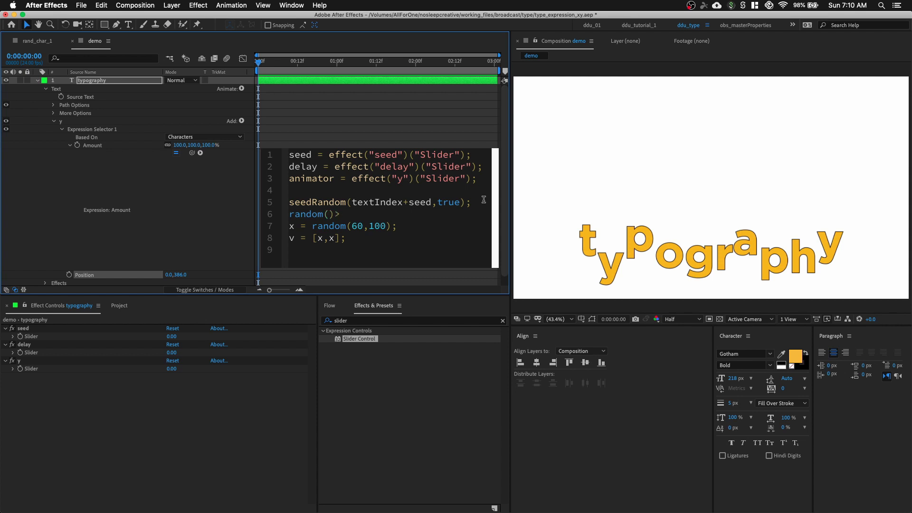
key("BackSpace")
key("BackSpace")
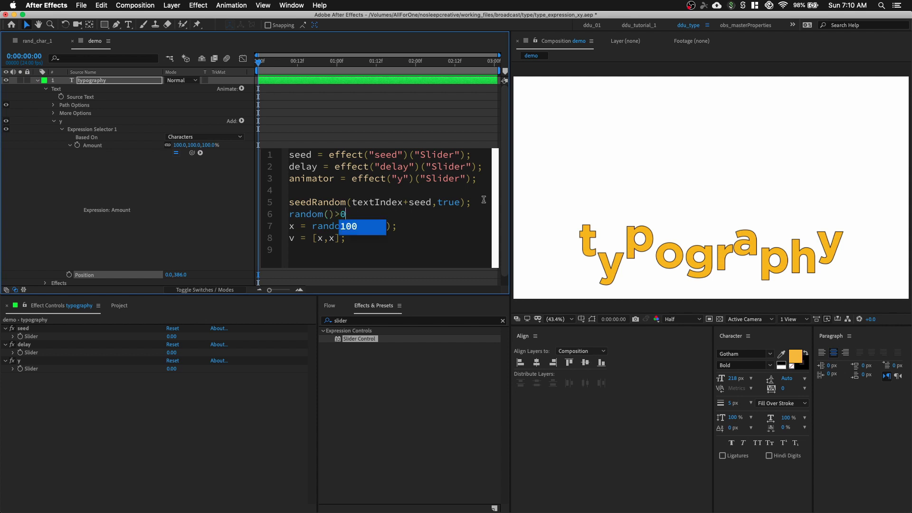
type(".5")
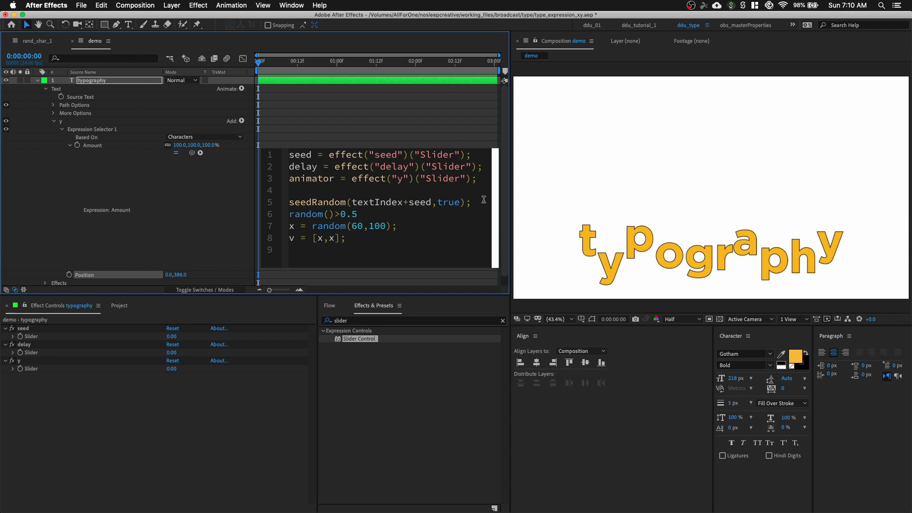
type("? mul")
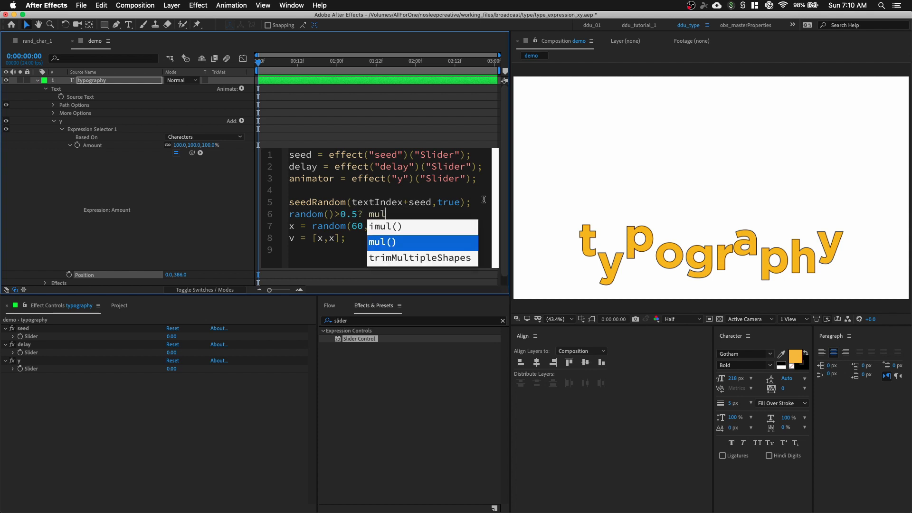
type("=-")
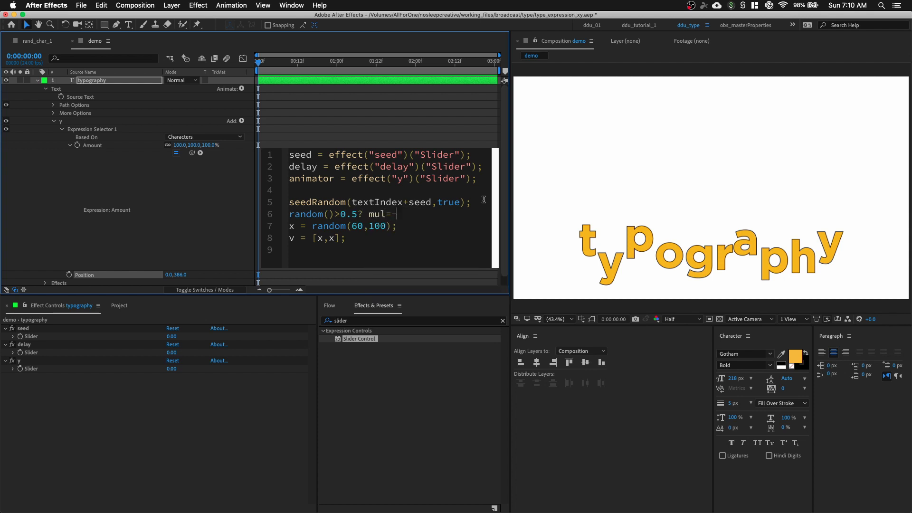
type("1:mul+")
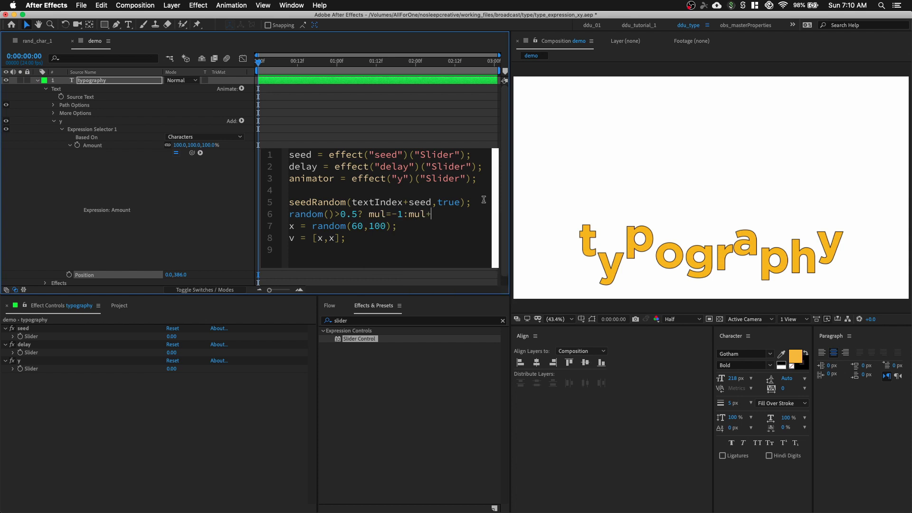
key("BackSpace")
type("=1;")
Multiply random(60,100) by mul and commit the expression.
left_click_drag(369, 214, 291, 213)
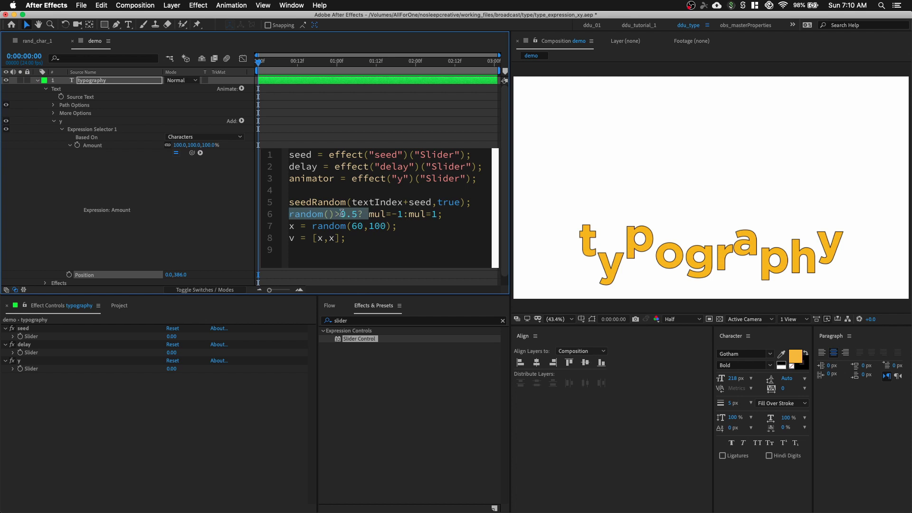
left_click(393, 227)
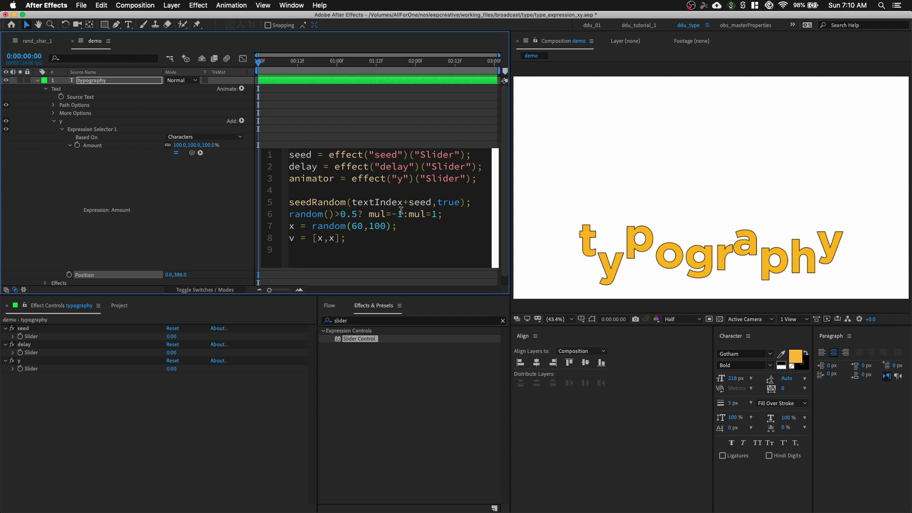
type("*mul")
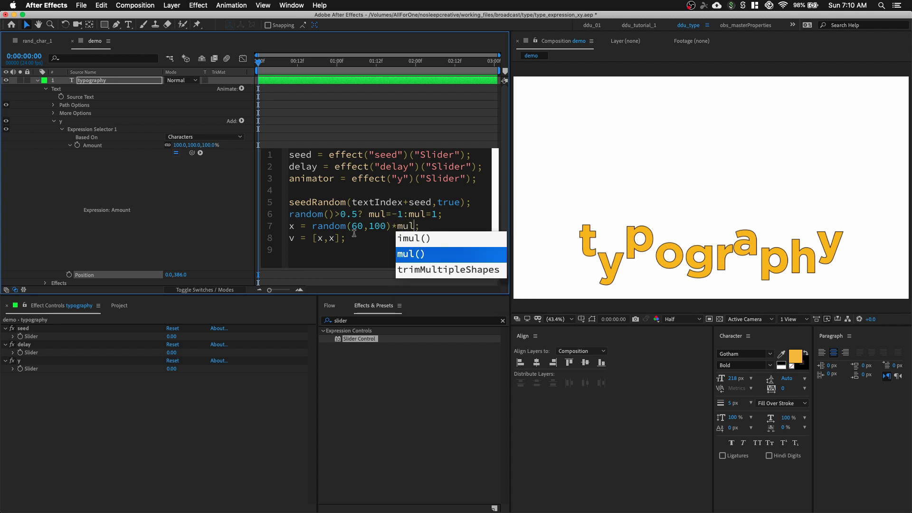
left_click(253, 420)
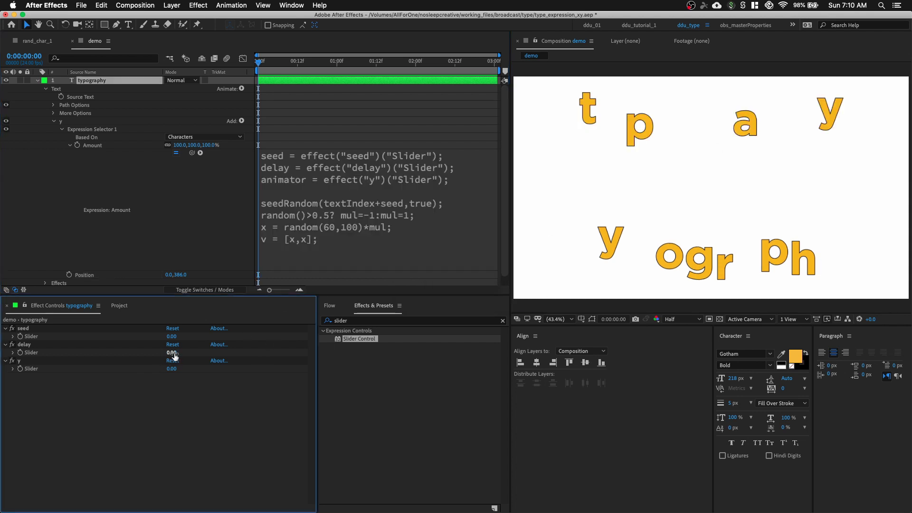
Set Position y to 126 and the seed slider to 104.
left_click_drag(185, 273, 350, 261)
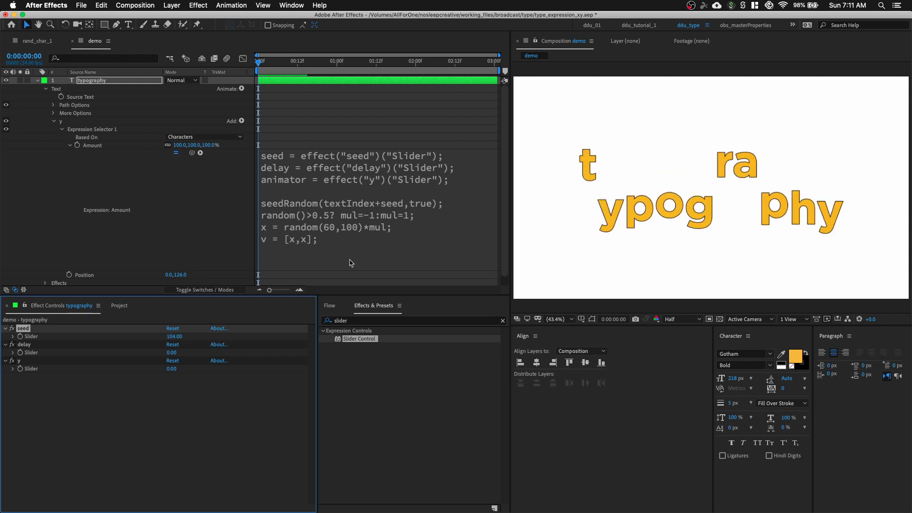
left_click(388, 223)
left_click(376, 235)
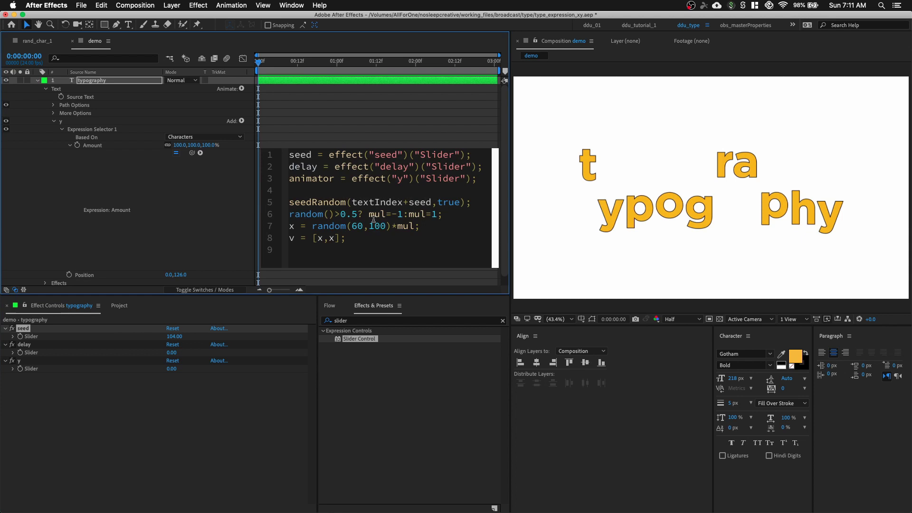
Append linear(time,0,1,v,[0,0]) as the last expression line and commit it.
key("Return")
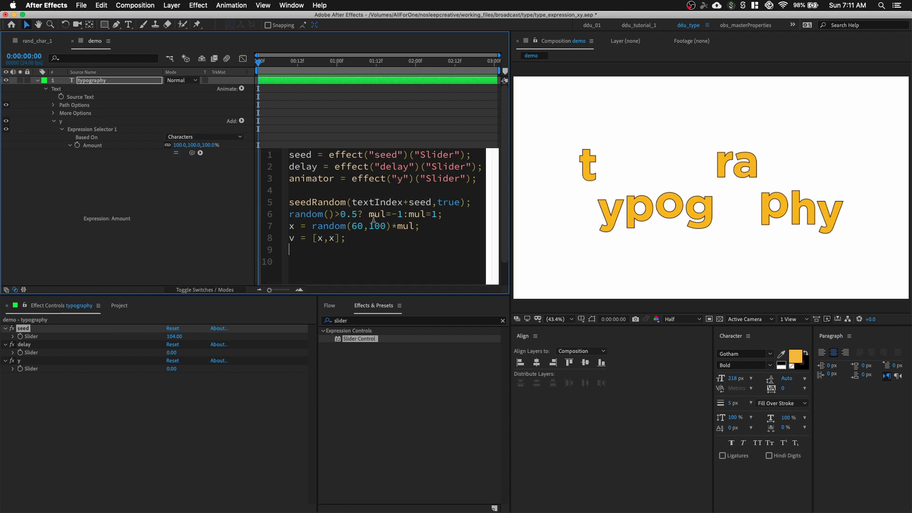
type("linear")
key("Return")
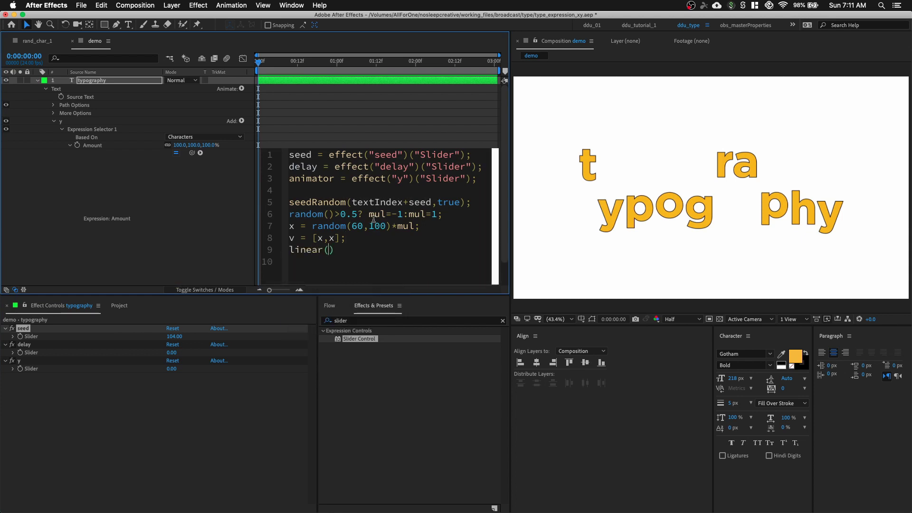
type("time,0,1")
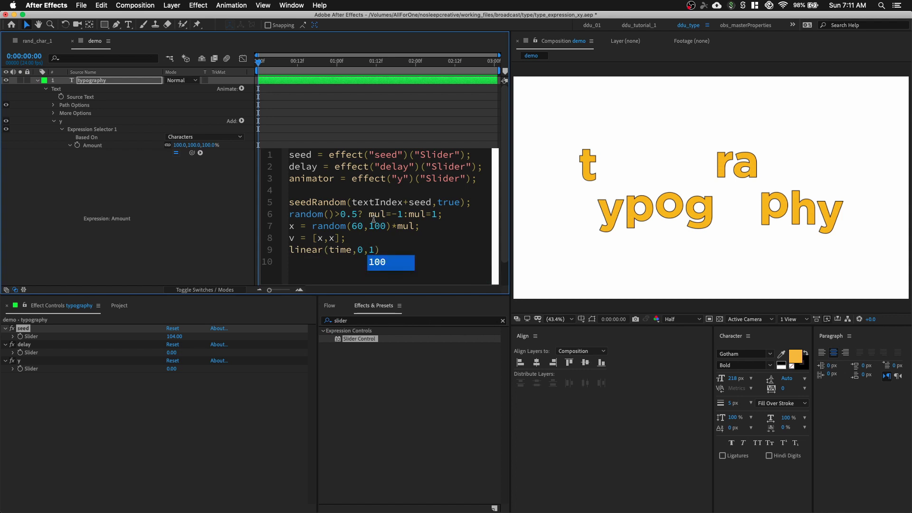
type(",[")
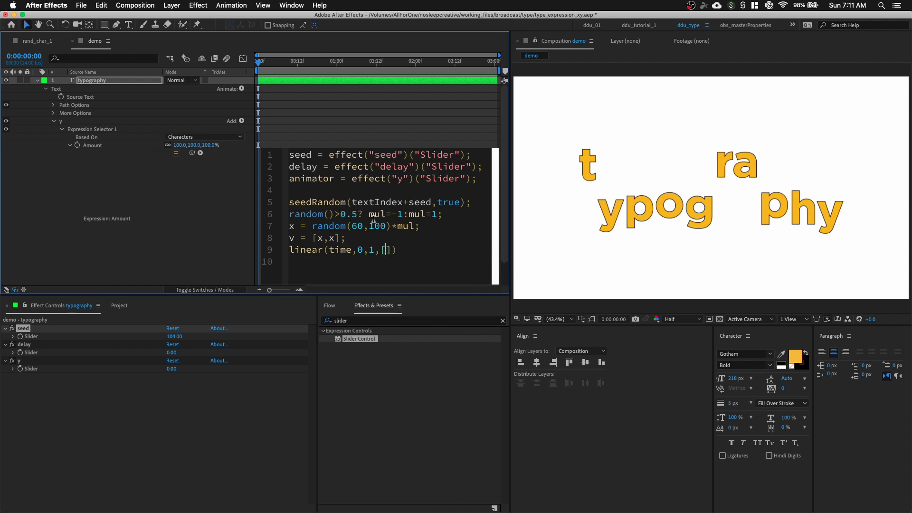
type("v,[")
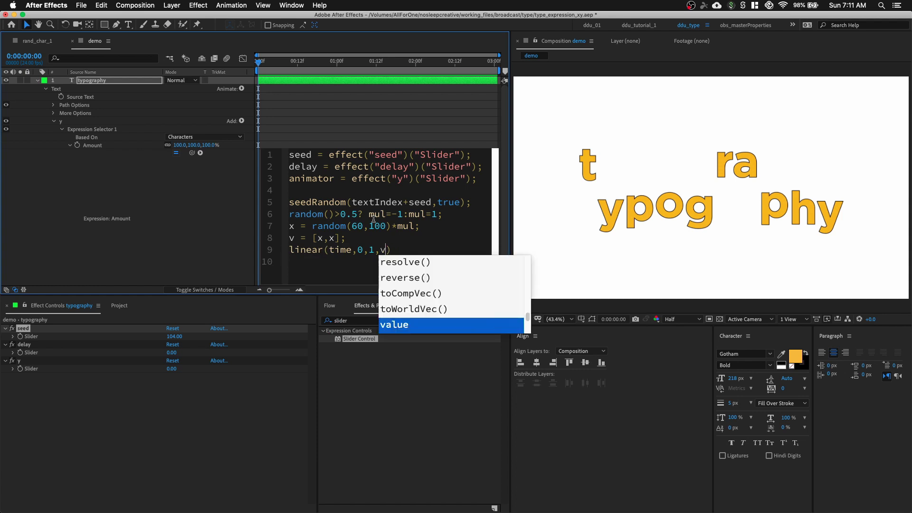
type("0,0")
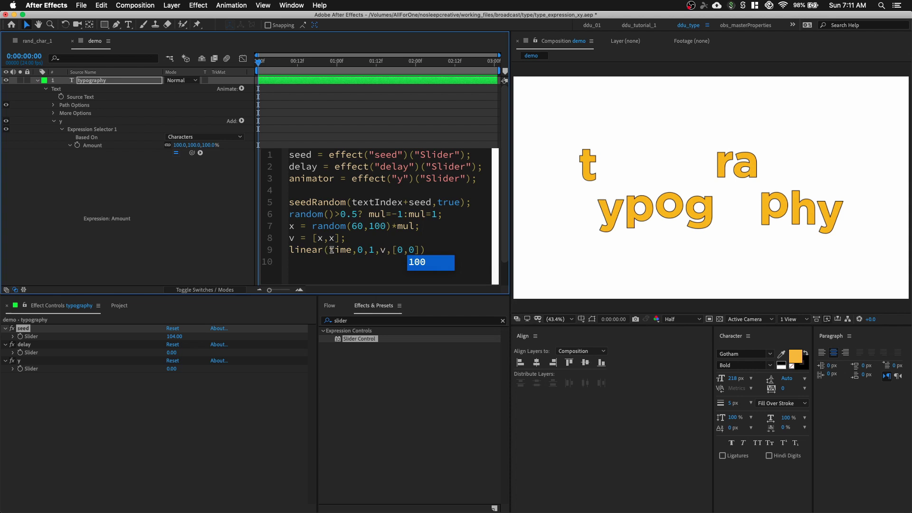
left_click_drag(329, 250, 384, 245)
left_click(358, 250)
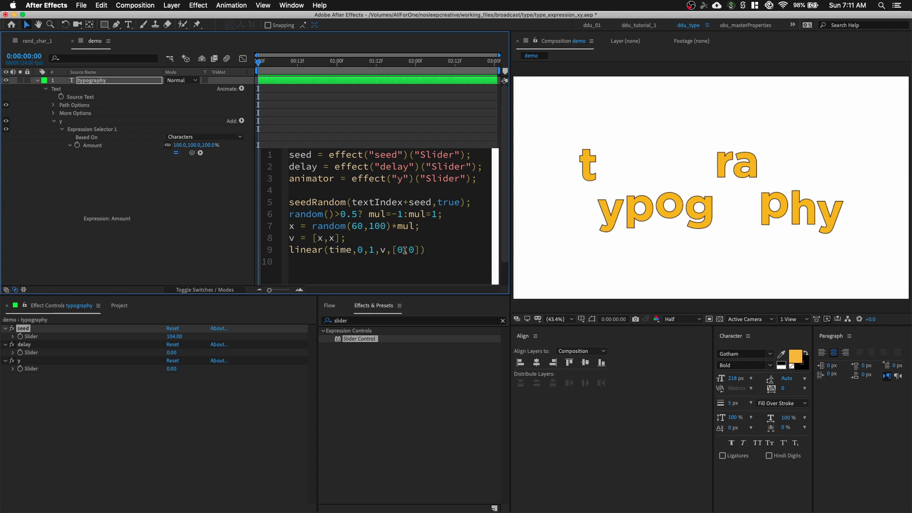
left_click(294, 71)
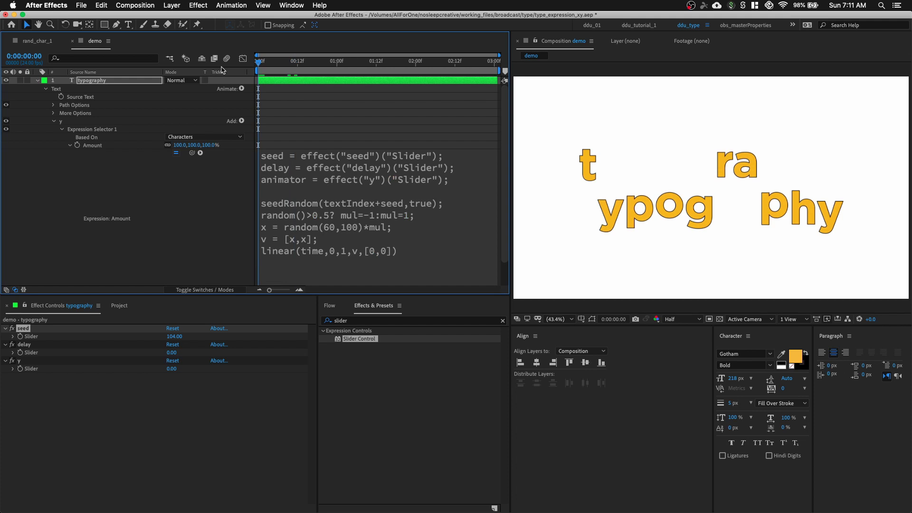
Scrub and preview the first second of the settling animation.
mouse_move(260, 71)
left_mouse_down()
mouse_move(339, 72)
mouse_move(263, 71)
left_mouse_up()
key("space")
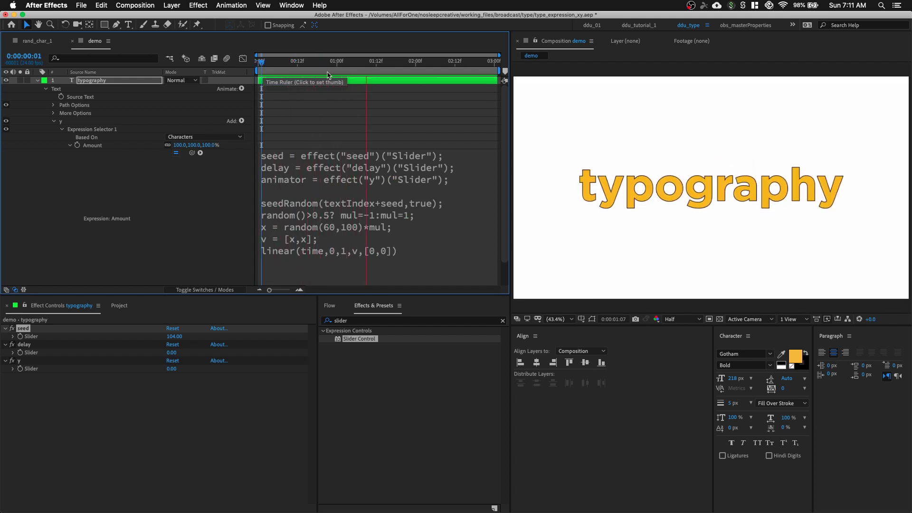
left_click(256, 70)
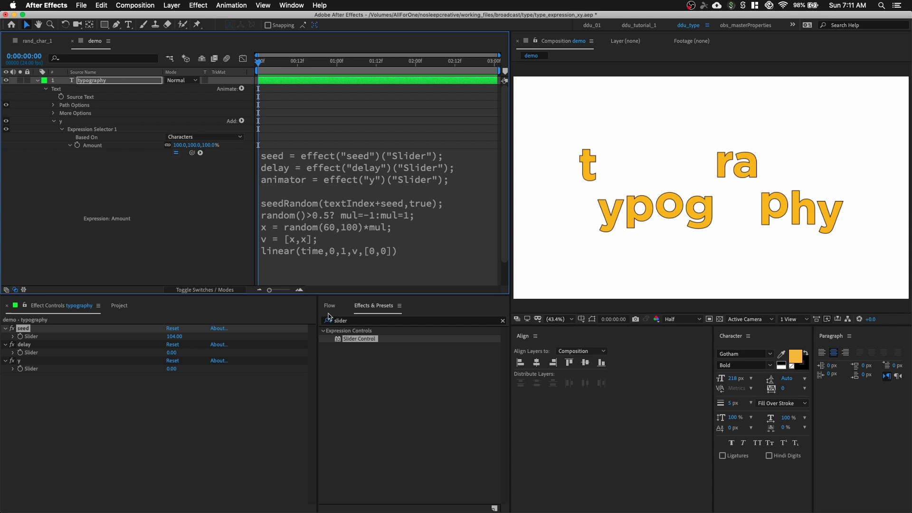
Change the last line to linear(animator,0,100,v,[0,0]) and commit.
left_click(318, 262)
left_click(377, 237)
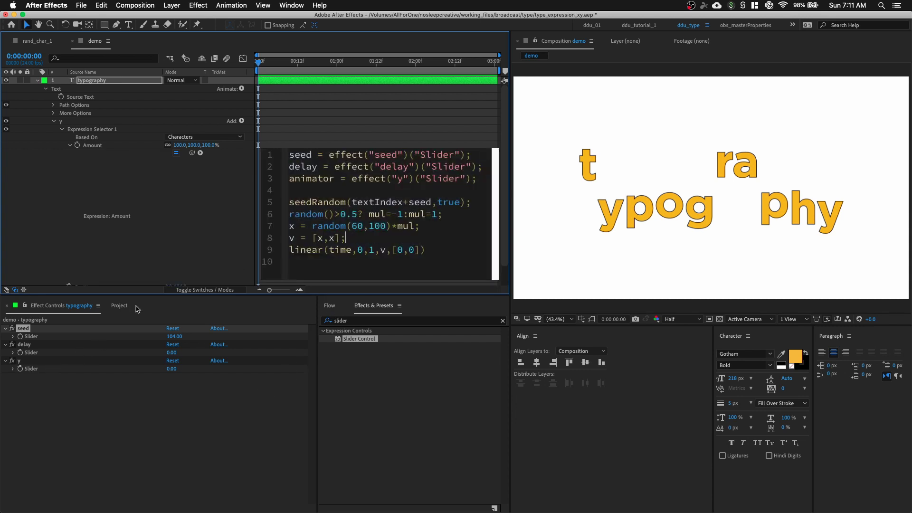
key("KP_Enter")
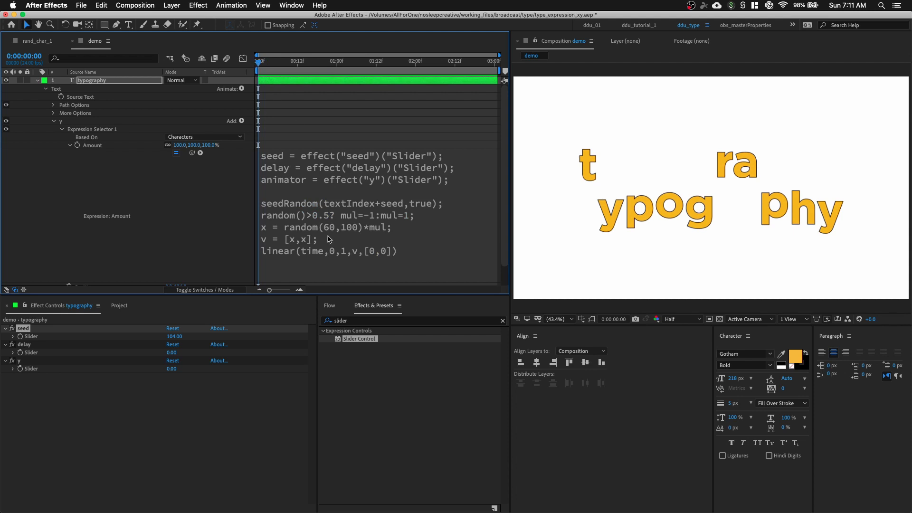
left_click(318, 252)
left_click(341, 248)
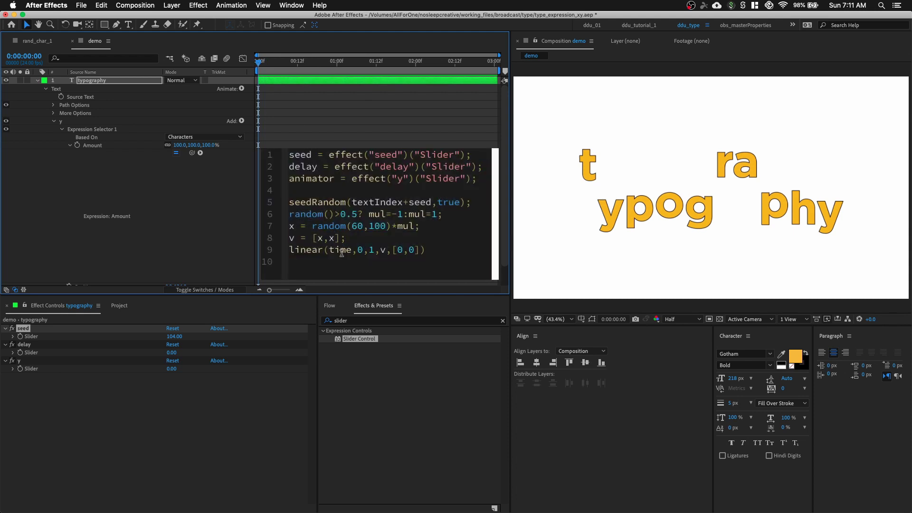
double_click(341, 250)
type("animator")
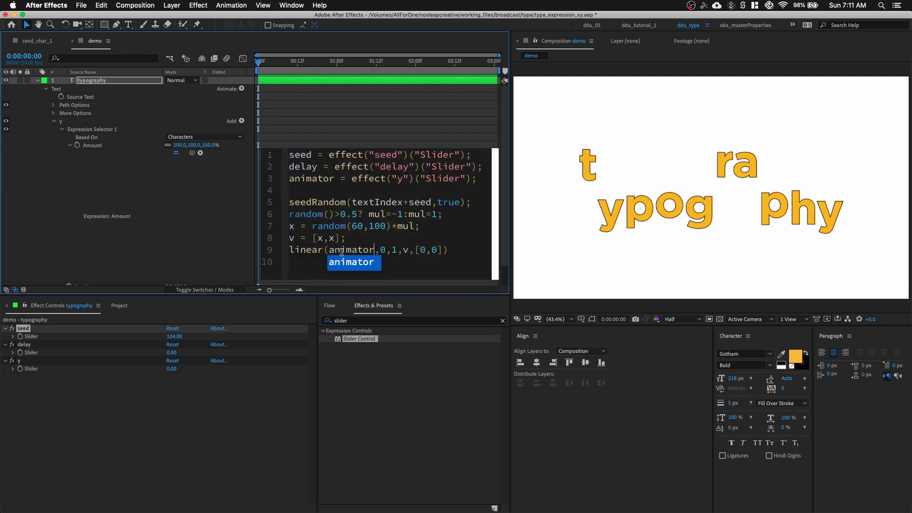
left_click(385, 250)
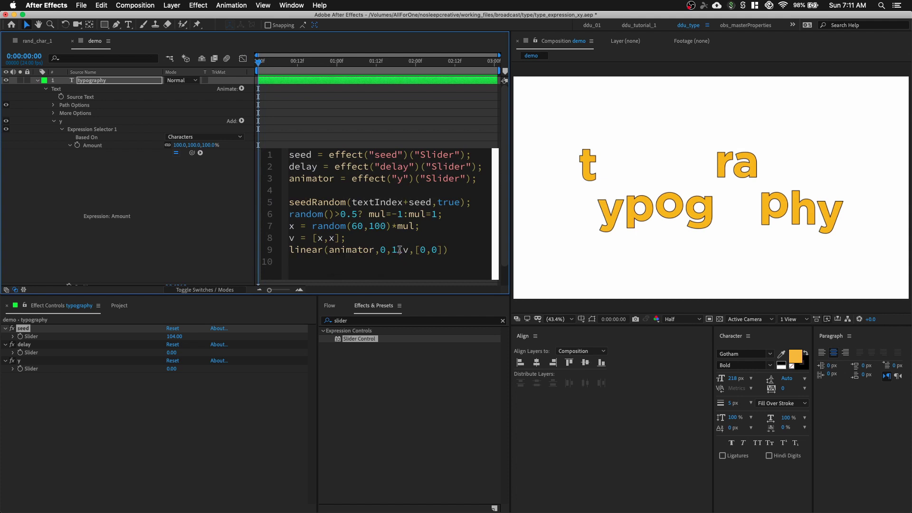
type("00")
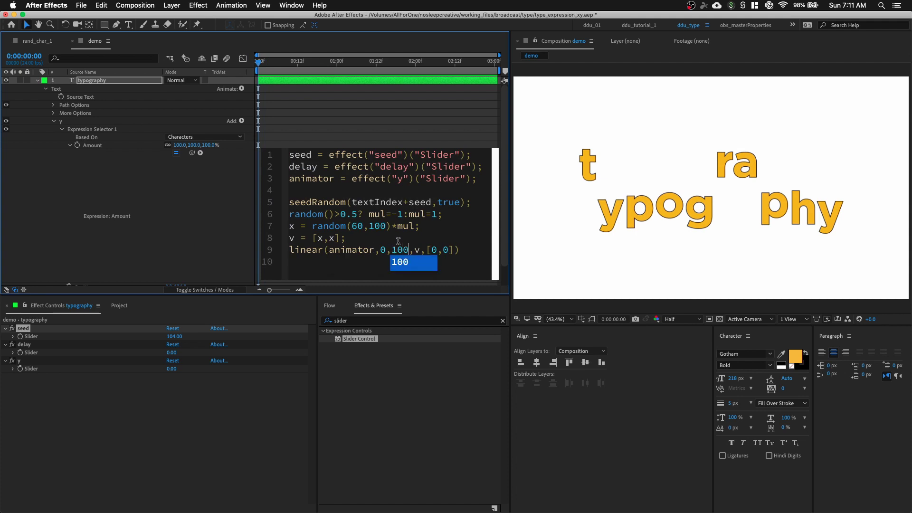
left_click(196, 411)
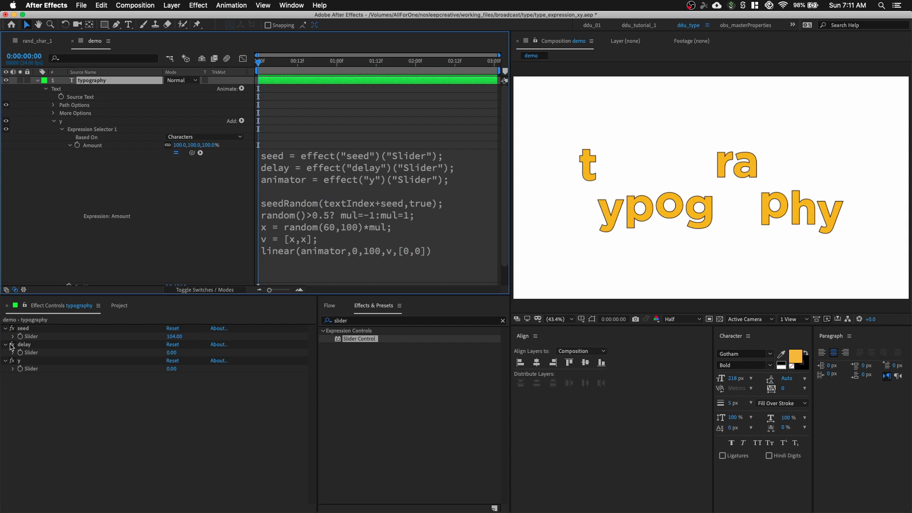
Set the y slider to 100 at frame 19.
left_click(25, 369)
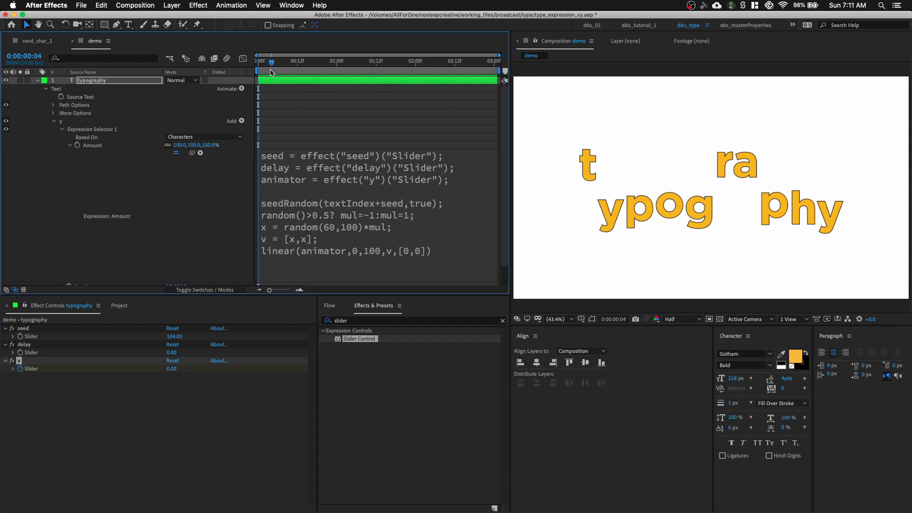
left_click_drag(306, 72, 320, 72)
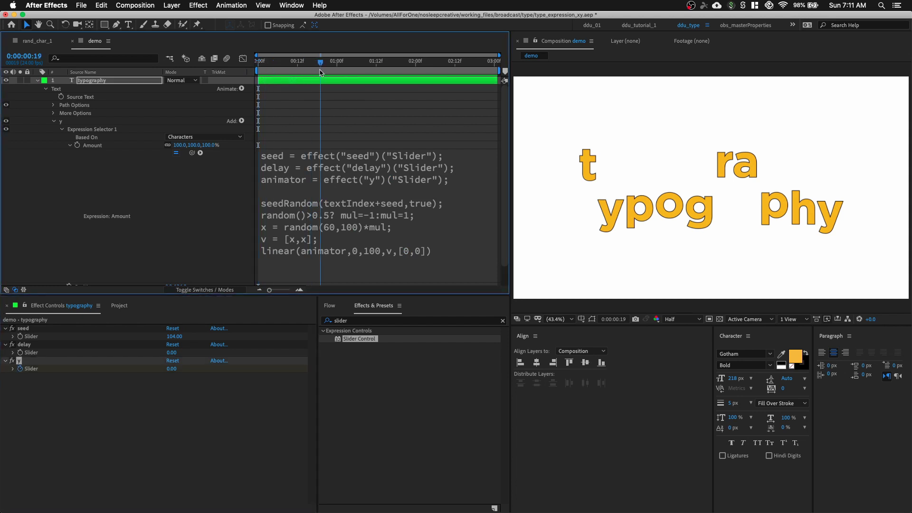
left_click(172, 369)
type("100")
key("Return")
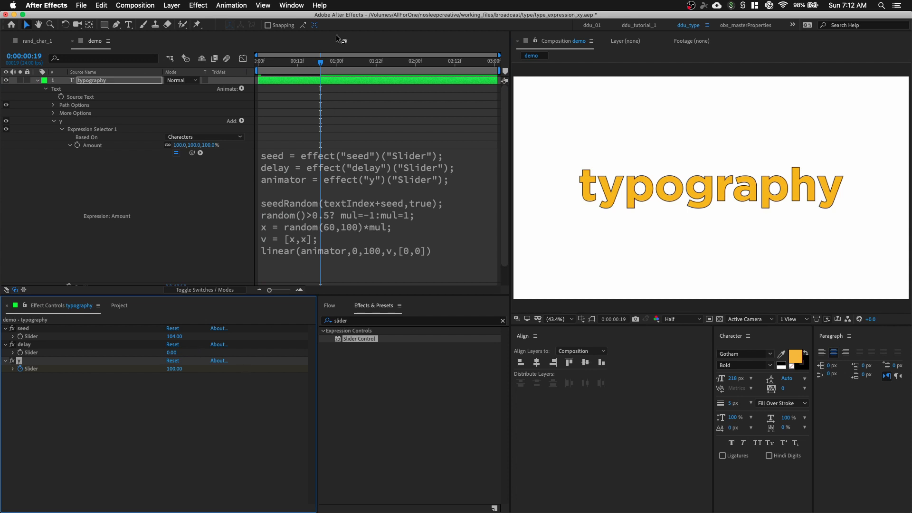
Preview from the start and step through frames 12 to 15.
left_click(257, 71)
key("space")
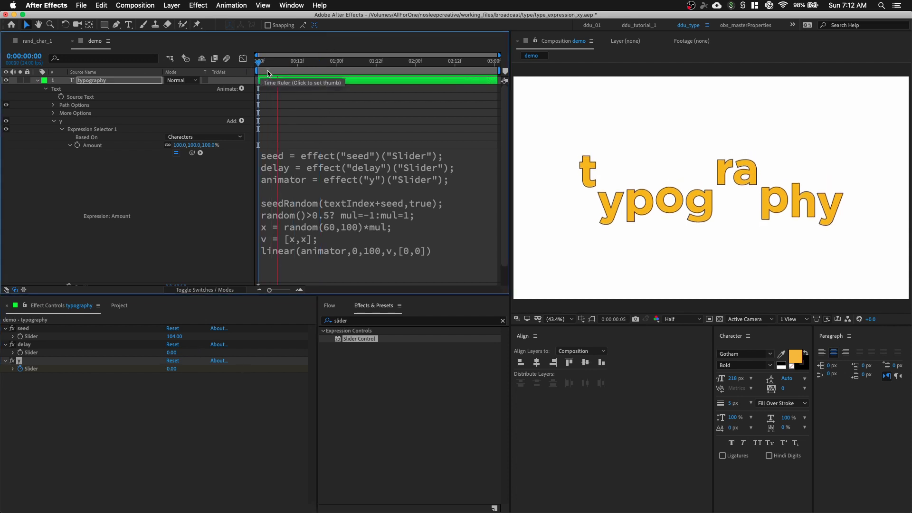
key("space")
key("space")
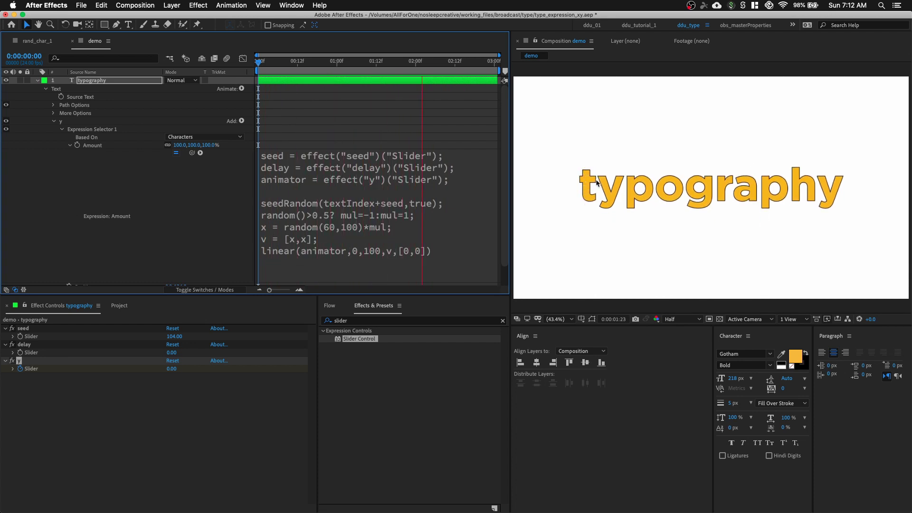
left_click(294, 66)
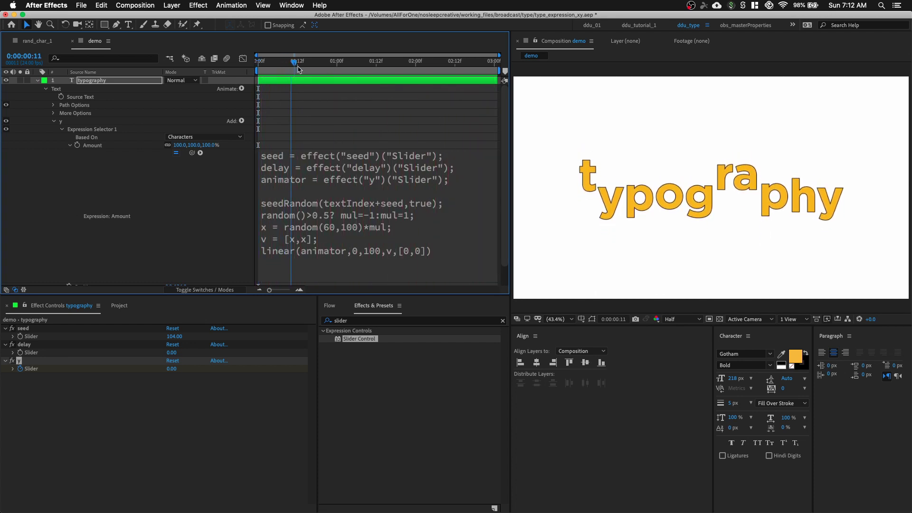
left_click_drag(293, 71, 257, 85)
Make the expression read animator.valueAtTime(time-delay) and set the delay slider to 1.
left_click(327, 214)
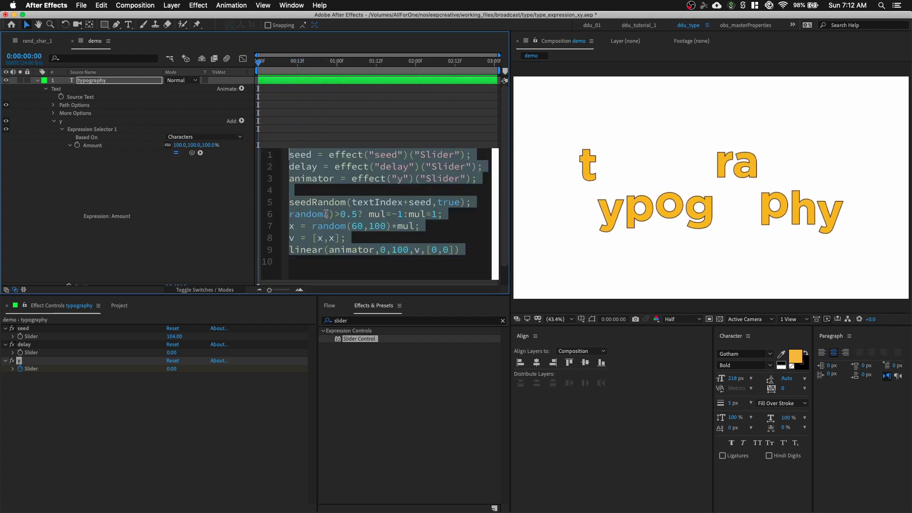
left_click(361, 186)
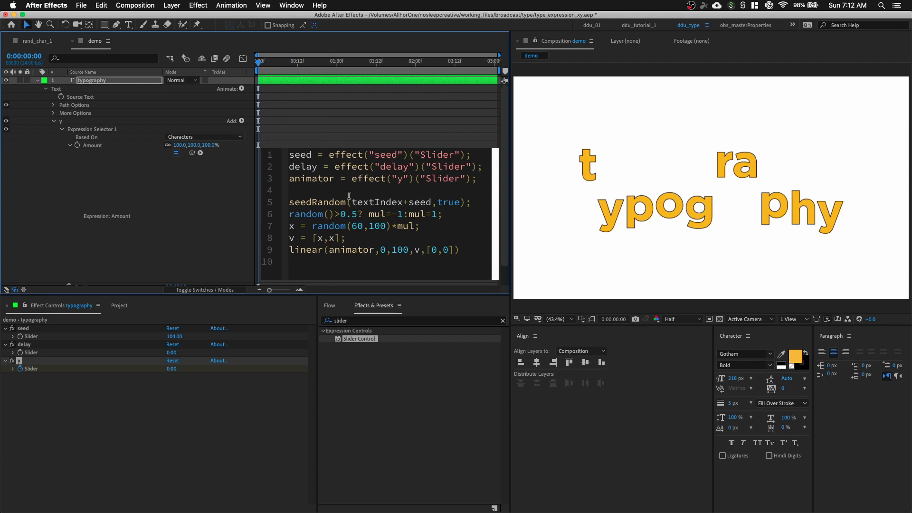
type(".valueAtTime()")
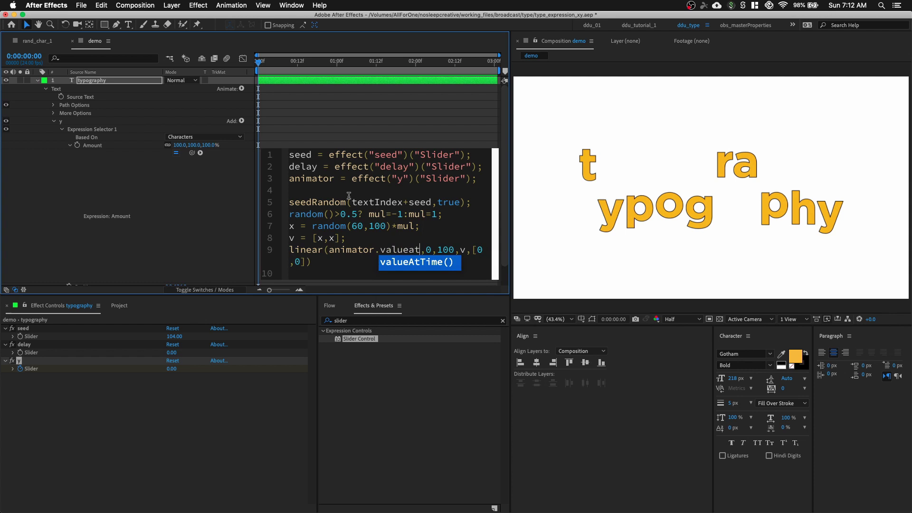
type("time")
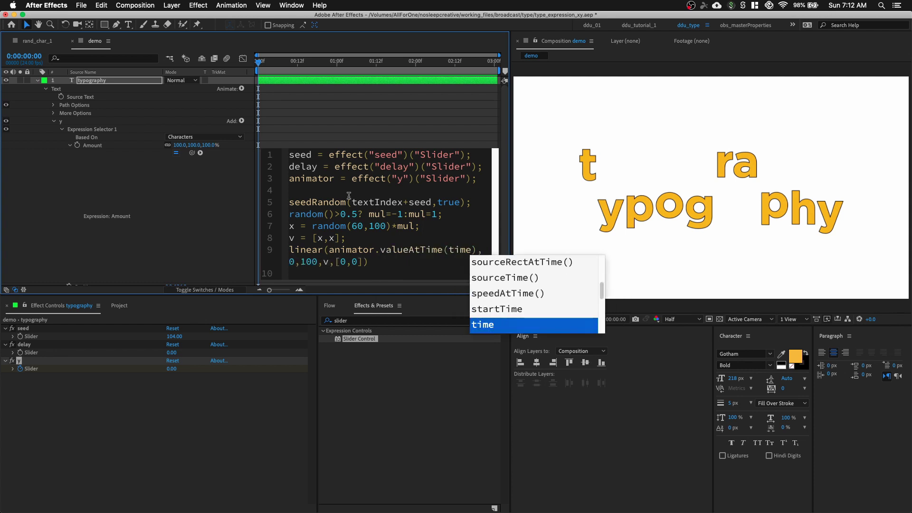
type("-delay")
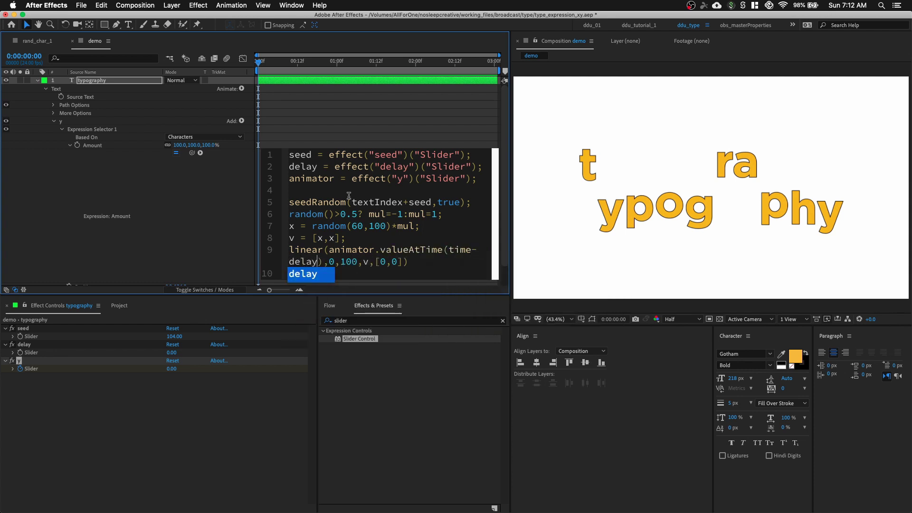
left_click(134, 403)
left_click(169, 353)
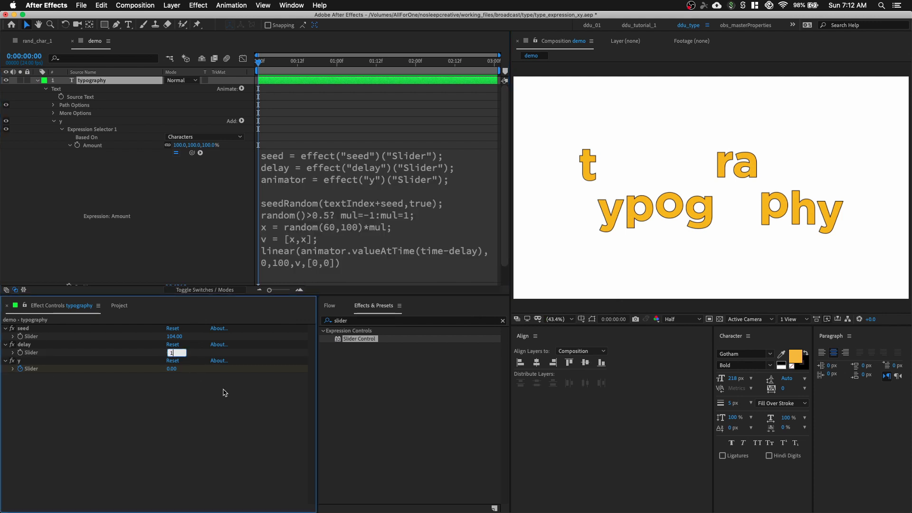
key("Return")
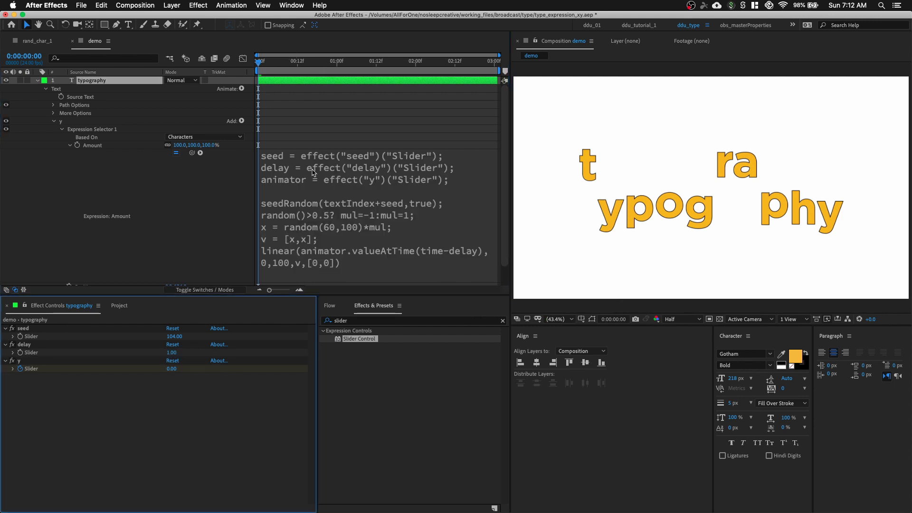
Change the delay line to random(effect("delay")("Slider")) and fix the parenthesis error.
left_click(313, 171)
left_click(336, 167)
type("ra")
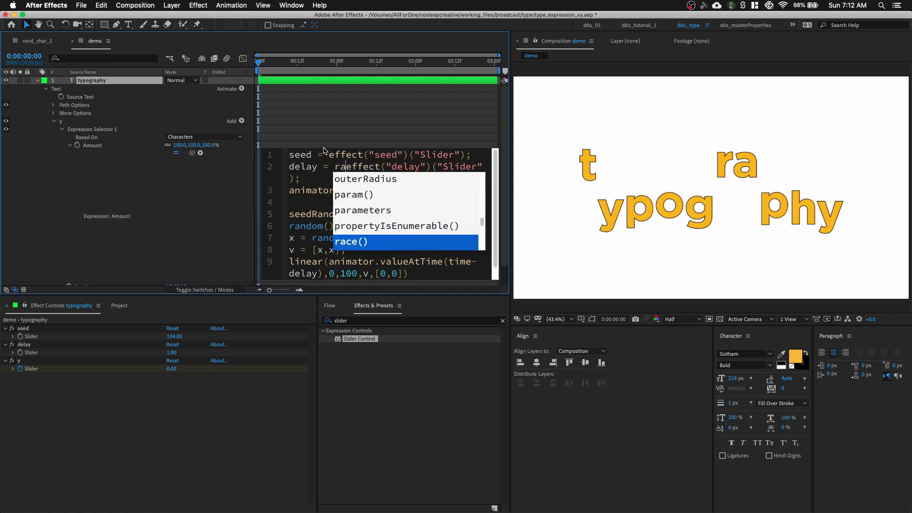
left_click(554, 152)
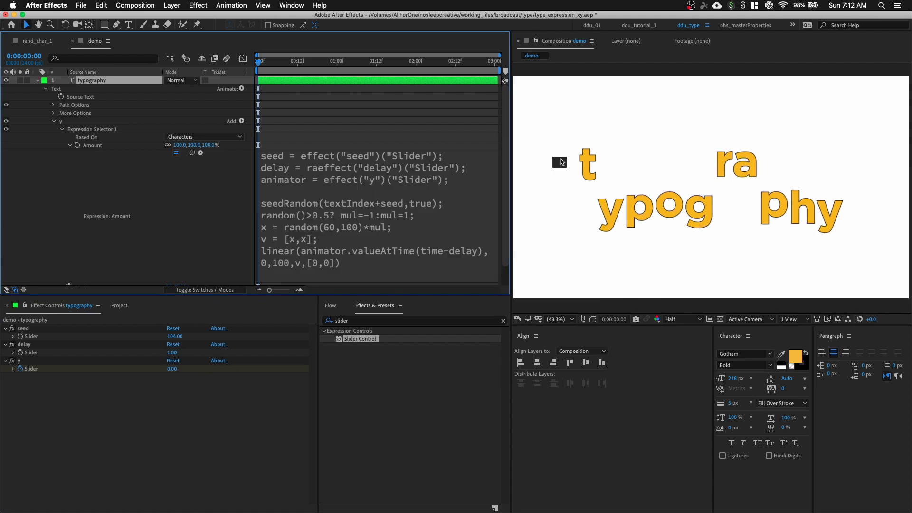
left_click(337, 165)
left_click(362, 171)
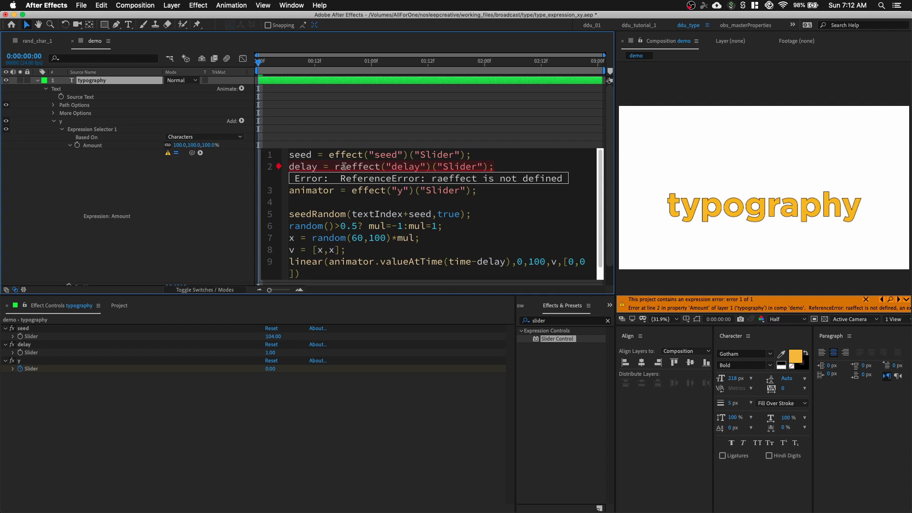
type("random()")
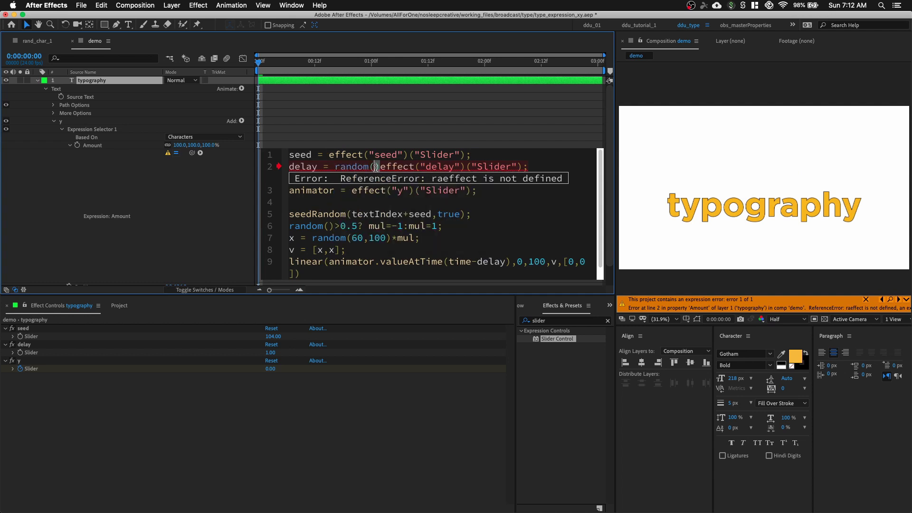
key("Delete")
left_click(516, 165)
type(")")
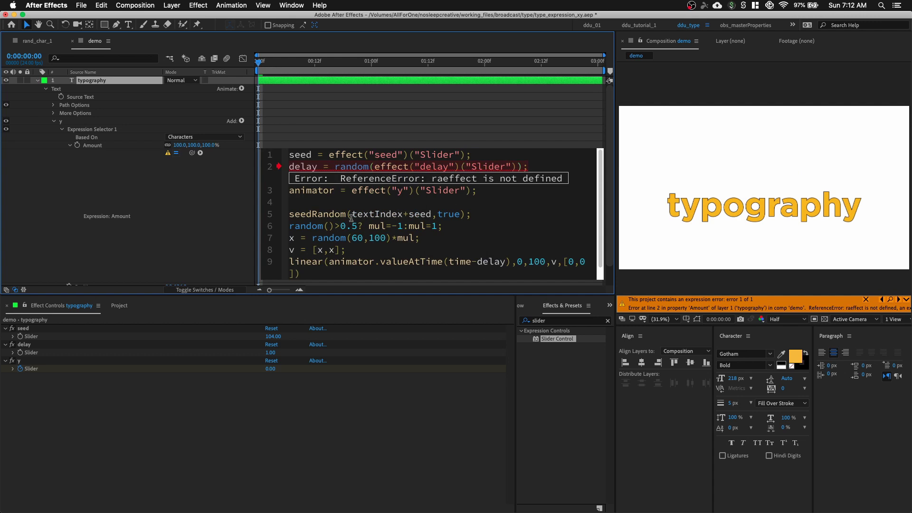
left_click(87, 377)
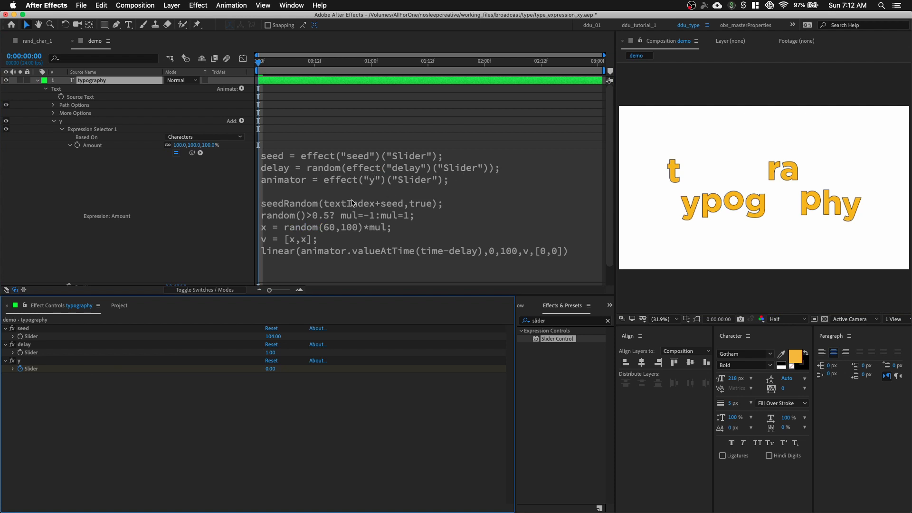
Preview the random-delay letter animation in a wider composition view.
left_click(322, 71)
key("space")
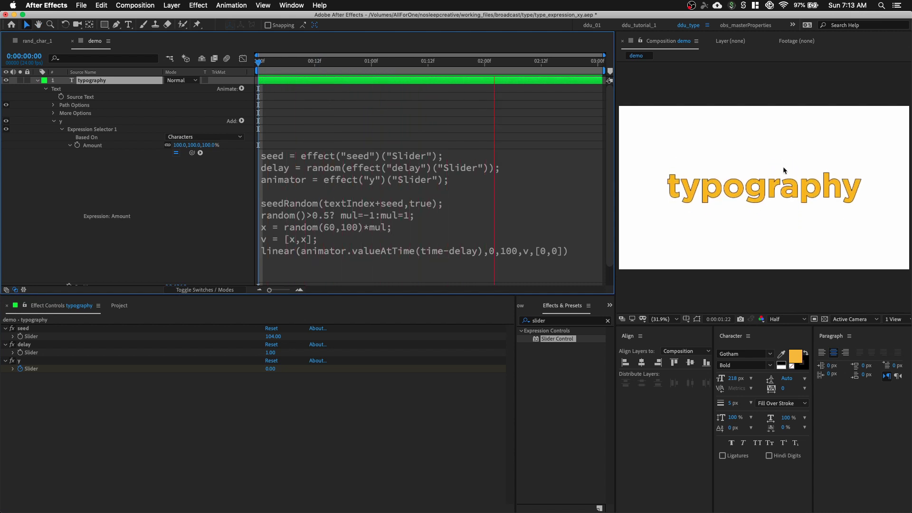
left_click_drag(616, 166, 571, 166)
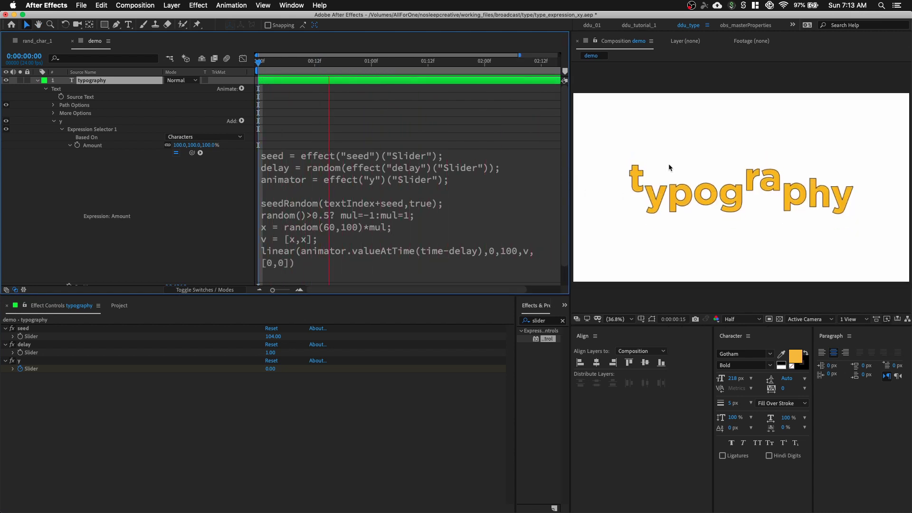
Move the delay line below seedRandom(textIndex+seed,true), commit, and preview from the start.
left_click(315, 165)
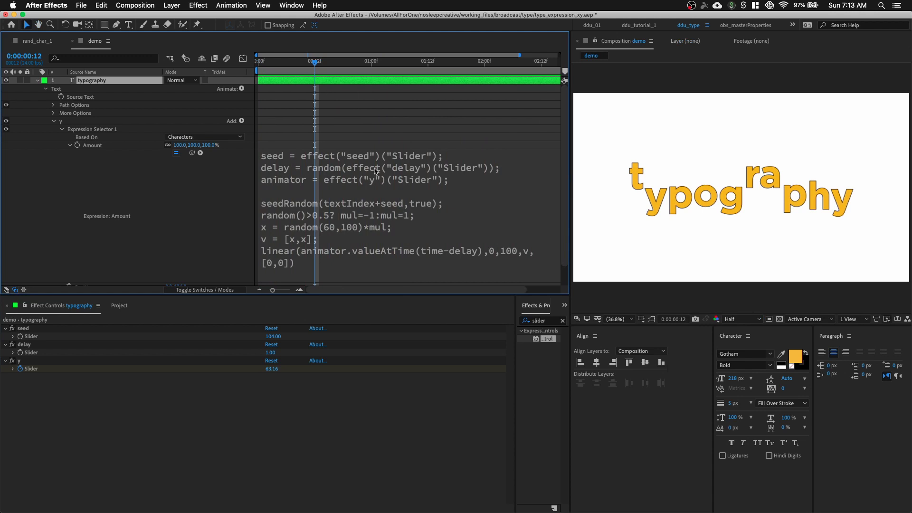
left_click(316, 166)
left_click_drag(531, 167, 263, 166)
key("ctrl+c")
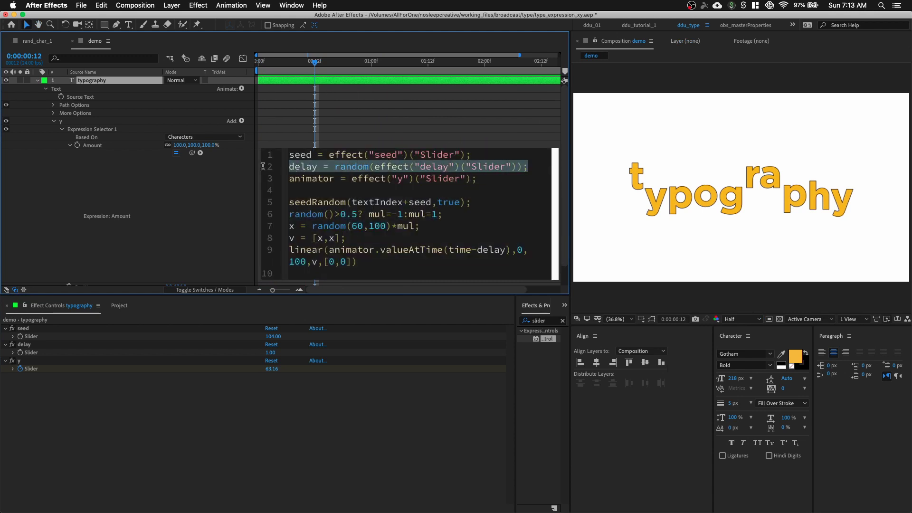
key("BackSpace")
key("Return")
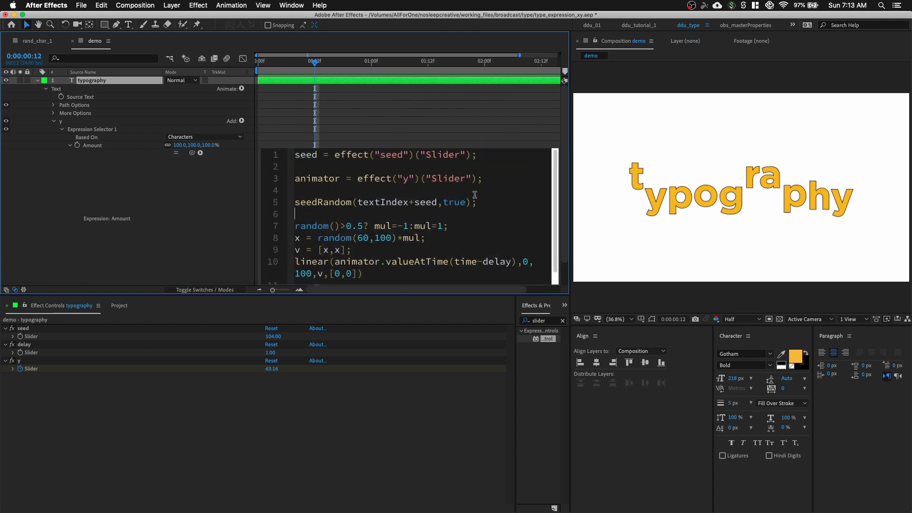
key("ctrl+v")
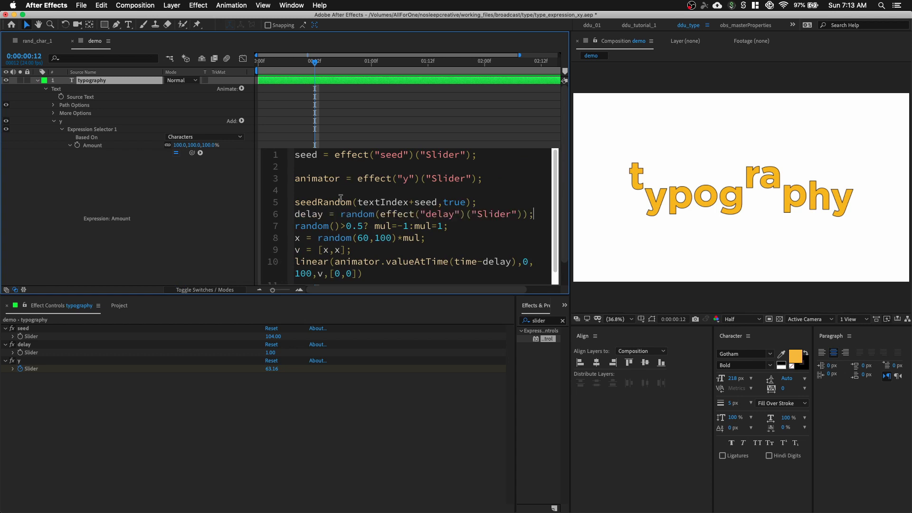
left_click(141, 69)
key("Home")
key("space")
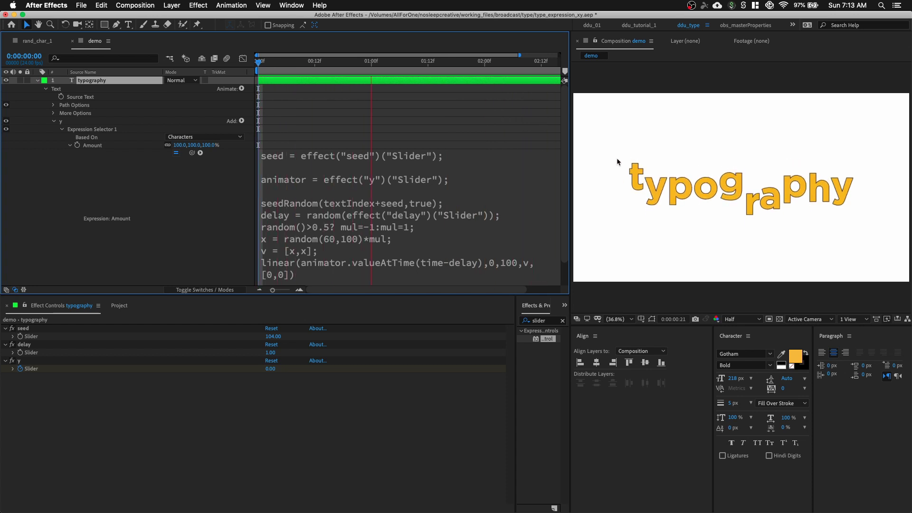
Preview the animation with a delay of 2, then set delay back to 1.
key("space")
key("space")
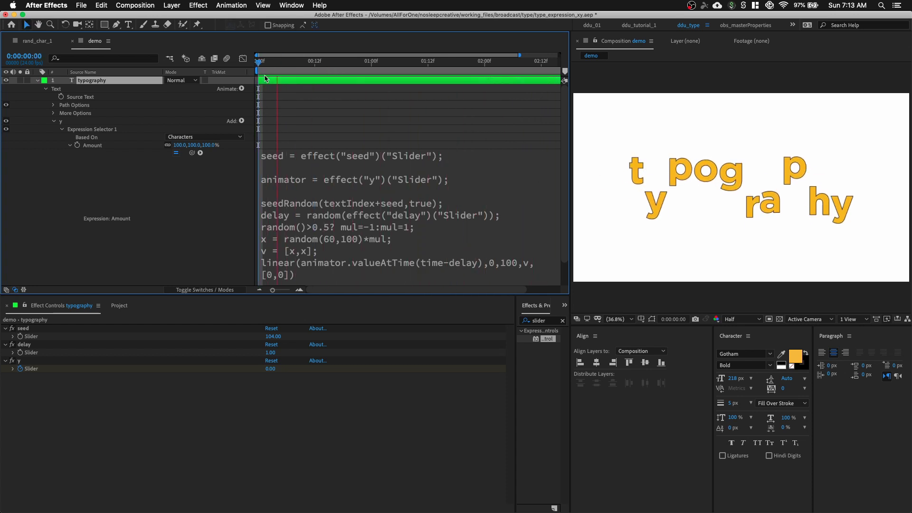
left_click(271, 352)
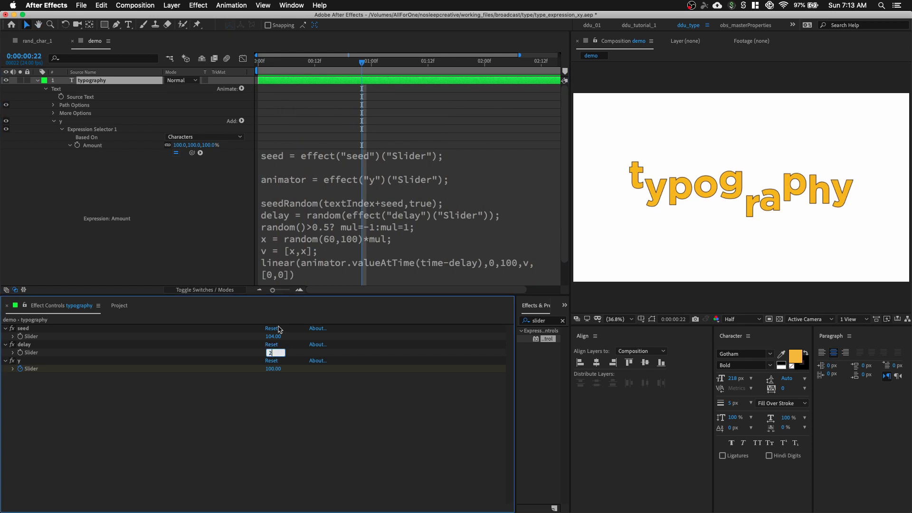
key("Return")
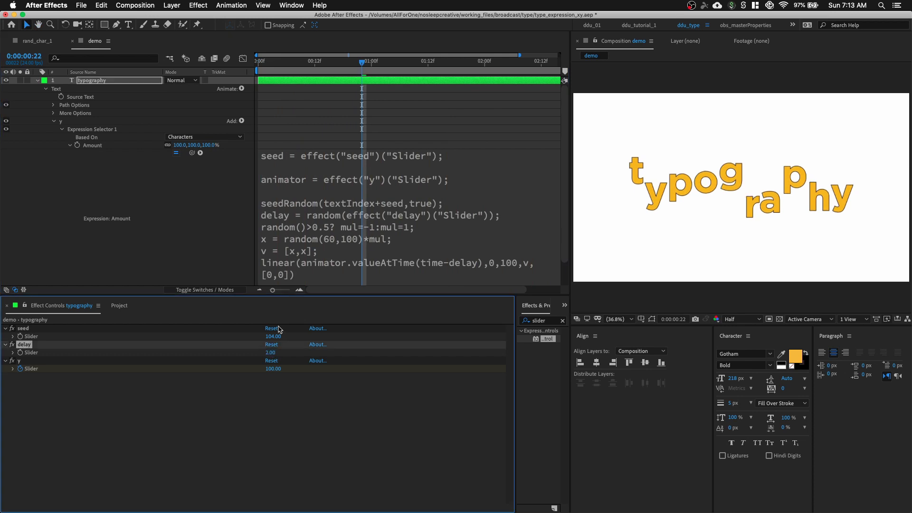
left_click(289, 78)
key("space")
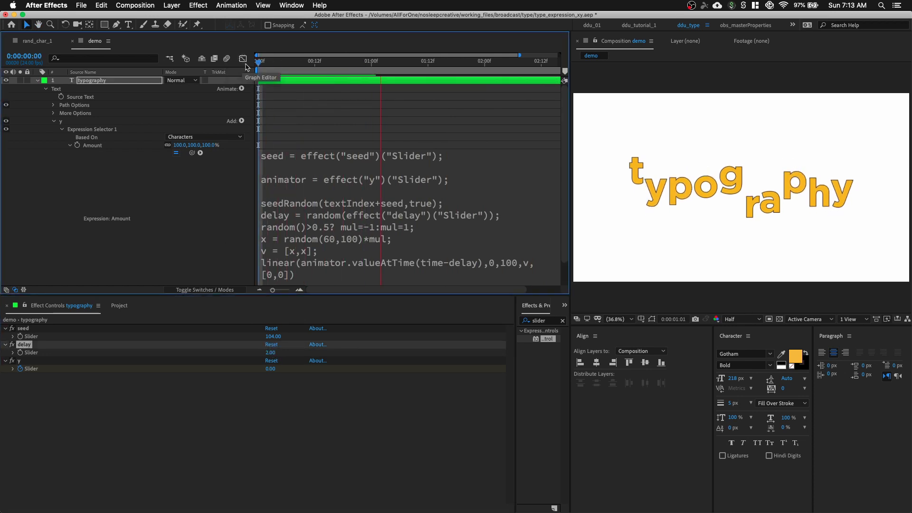
left_click(269, 352)
Delete the blank line after the seed line in the letter-scatter expression.
left_click(331, 179)
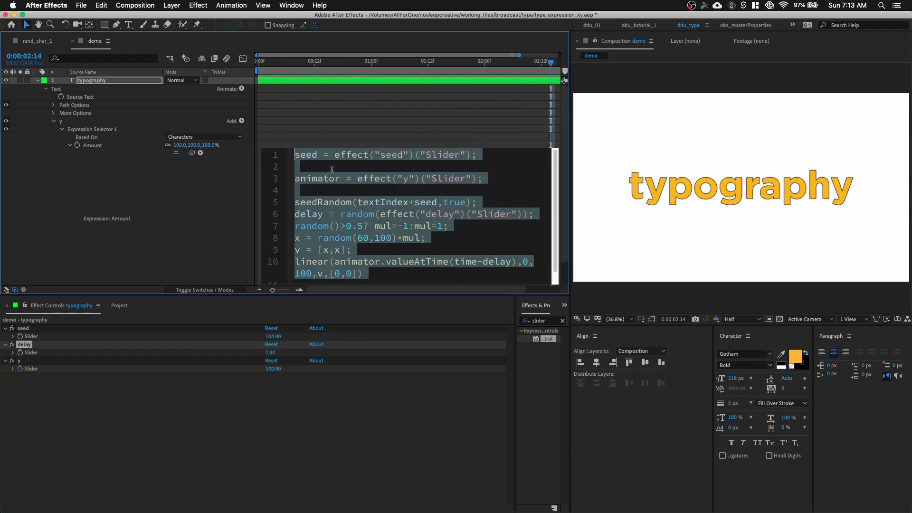
left_click(337, 166)
key("BackSpace")
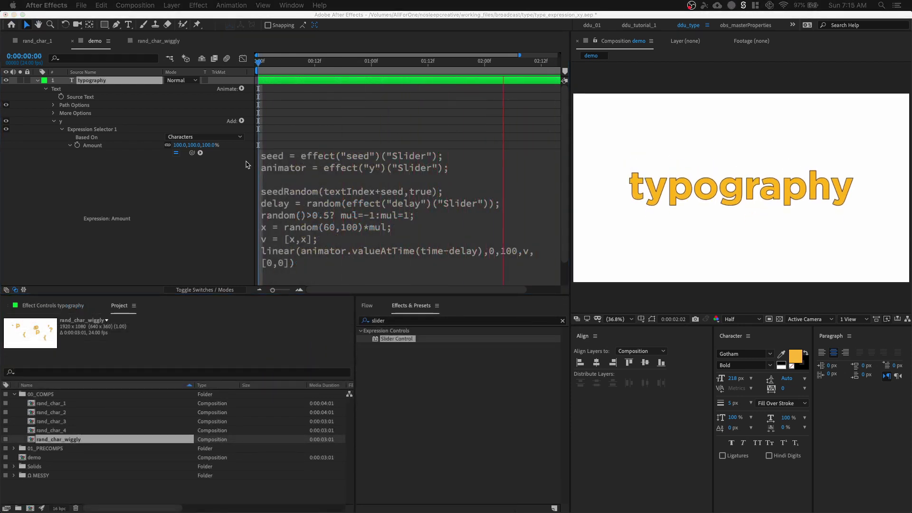
left_click(287, 79)
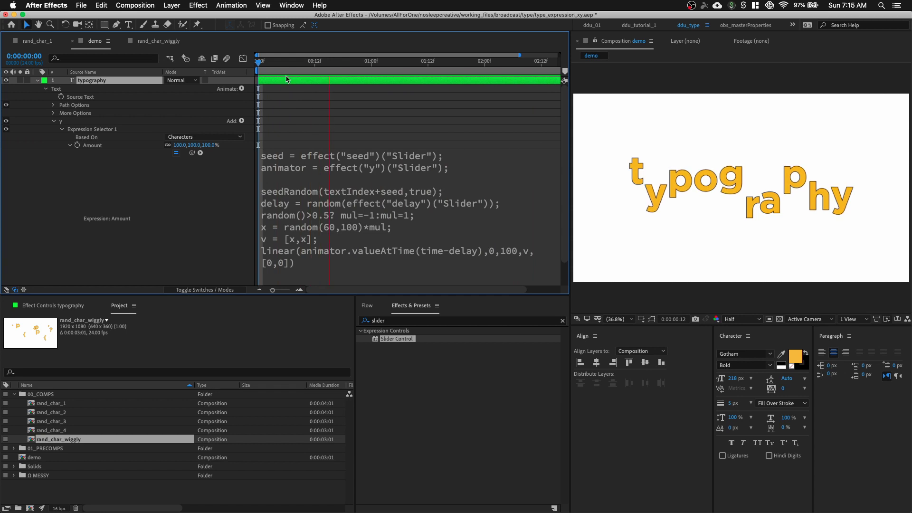
left_click(153, 42)
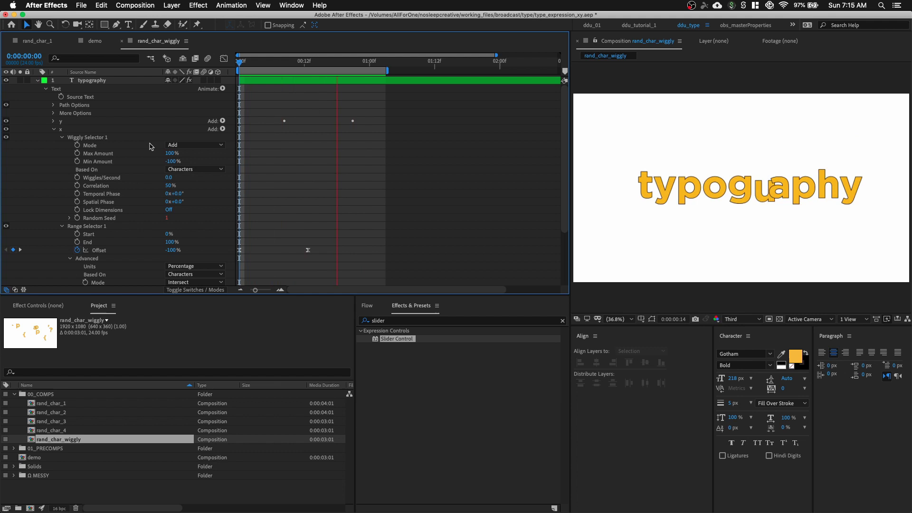
left_click(91, 40)
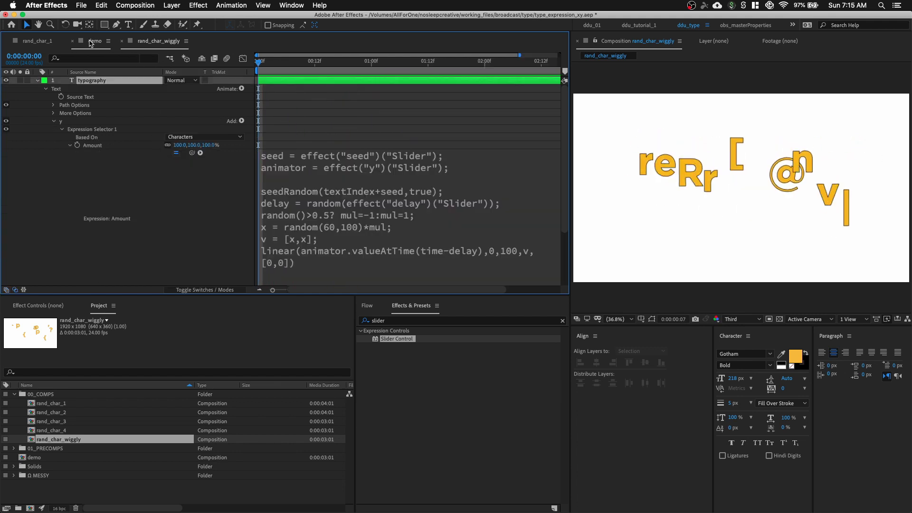
key("space")
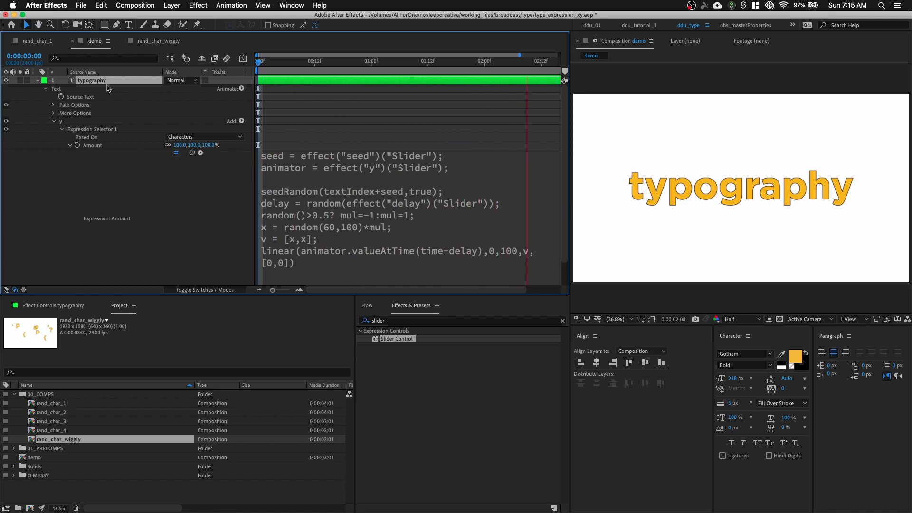
Move the y Slider end keyframe earlier, apply an ease to its keyframes, and preview.
key("u")
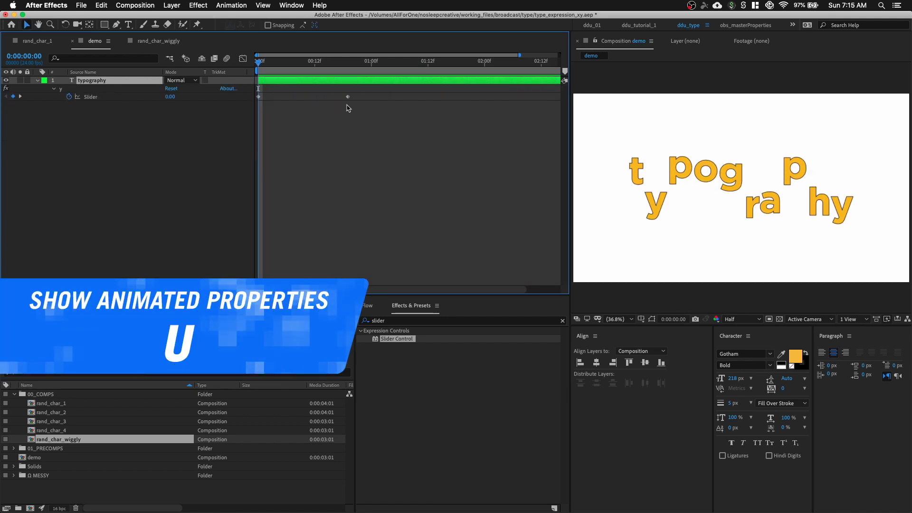
left_click_drag(347, 97, 327, 99)
left_click_drag(369, 123, 255, 92)
right_click(259, 99)
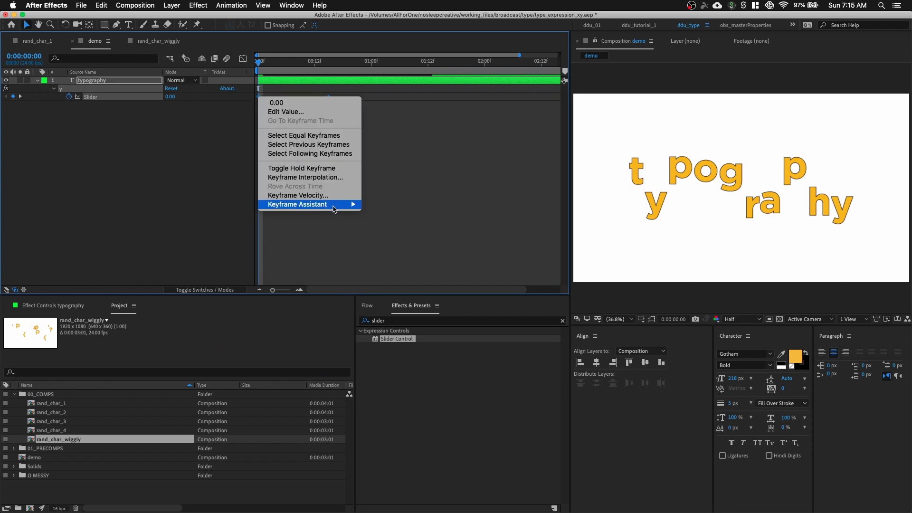
mouse_move(333, 205)
left_click(386, 240)
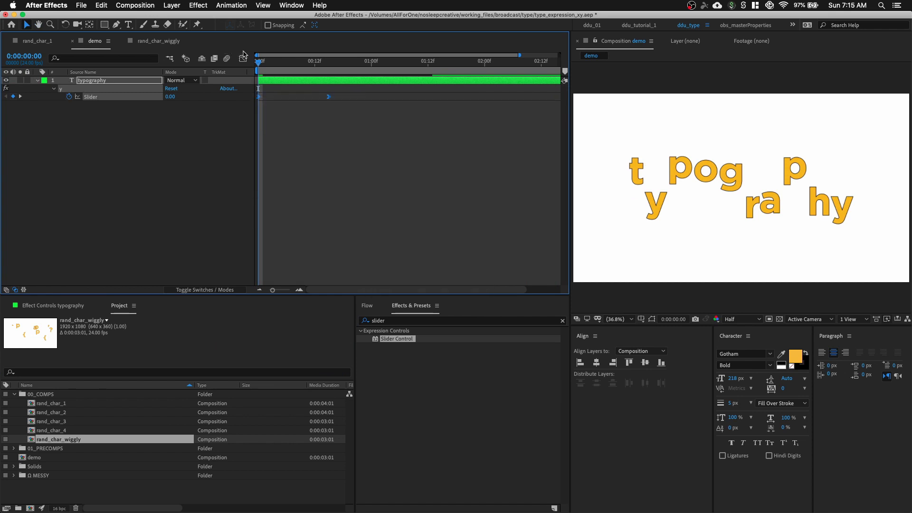
key("space")
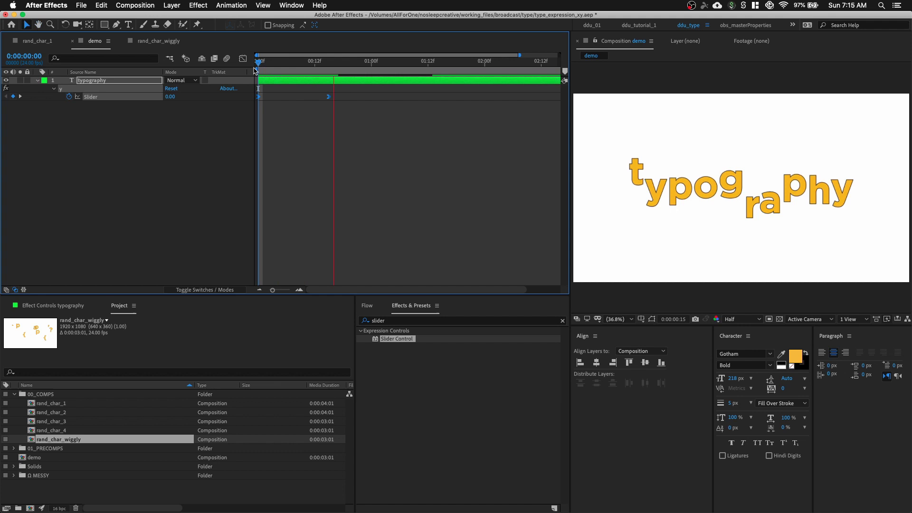
left_click(353, 116)
key("space")
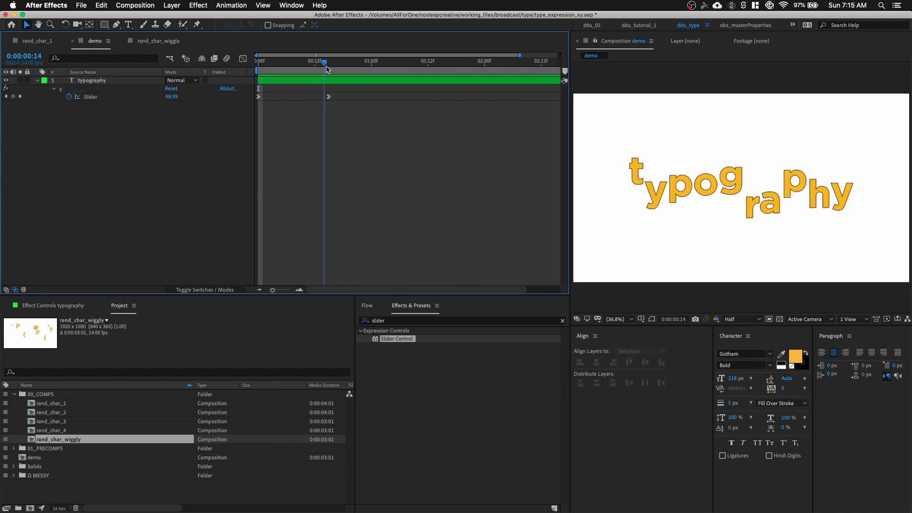
In the Graph Editor, lengthen the ease into the y Slider's final value of 100, then preview.
left_click(349, 93)
key("shift+F3")
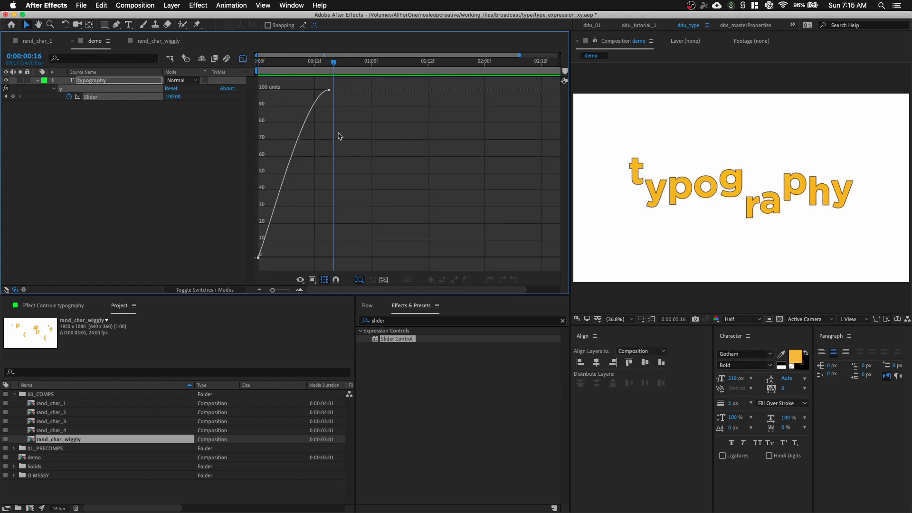
left_click(329, 90)
left_click_drag(308, 90, 277, 95)
key("space")
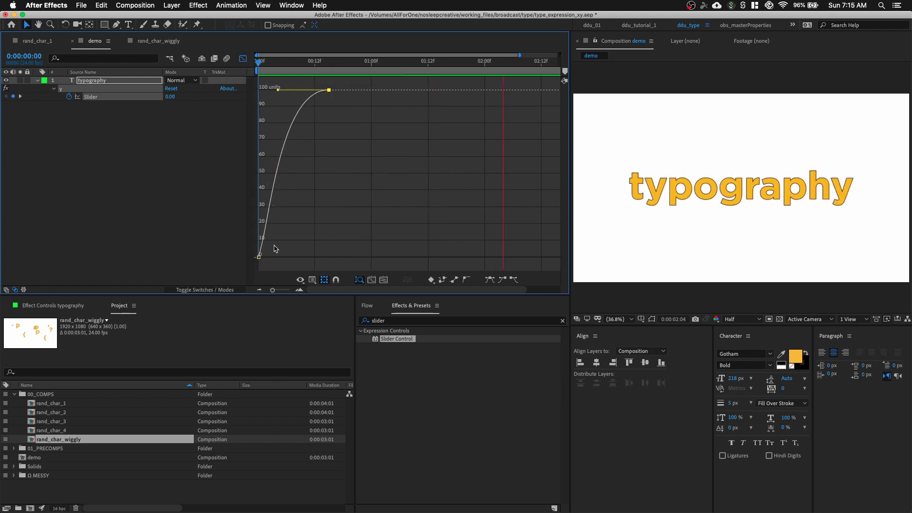
key("shift+F3")
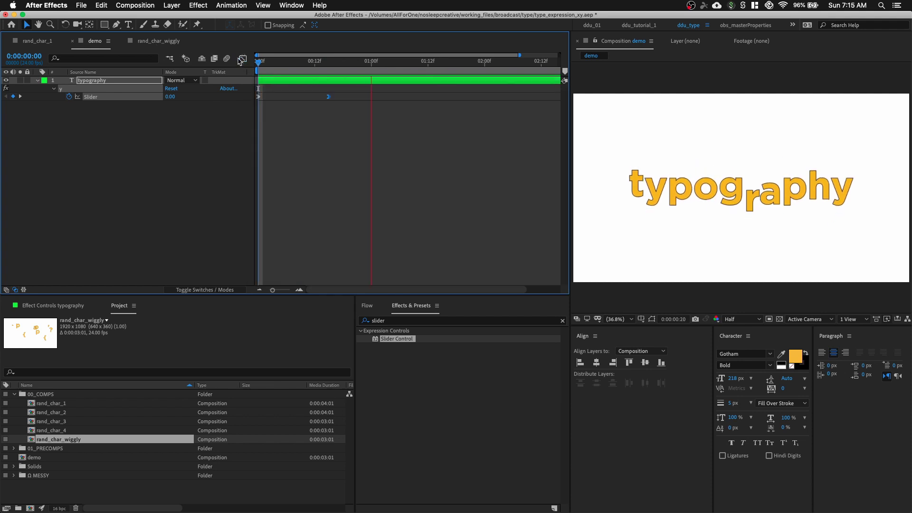
left_click(92, 116)
Expand the typography layer and its Text group to show animator y with Position 0,126.
left_click(37, 80)
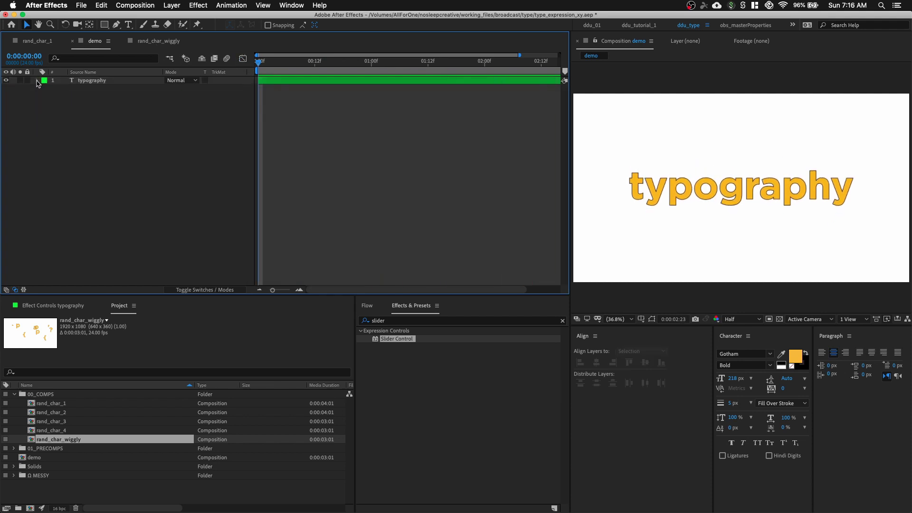
left_click(37, 80)
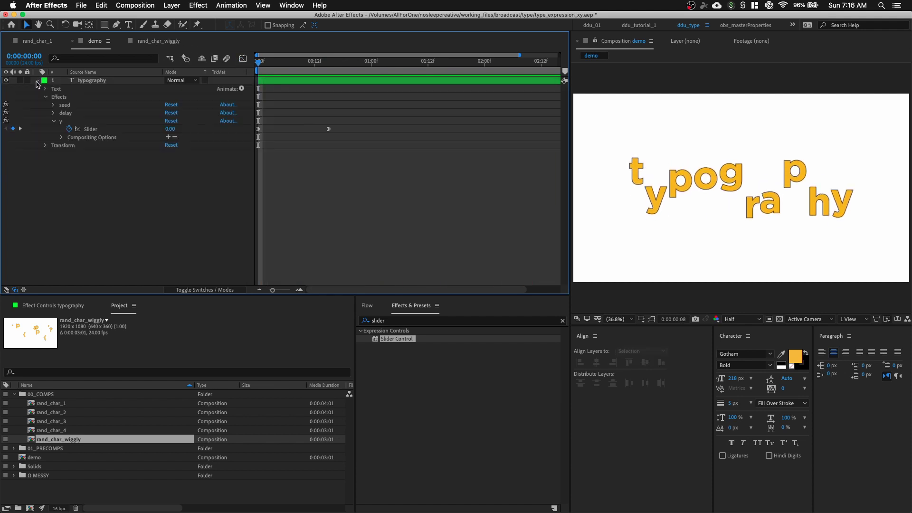
left_click(53, 121)
left_click(71, 121)
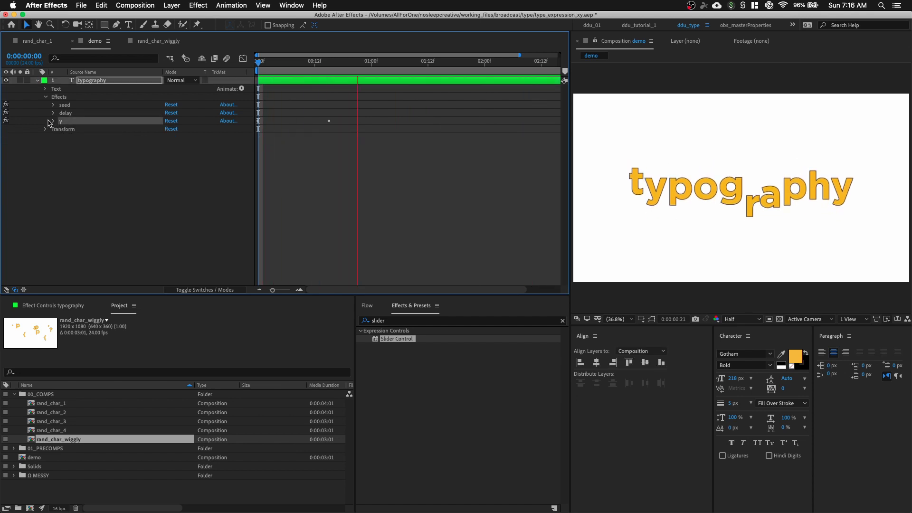
left_click(52, 122)
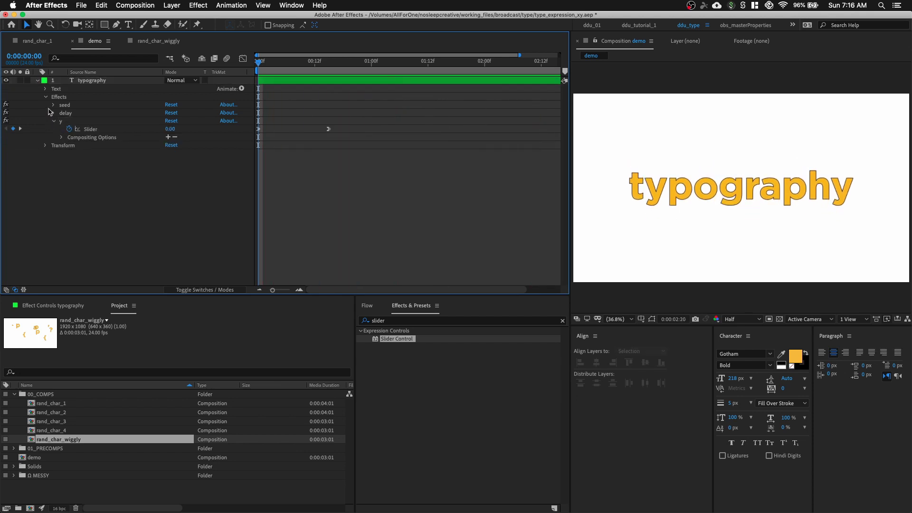
left_click(45, 88)
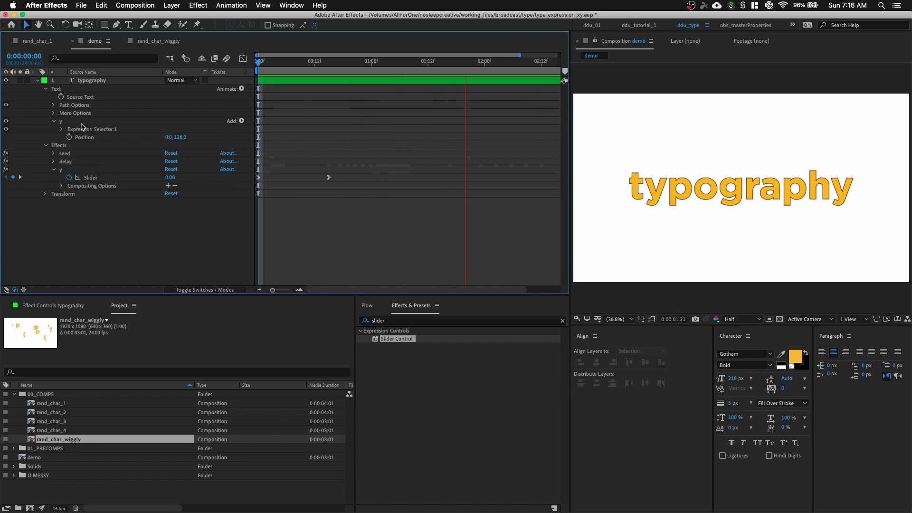
Add a Wiggly Selector to the y text animator.
left_click(220, 122)
left_click(242, 122)
mouse_move(275, 130)
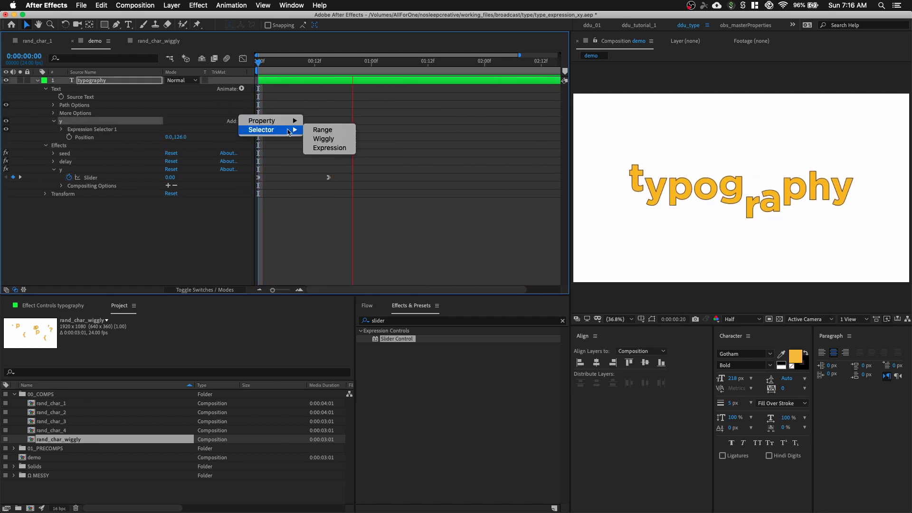
left_click(336, 140)
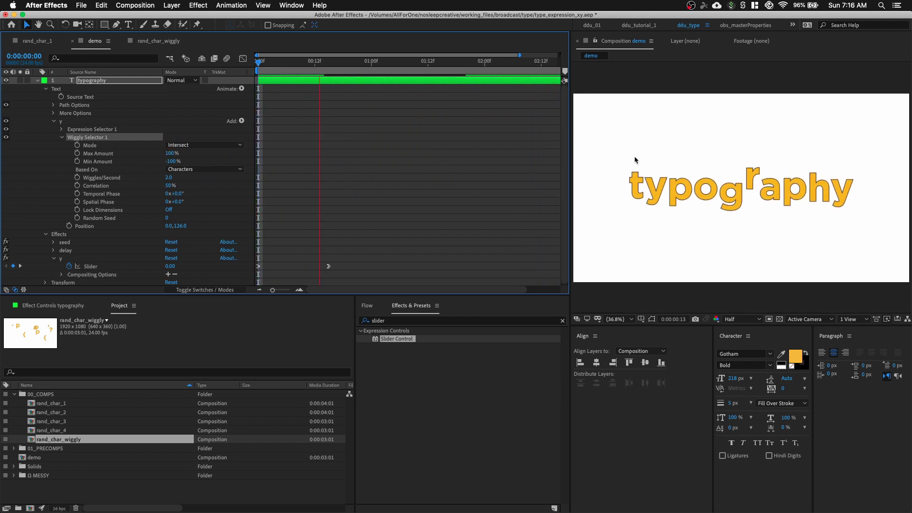
Set the y animator's Position to 0,500 and Wiggles/Second to 0.1.
left_click(169, 177)
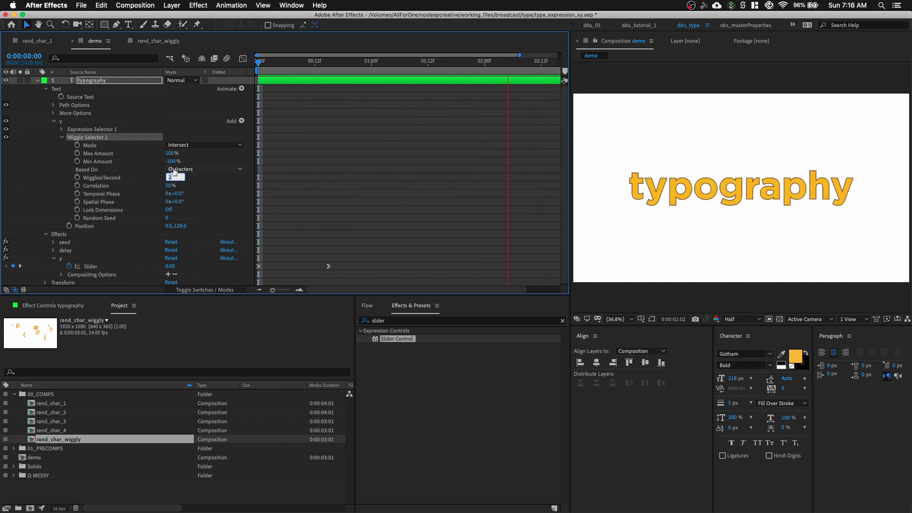
type(".5")
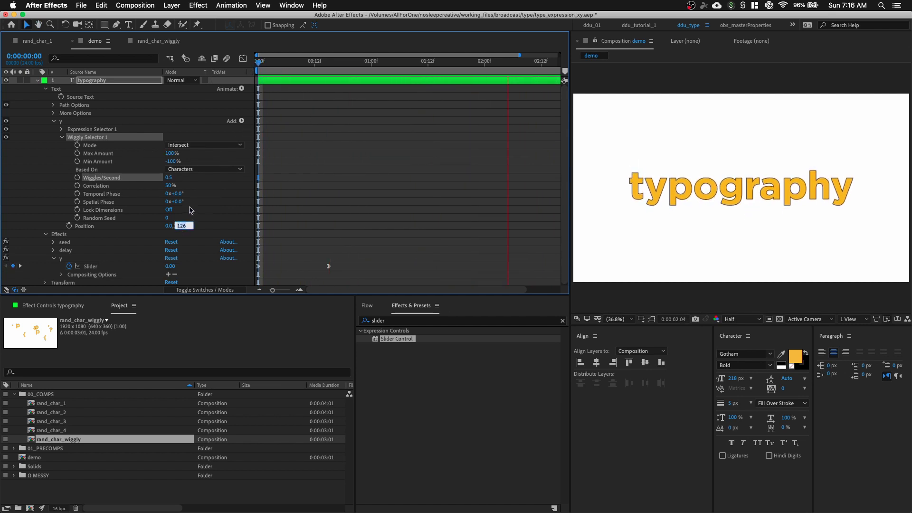
type("500")
key("Return")
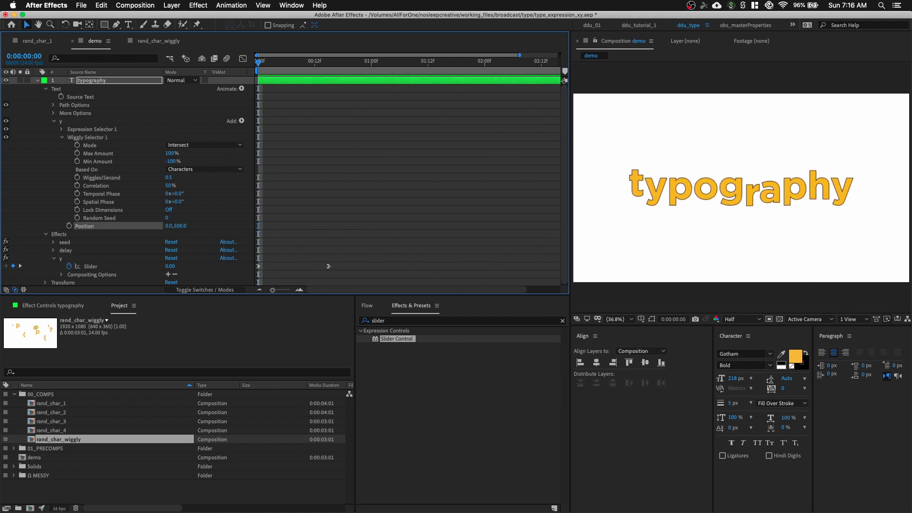
left_click(170, 178)
type(".1")
key("Return")
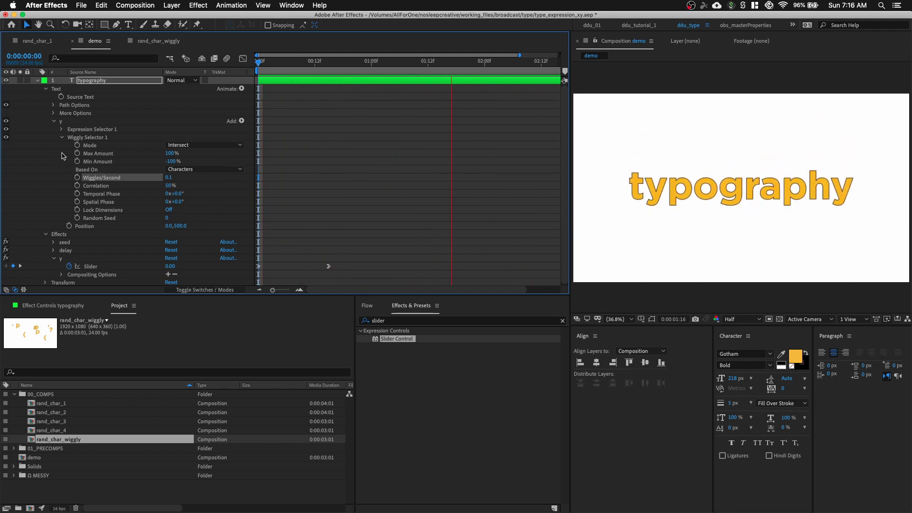
Duplicate the y text animator and rename the copy x.
left_click(54, 121)
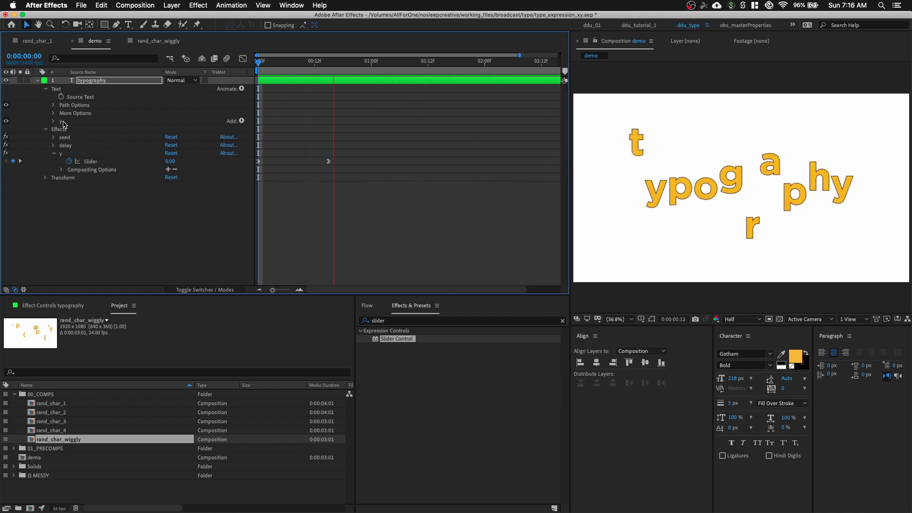
left_click(64, 123)
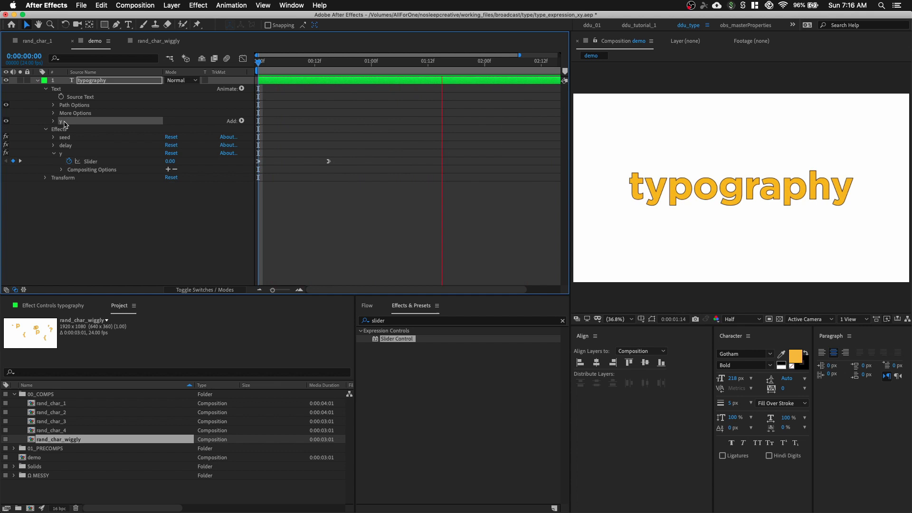
key("super+d")
key("Return")
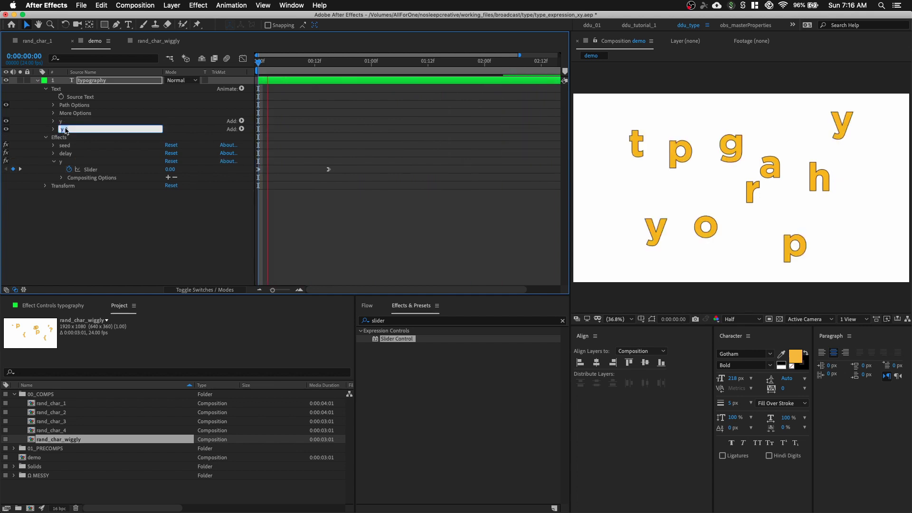
type("x")
key("Return")
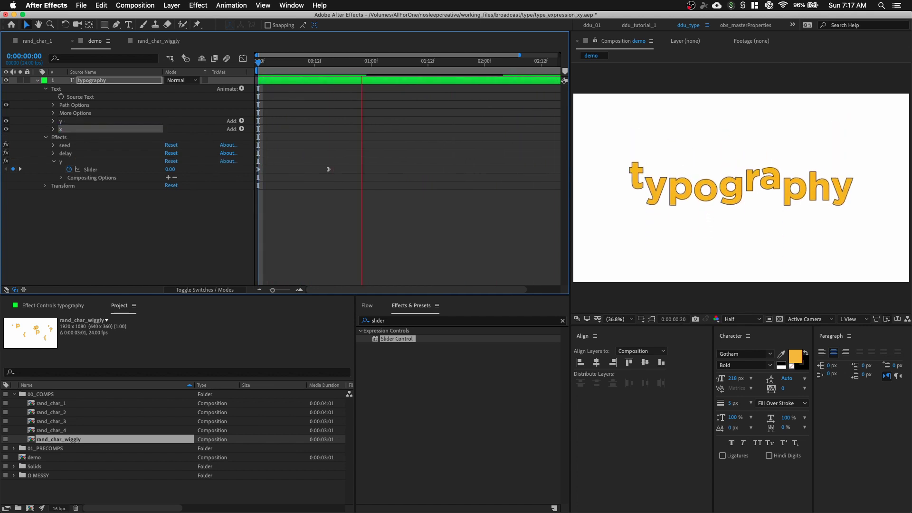
Duplicate the y slider effect and rename the copy x.
left_click(51, 307)
left_click(23, 362)
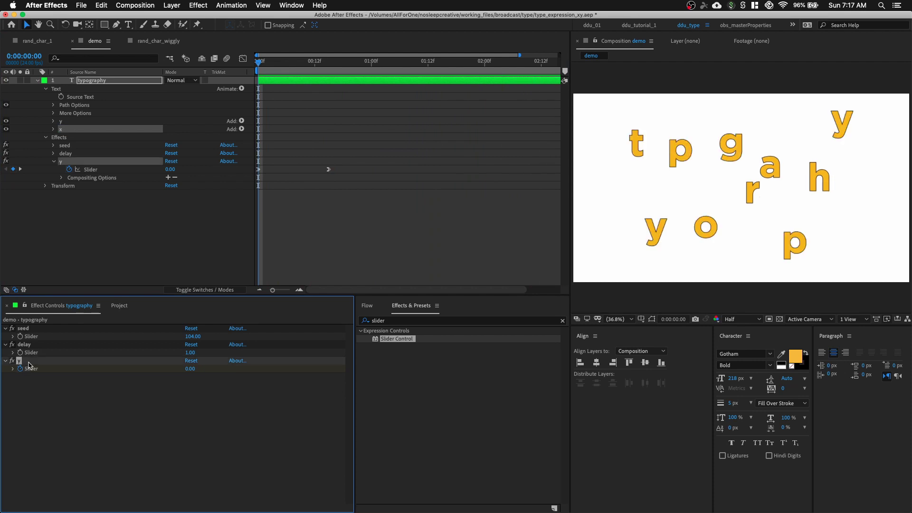
key("ctrl+d")
key("Return")
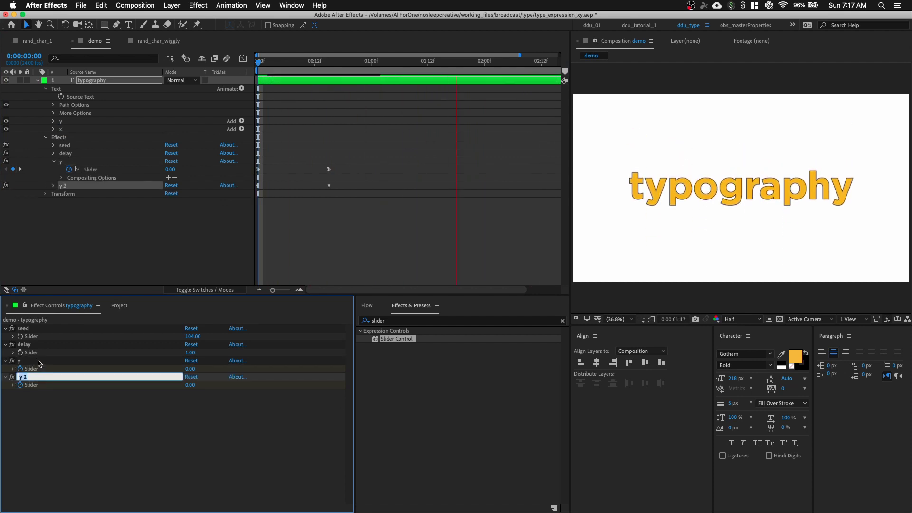
type("x")
key("Return")
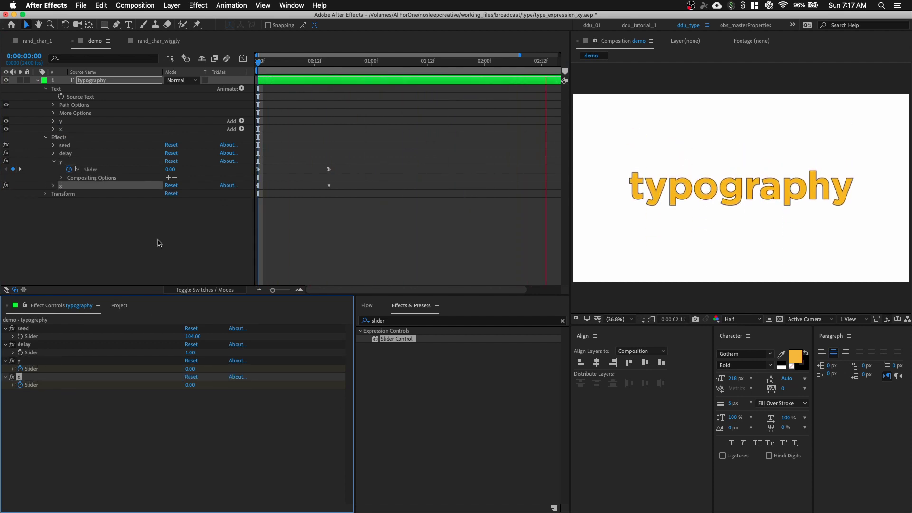
Change the x animator's Amount expression to read effect("x")("Slider").
left_click(53, 129)
left_click(62, 138)
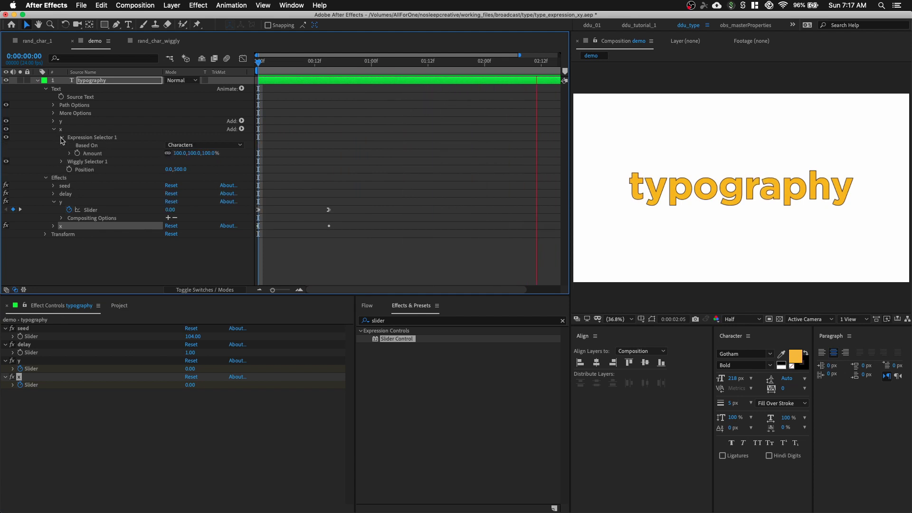
left_click(70, 152)
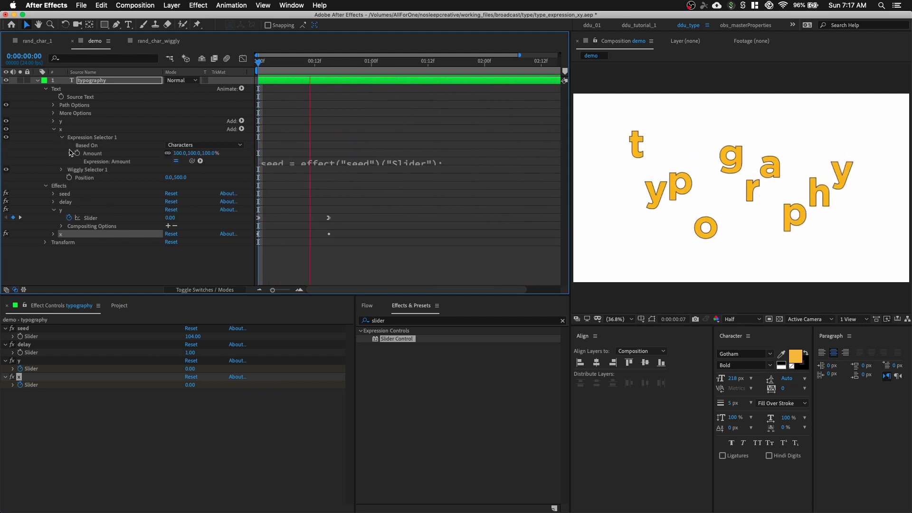
left_click(350, 159)
left_click(378, 182)
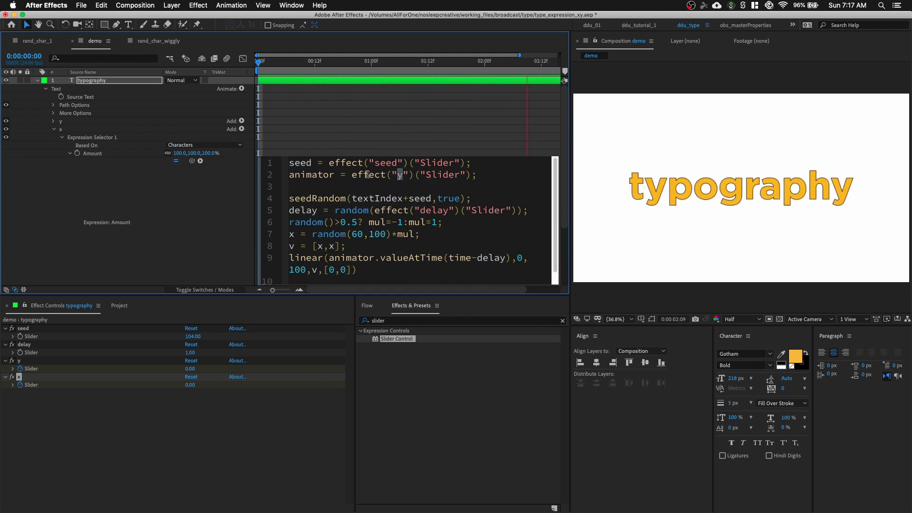
type("x")
left_click(179, 191)
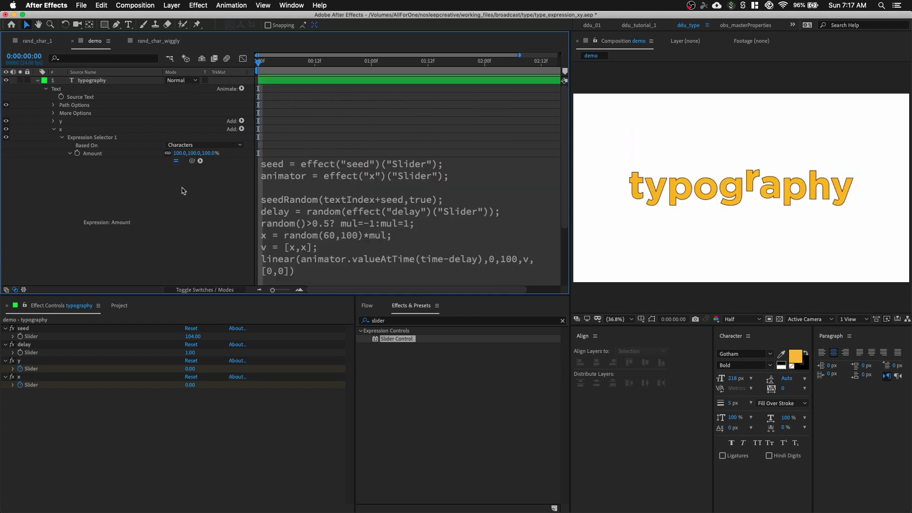
left_click(61, 139)
Set the x animator's Position to 300,0.
left_click(180, 153)
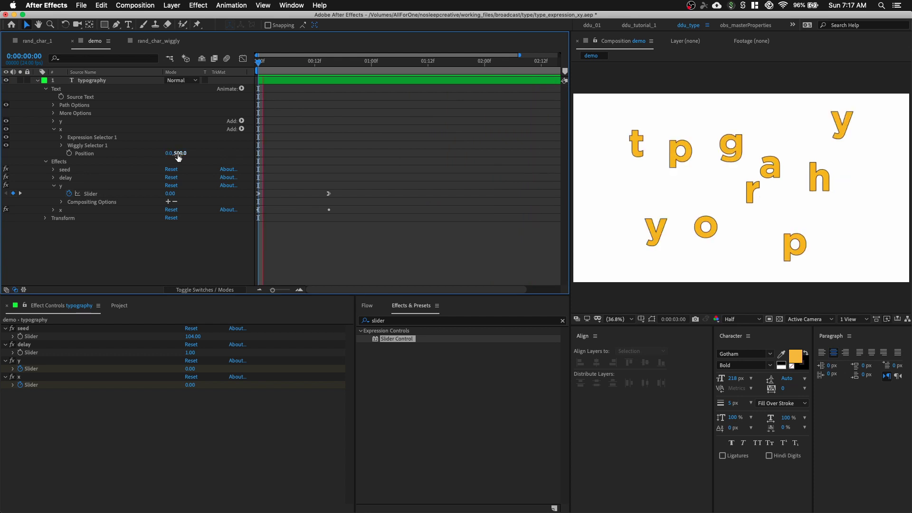
type("0")
key("Return")
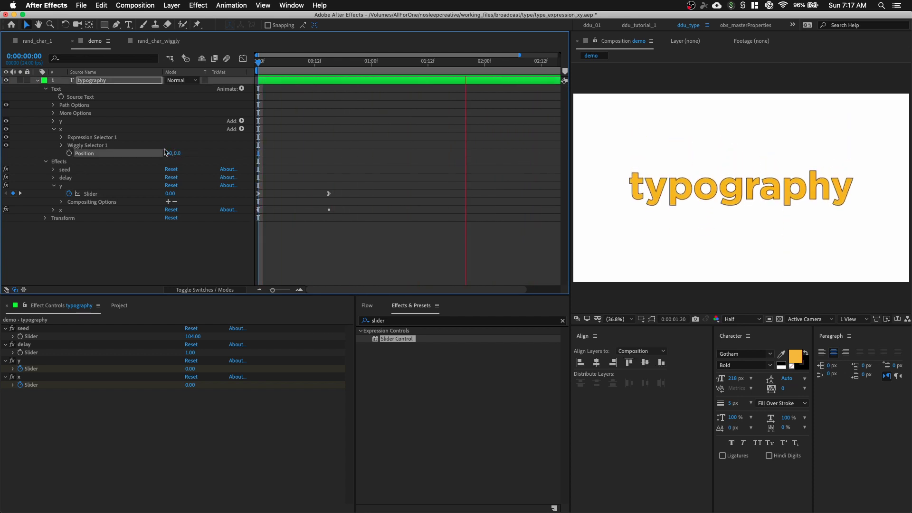
type("300")
key("Return")
key("space")
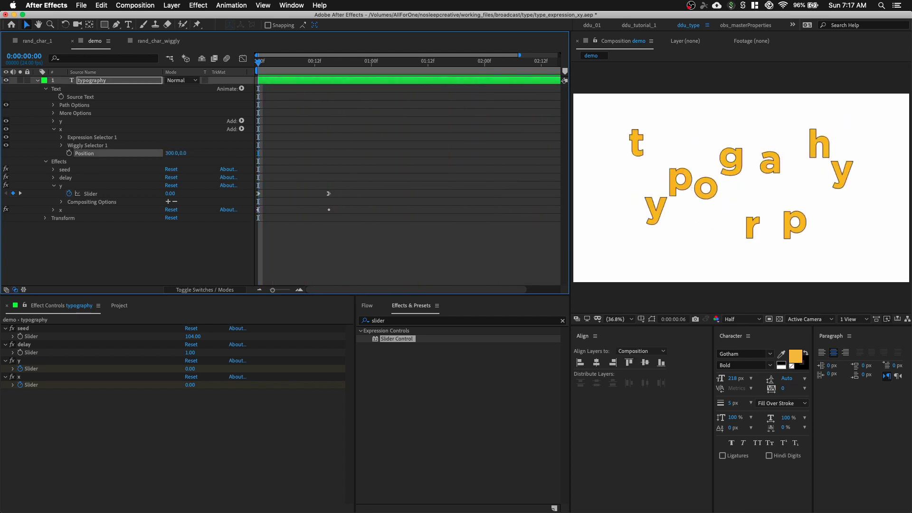
Show the keyframed properties, select the first y Slider keyframe, preview, and restore the full property tree.
left_click(119, 82)
key("u")
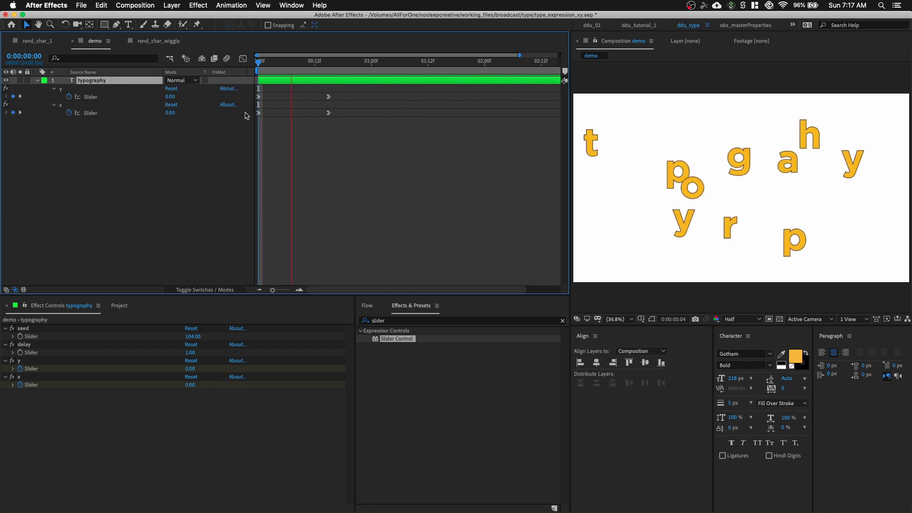
left_click_drag(359, 95, 314, 102)
key("space")
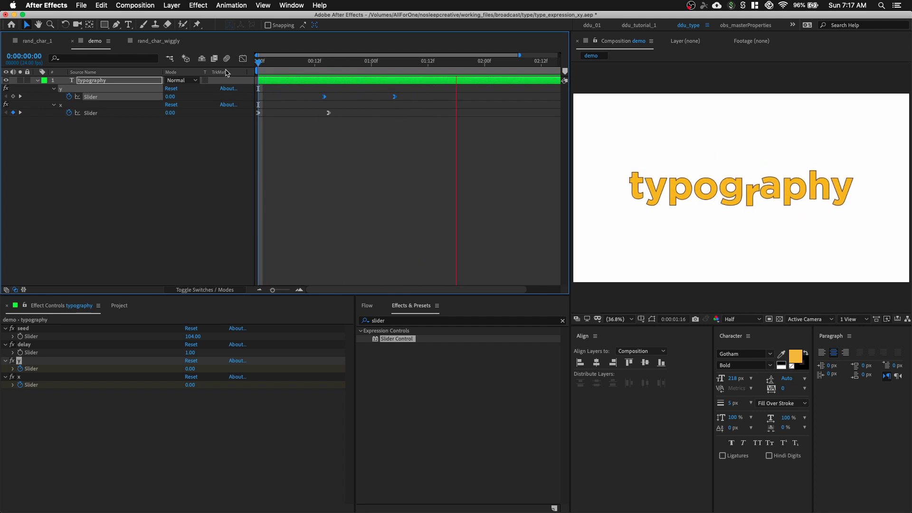
left_click(37, 81)
left_click(37, 81)
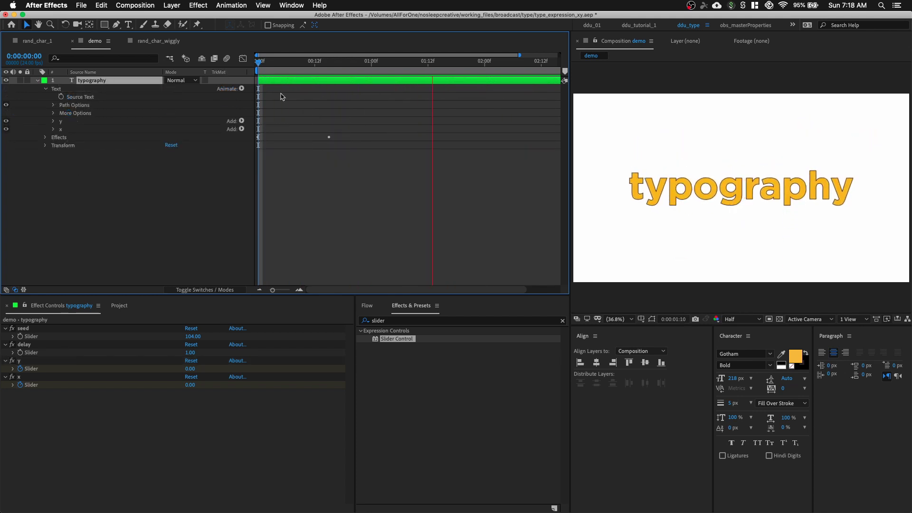
Add a Tracking animator and keyframe Tracking Amount from 40 at frame 13 to 0 at 1:00.
left_click(242, 89)
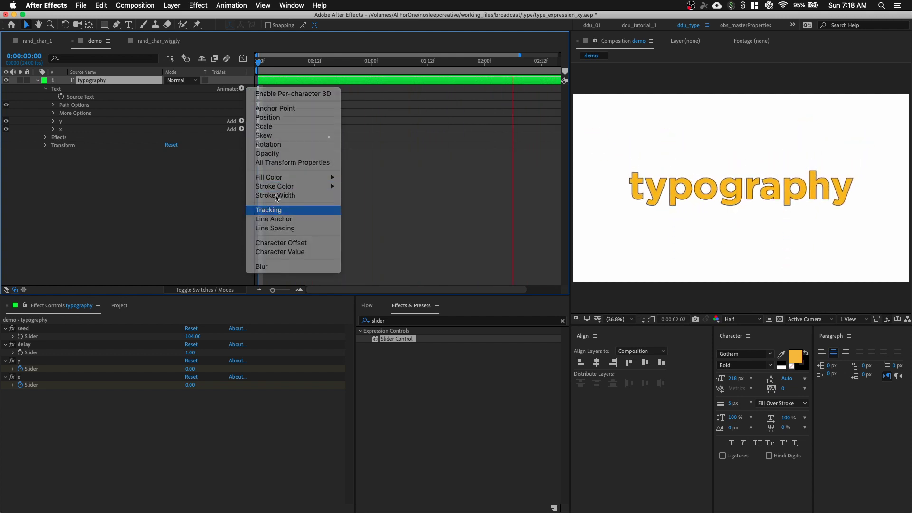
left_click(268, 210)
left_click(167, 162)
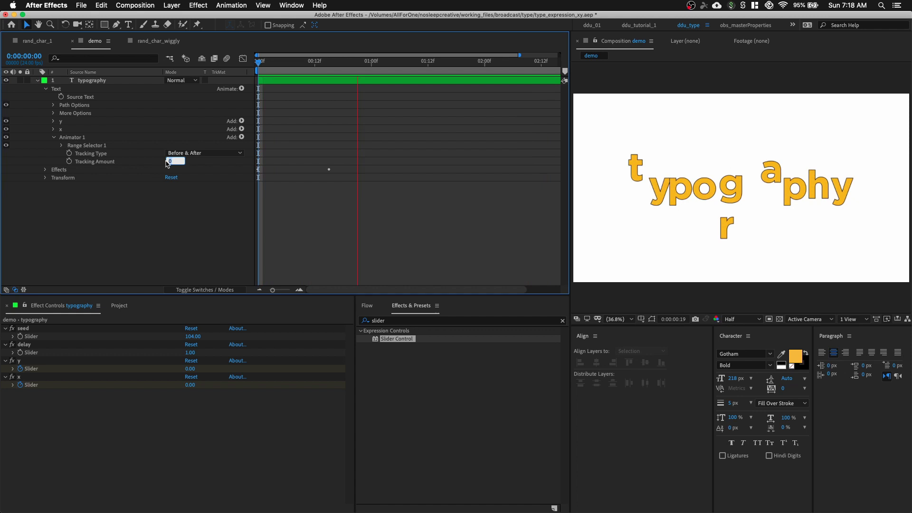
type("40")
key("Return")
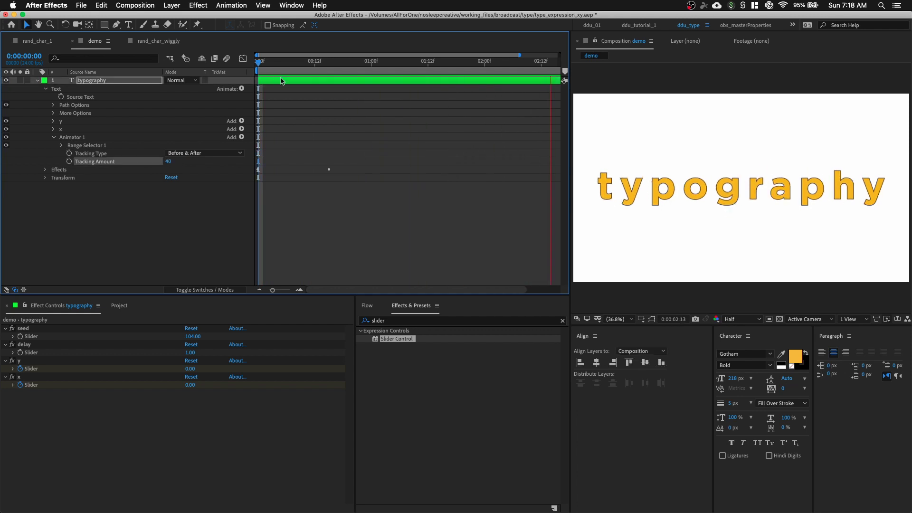
left_click_drag(266, 71, 321, 72)
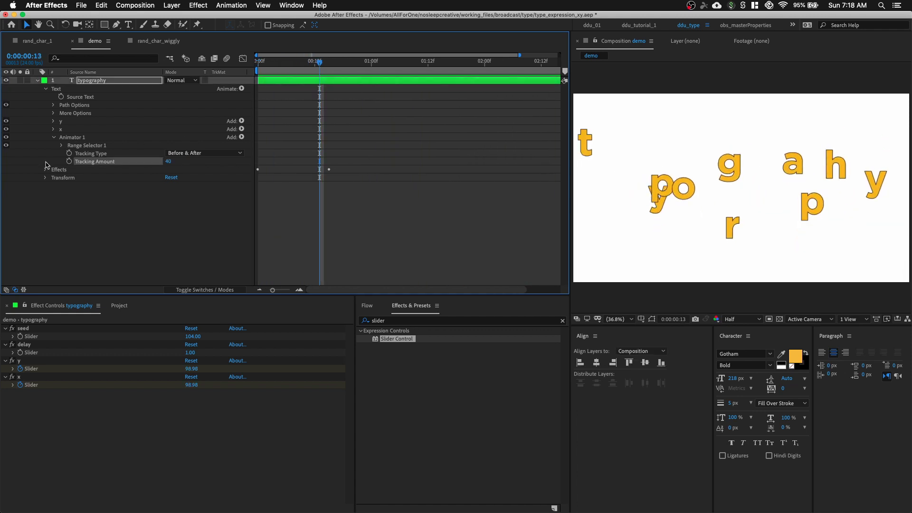
left_click(69, 162)
key("space")
key("space")
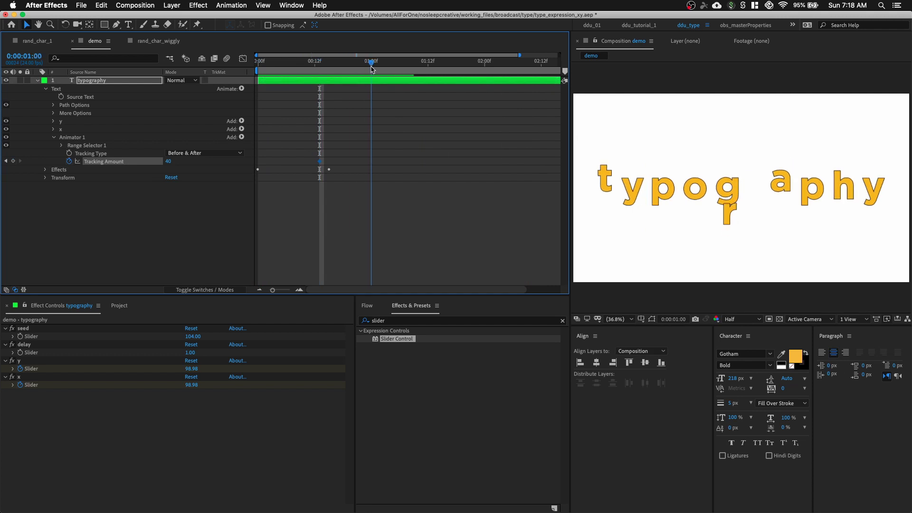
key("Return")
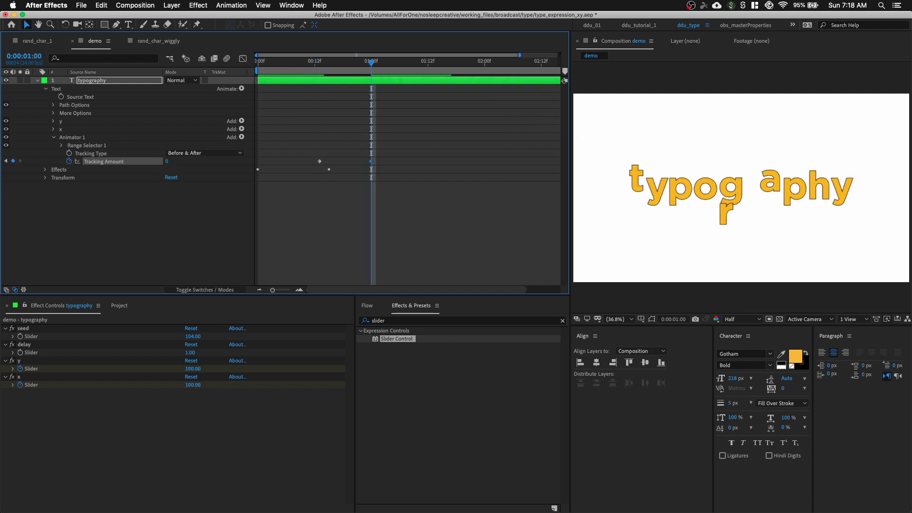
Set a Scale keyframe of 80% at 1:00 on the typography layer.
left_click(94, 81)
key("s")
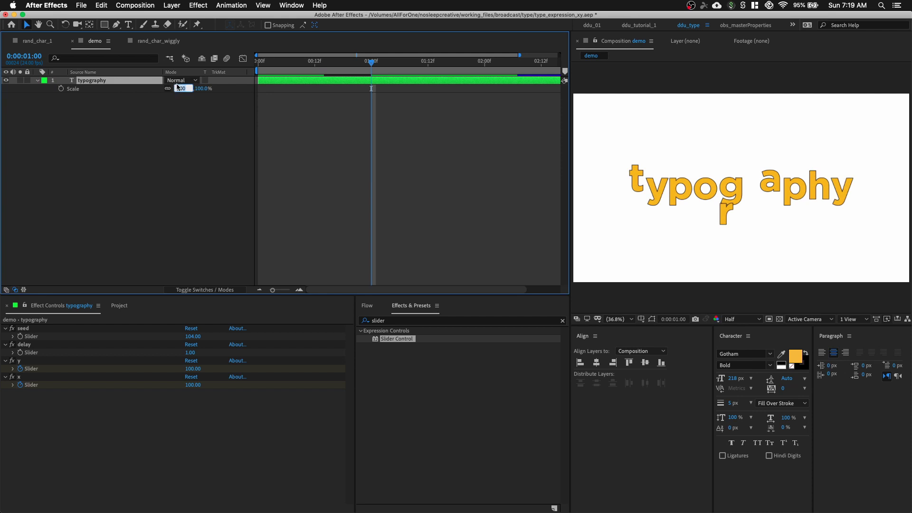
type("75")
key("Return")
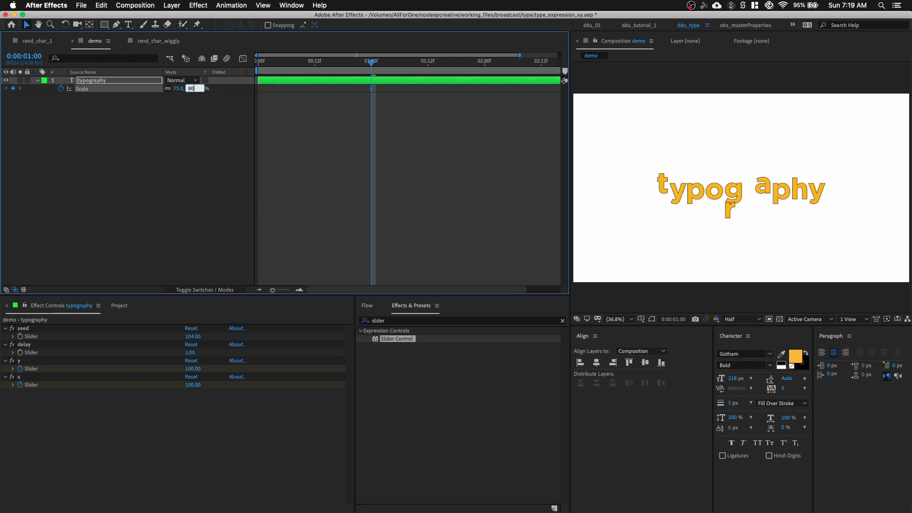
key("Return")
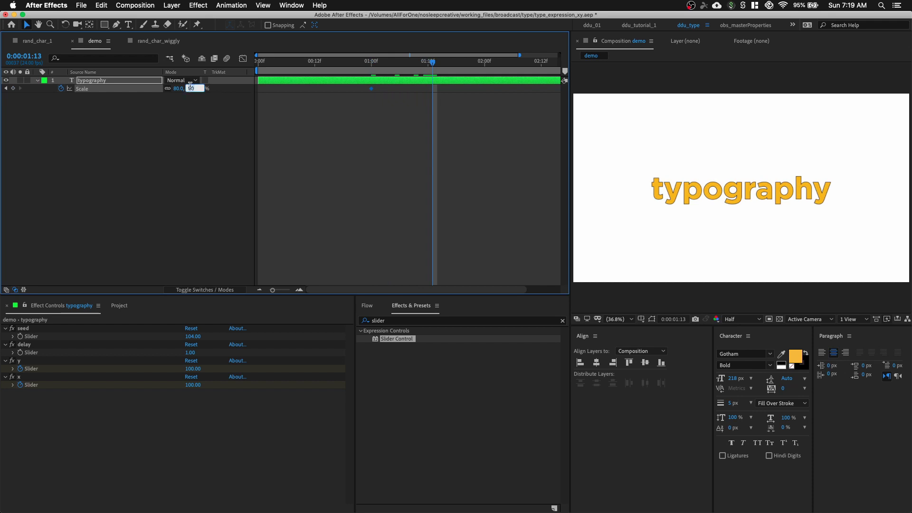
Key the typography layer's Scale at 120% at 1:13.
type("150")
key("Return")
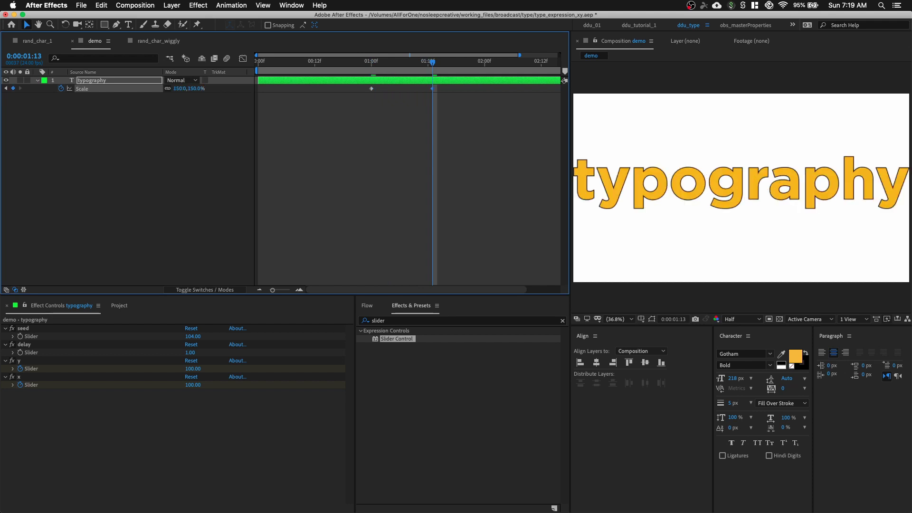
left_click_drag(194, 92, 179, 91)
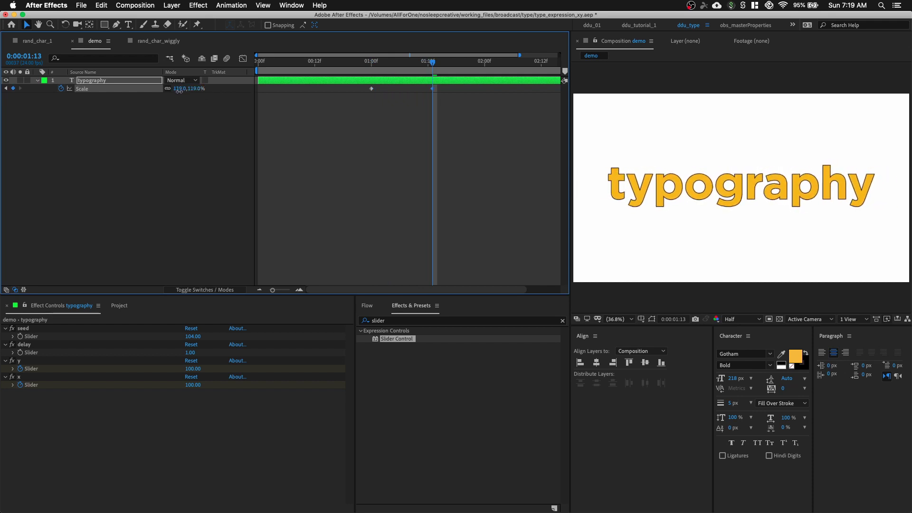
type("120")
key("Return")
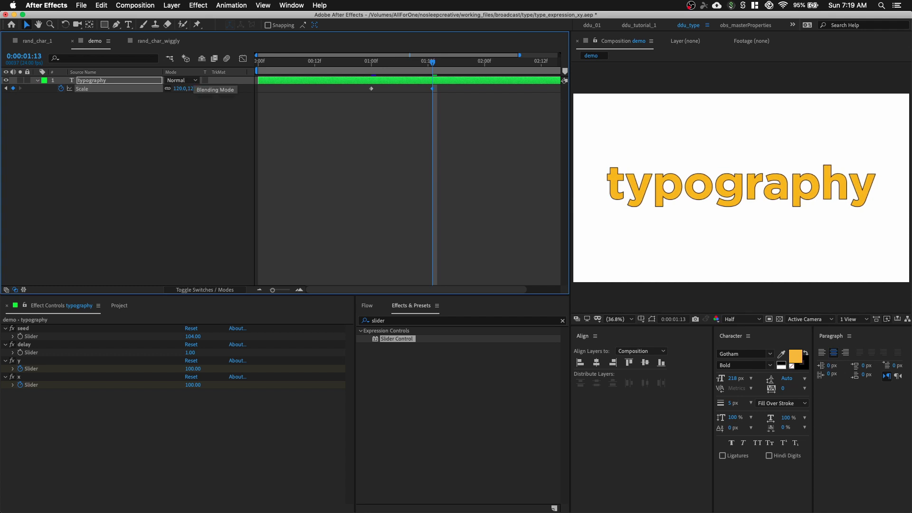
left_click(211, 150)
Apply Easy Ease In to the two Scale keyframes.
key("u")
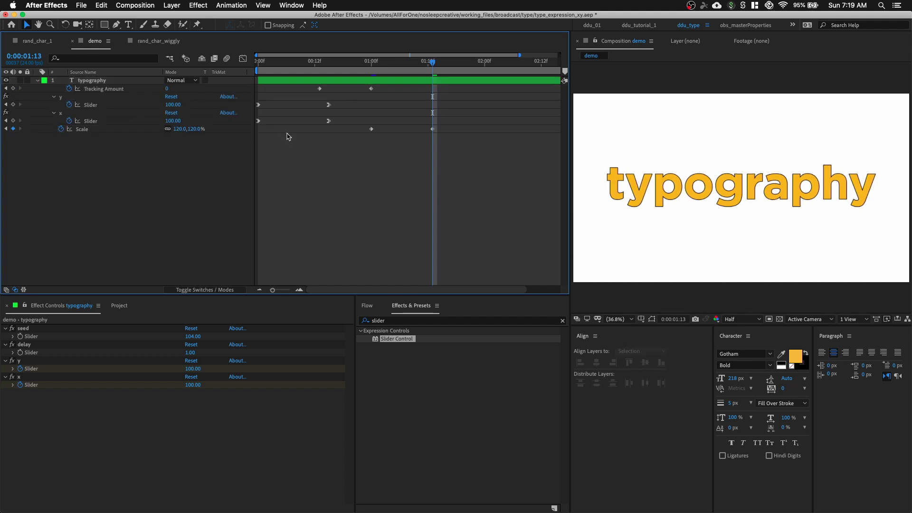
left_click_drag(468, 134, 316, 89)
right_click(321, 90)
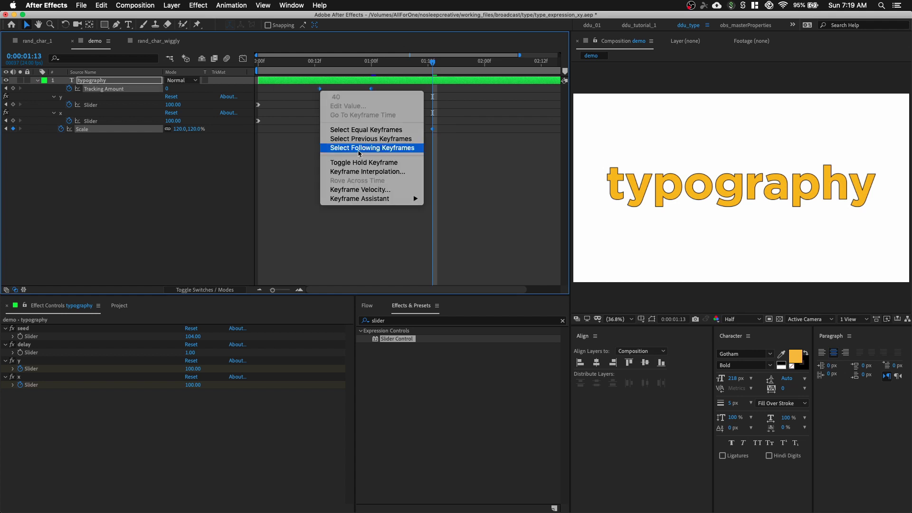
mouse_move(393, 199)
left_click(465, 235)
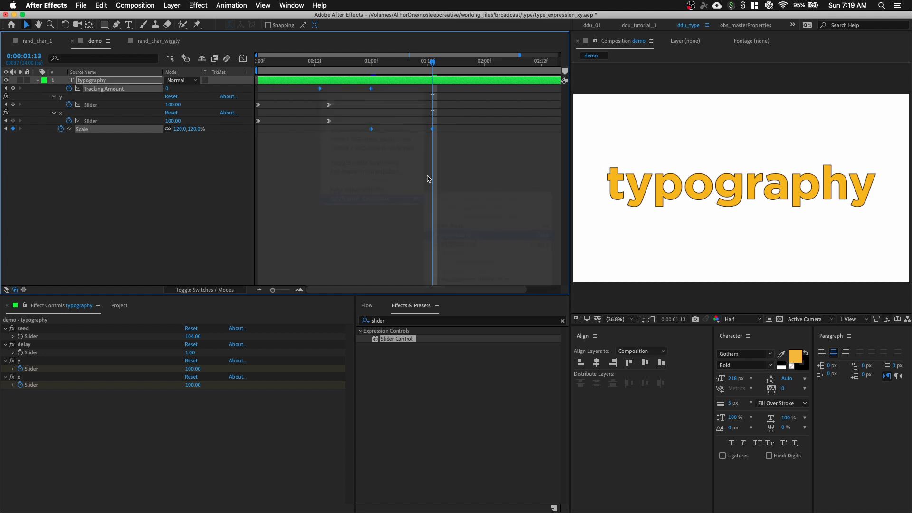
left_click(366, 104)
Slide the Tracking Amount and Scale keyframes later in time, previewing the animation from the start.
left_click_drag(400, 91, 328, 107)
key("Home")
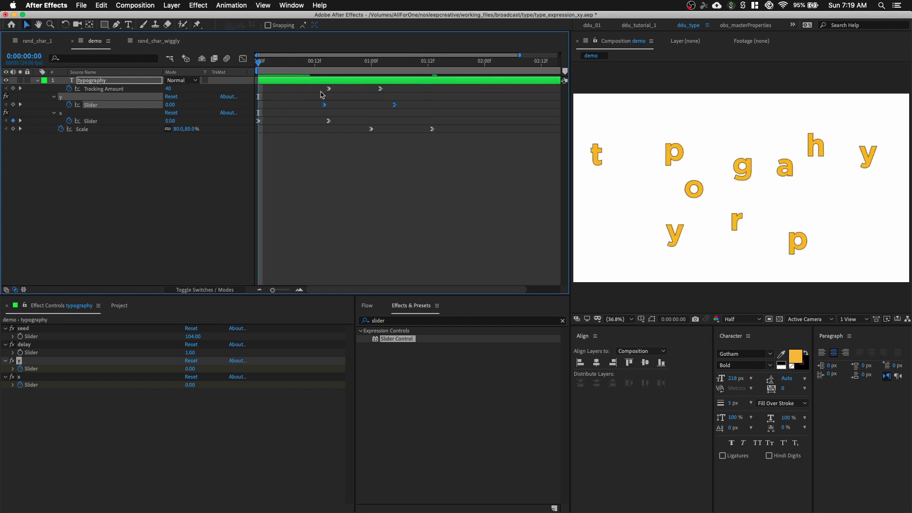
key("space")
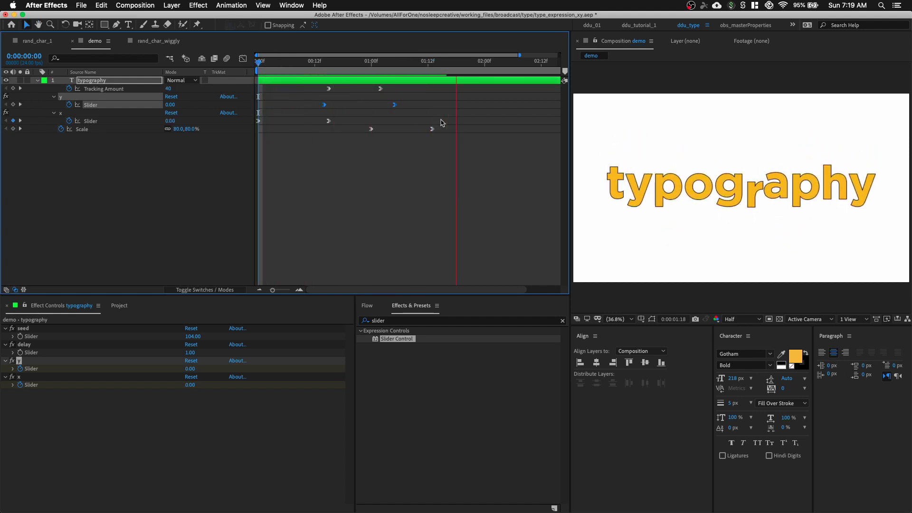
left_click_drag(442, 122, 323, 148)
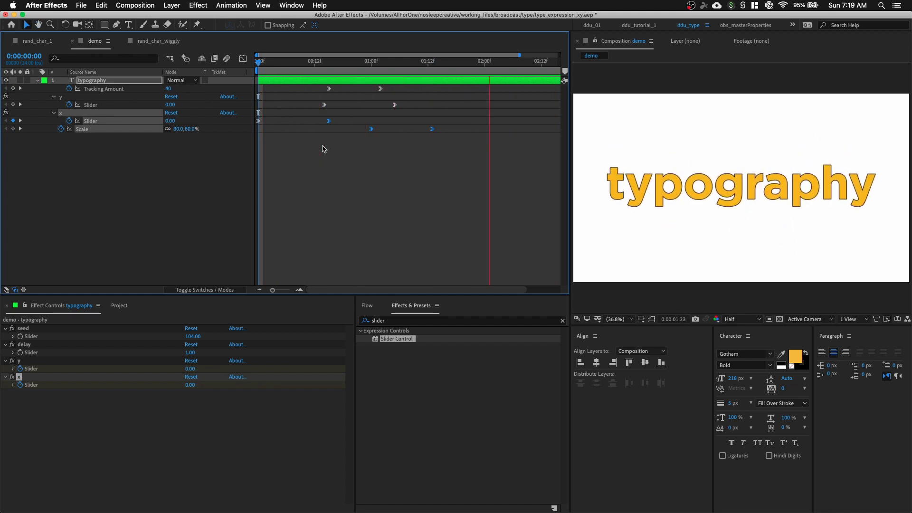
mouse_move(397, 84)
left_mouse_down()
mouse_move(323, 92)
mouse_move(387, 95)
left_mouse_up()
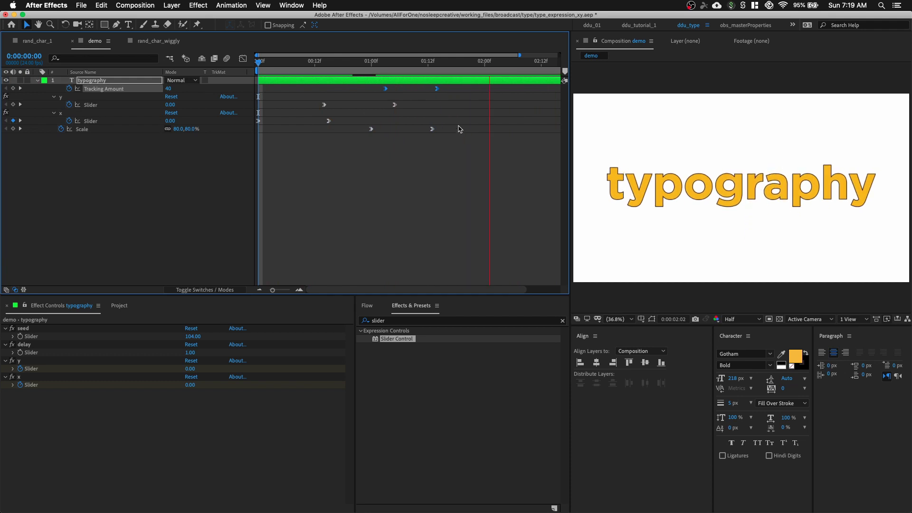
left_click_drag(458, 126, 433, 131)
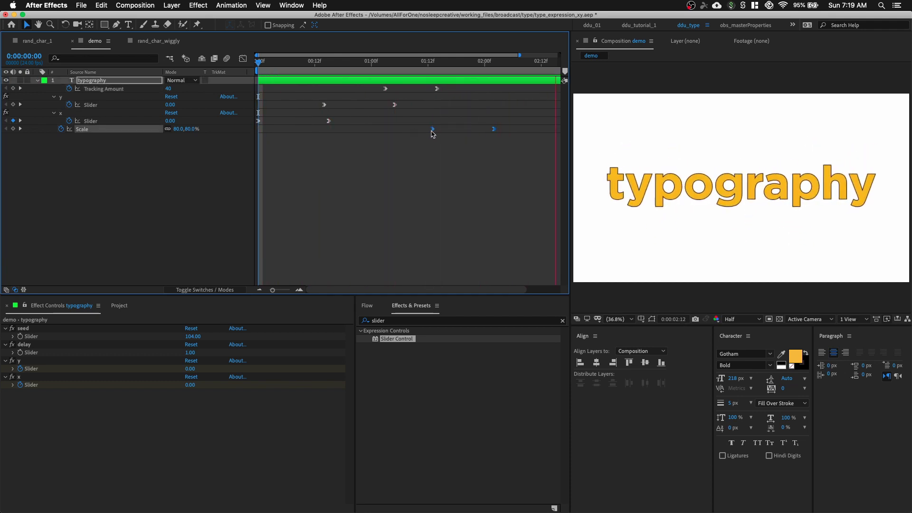
left_click_drag(424, 129, 405, 129)
left_click_drag(436, 88, 376, 95)
left_click_drag(423, 89, 431, 88)
key("space")
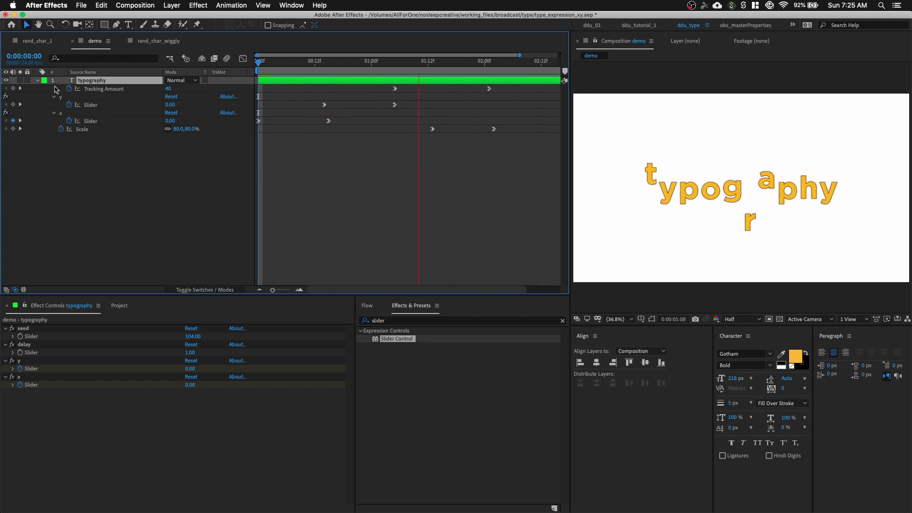
Add Character Offset and Character Value properties to the y animator.
left_click(38, 83)
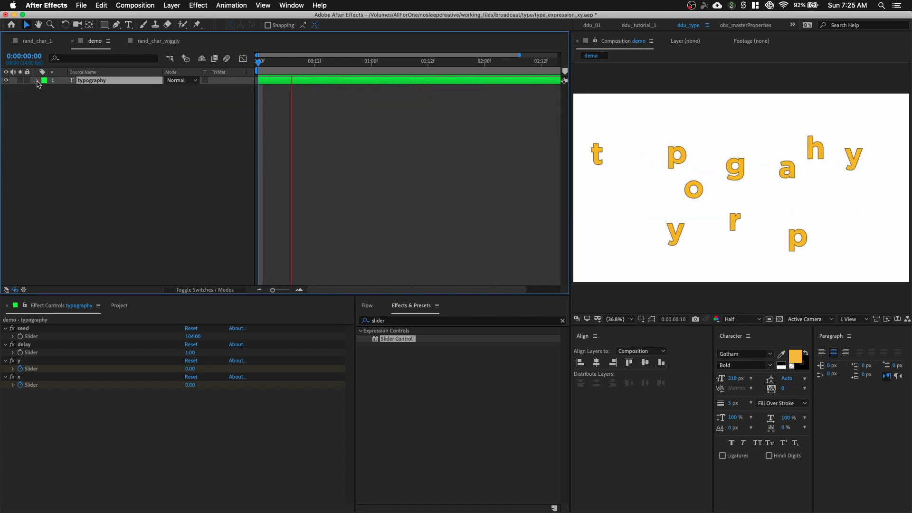
left_click(38, 83)
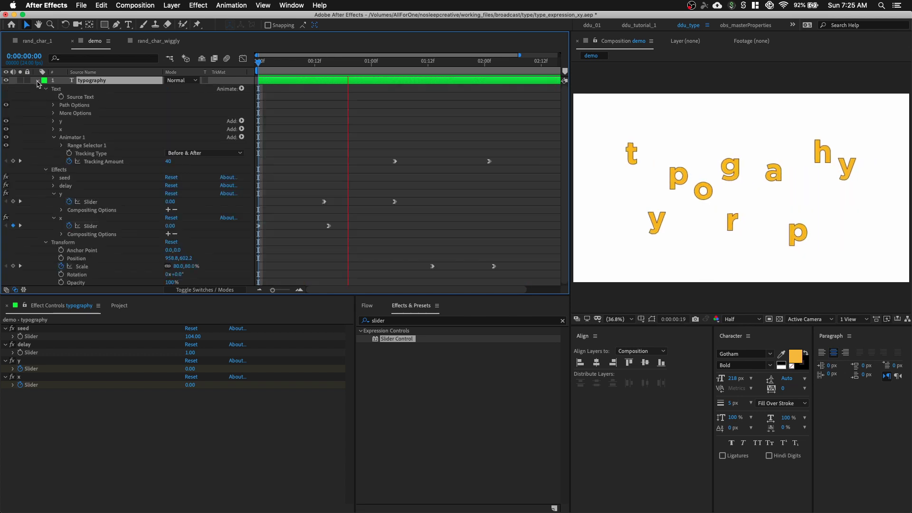
left_click(52, 139)
left_click(64, 121)
left_click(241, 121)
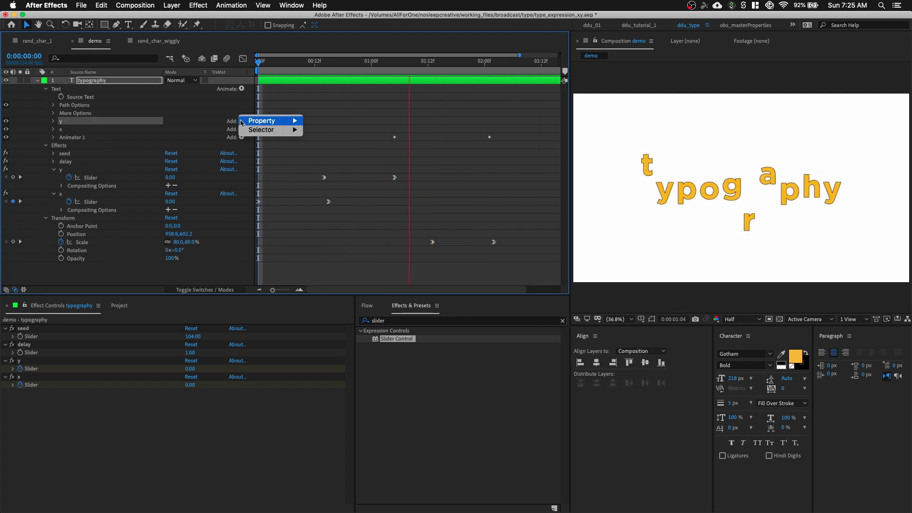
mouse_move(266, 121)
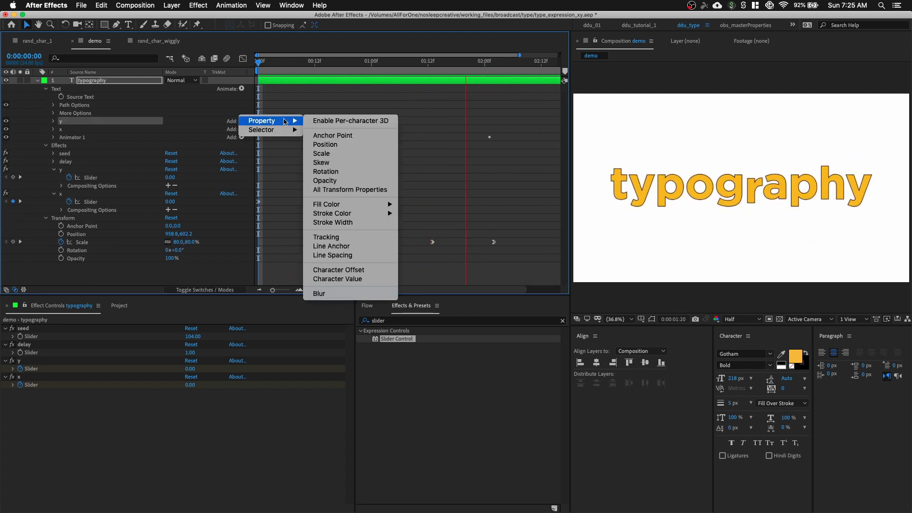
left_click(345, 269)
left_click(241, 121)
mouse_move(265, 122)
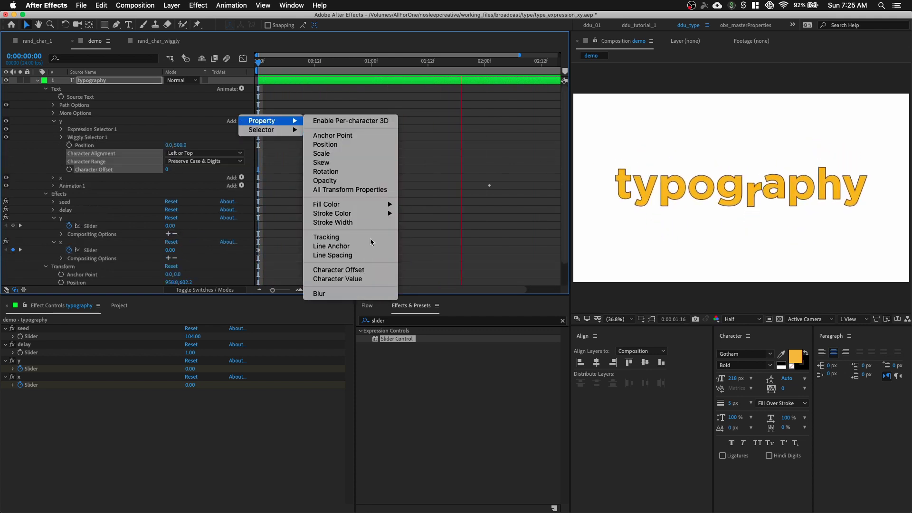
left_click(338, 279)
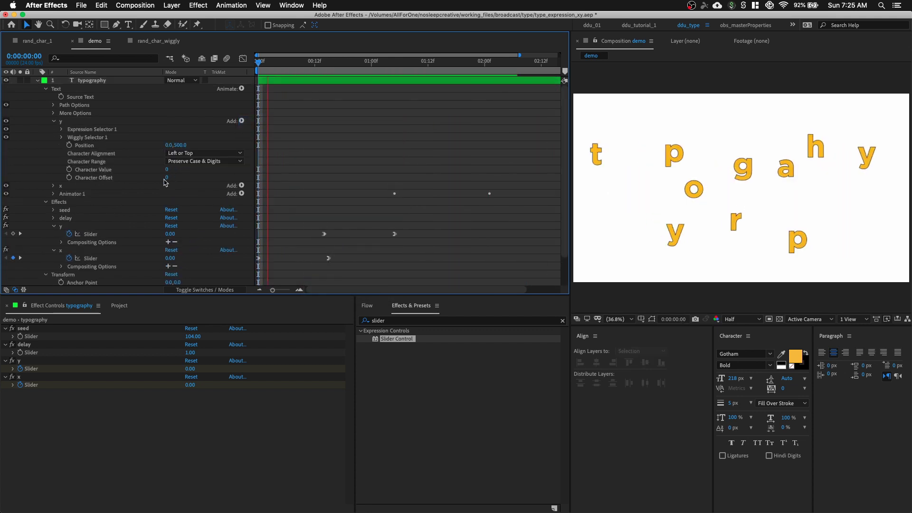
Set Character Offset to 0 and Character Value to 10.
left_click_drag(166, 178, 181, 177)
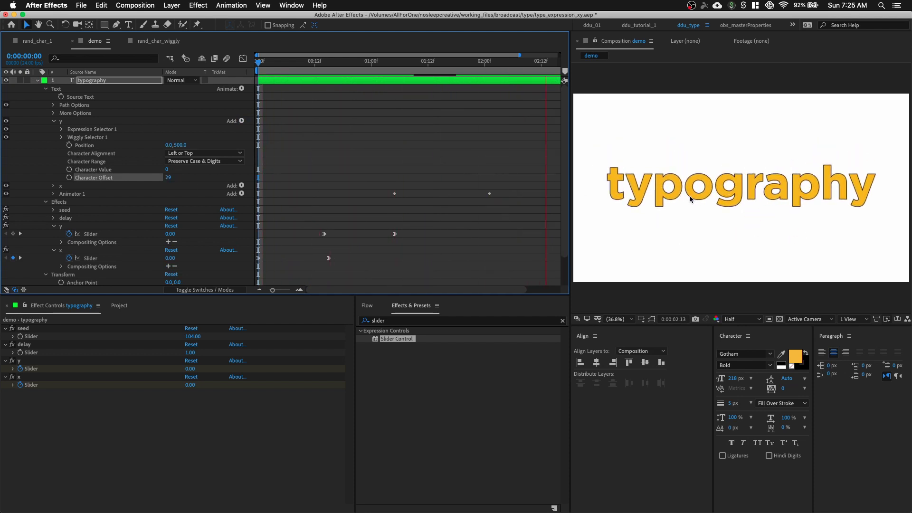
left_click(169, 177)
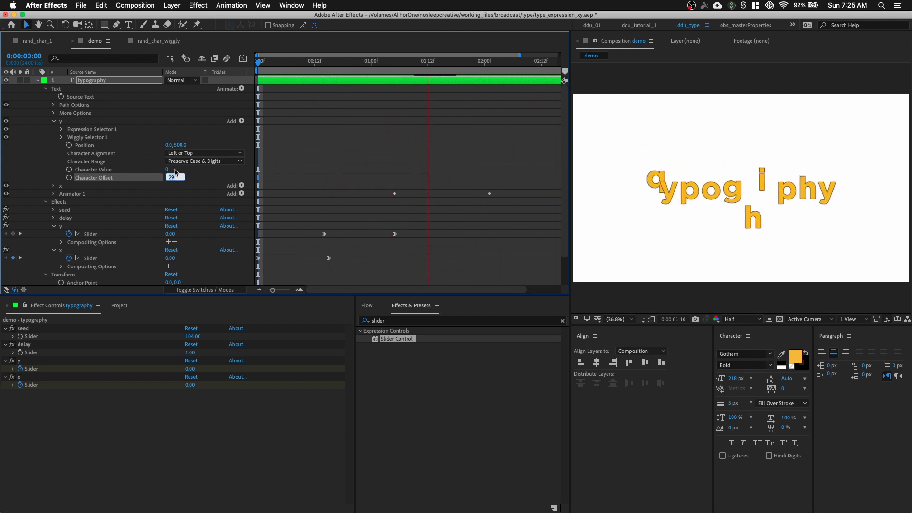
type("0")
left_click(169, 170)
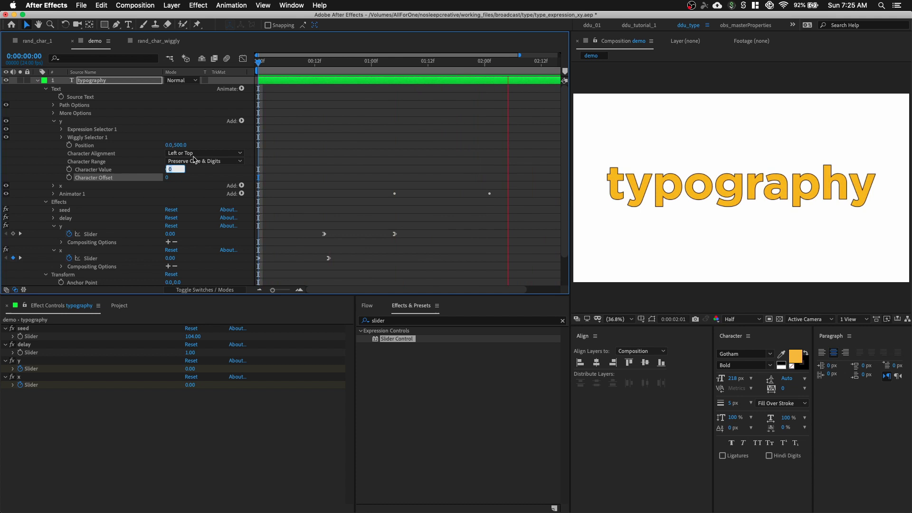
key("Return")
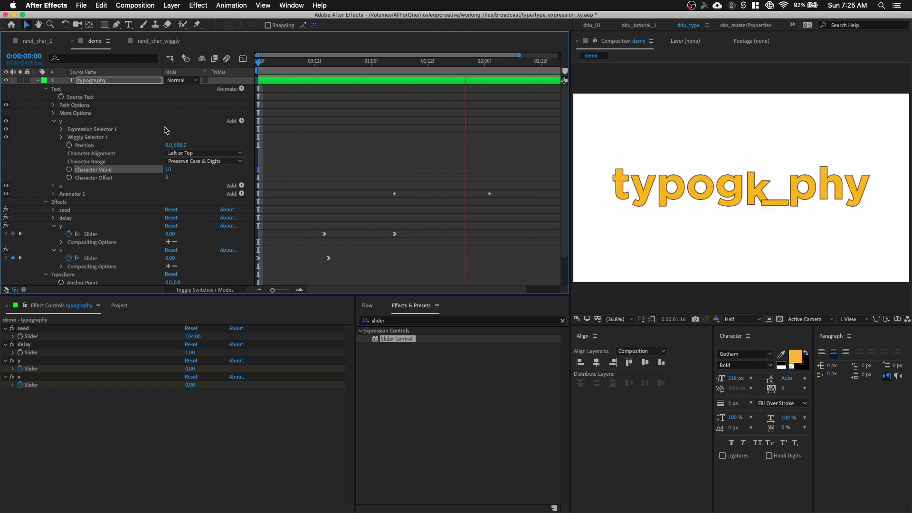
Create a new black solid layer named STROKES.
left_click(36, 80)
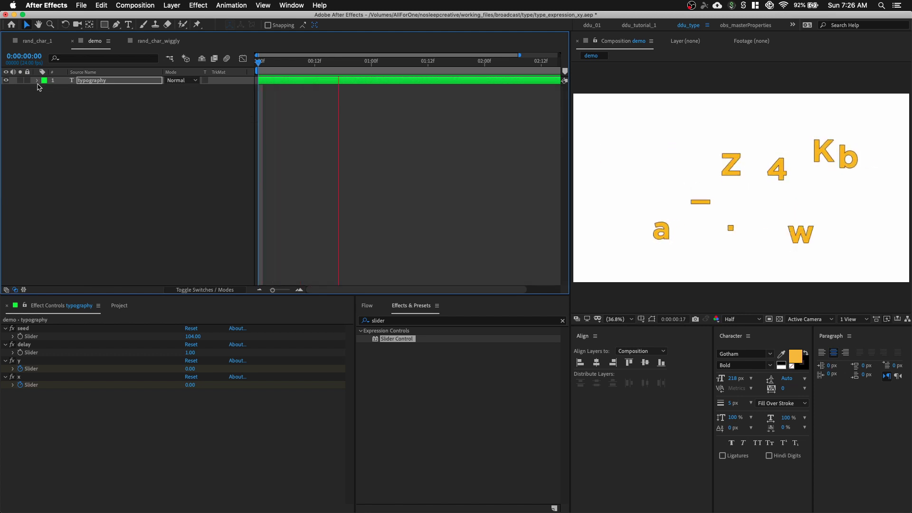
left_click(100, 127)
key("super+y")
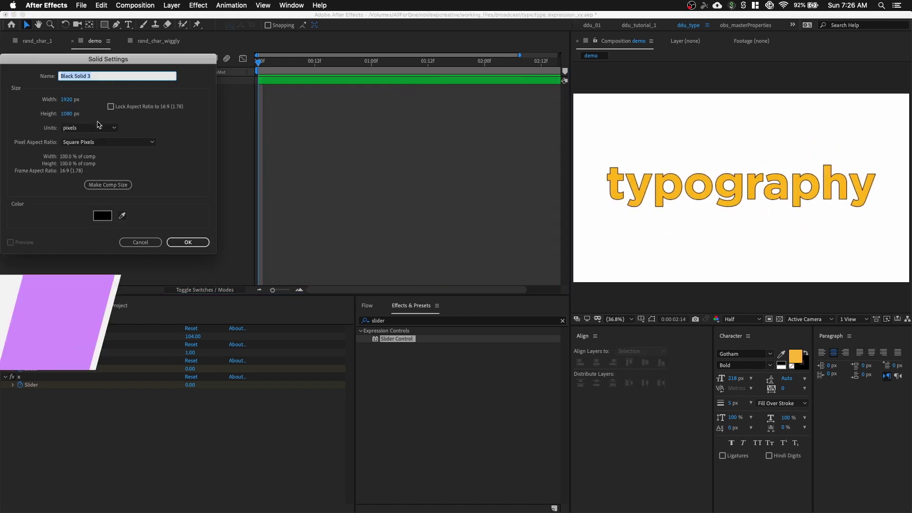
left_click_drag(142, 61, 243, 75)
type("STROKES")
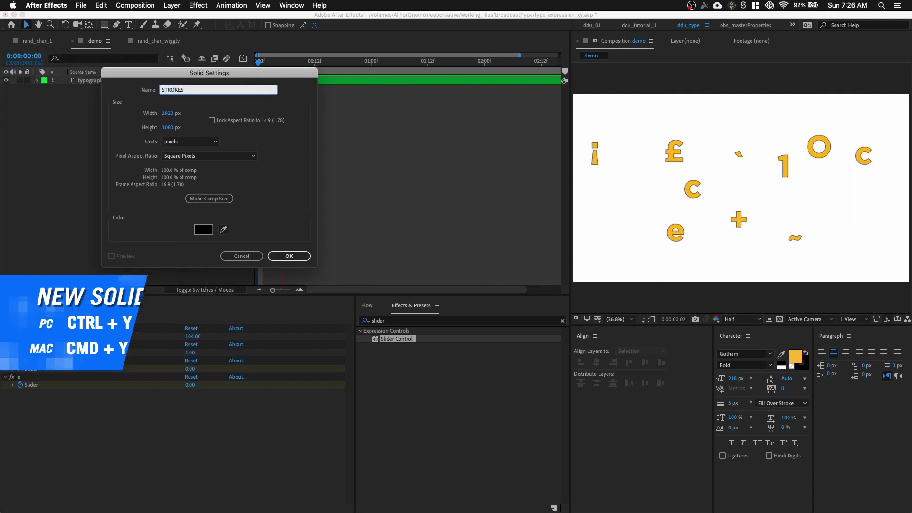
key("Return")
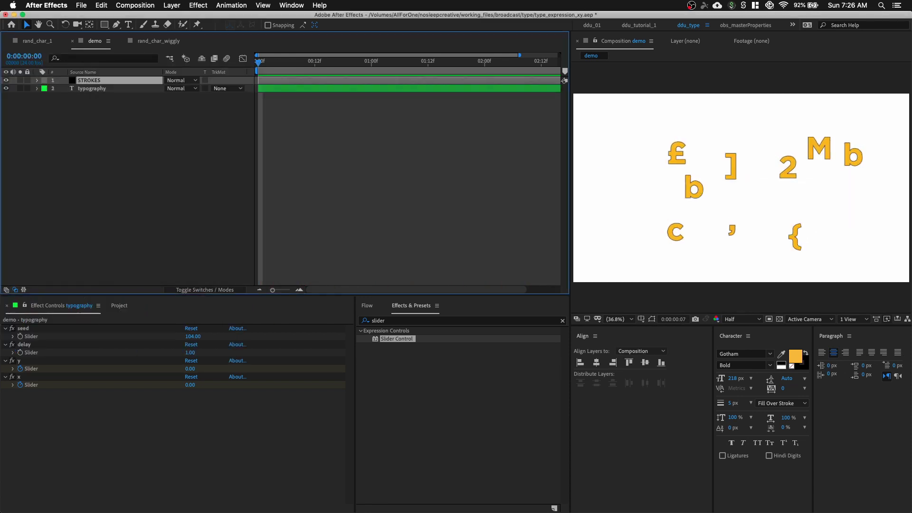
Apply Venetian Blinds to STROKES with 80% Transition Completion and 20° Direction.
left_click(393, 321)
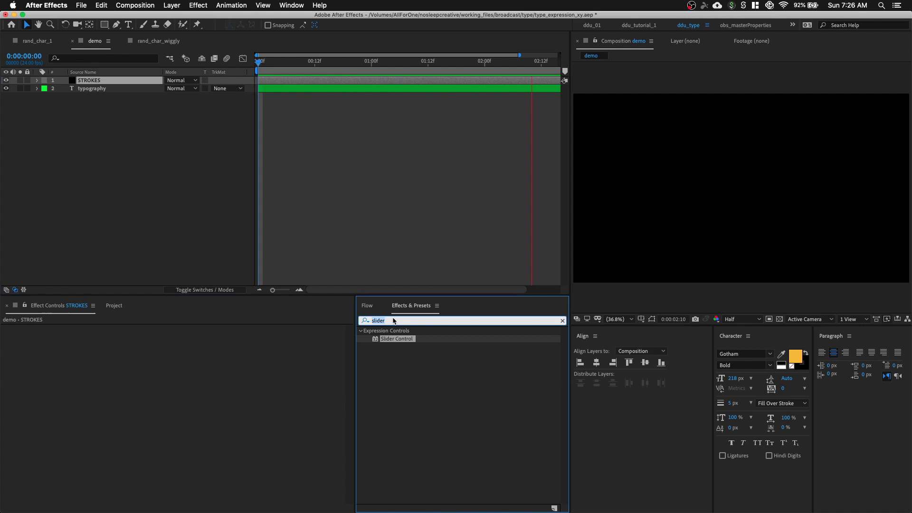
type("venet")
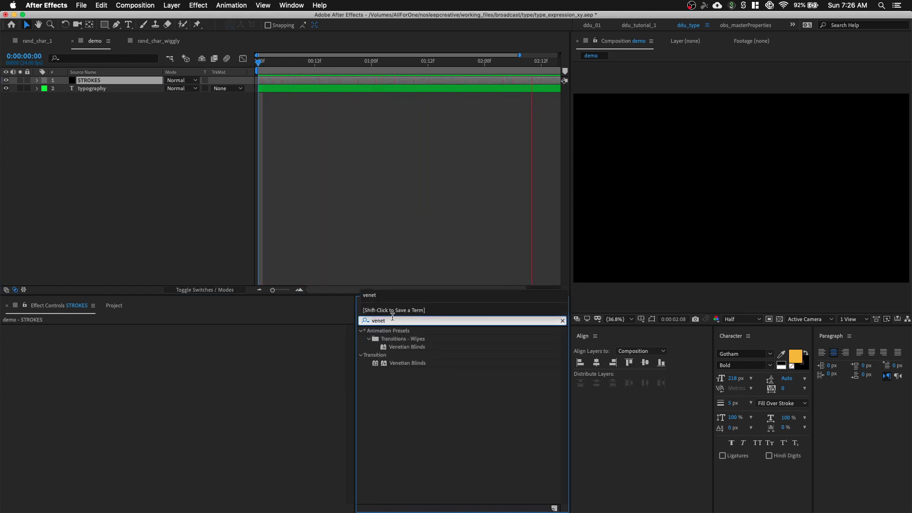
double_click(407, 364)
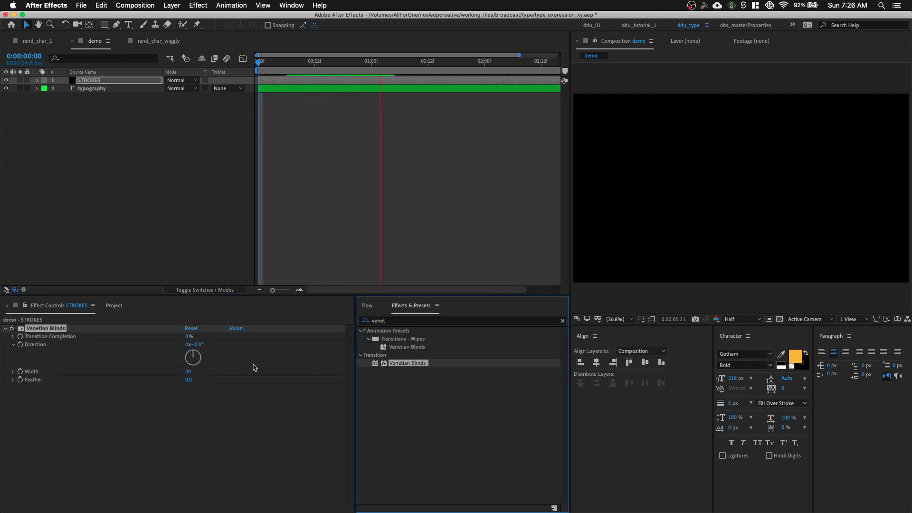
mouse_move(187, 339)
left_mouse_down()
mouse_move(212, 338)
mouse_move(190, 338)
left_mouse_up()
type("80")
key("Return")
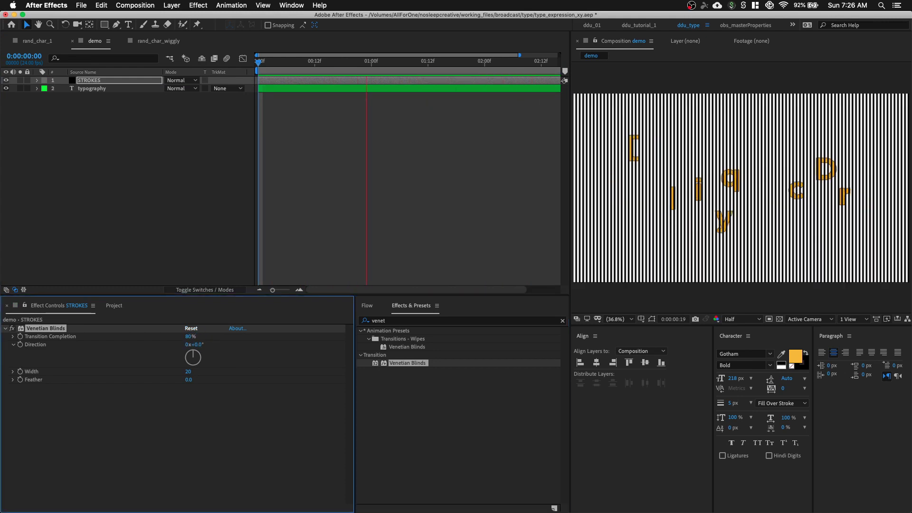
left_click(197, 344)
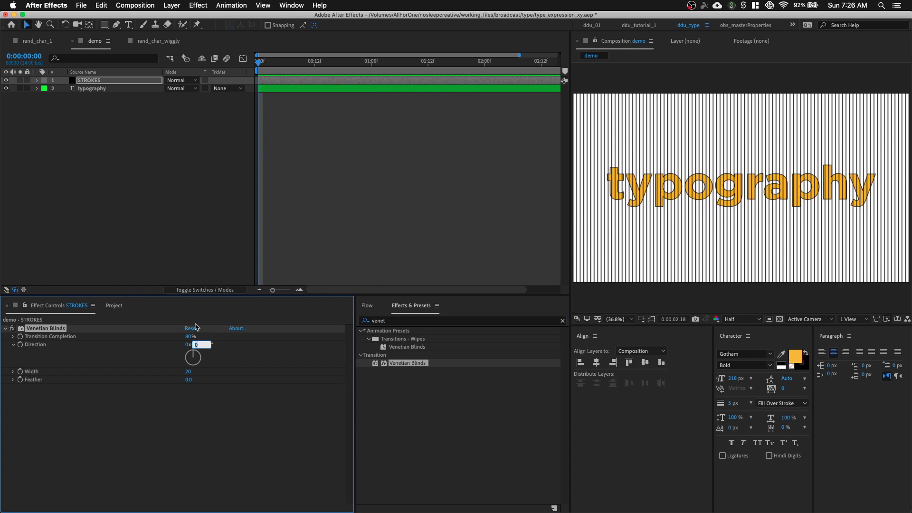
type("20")
key("Return")
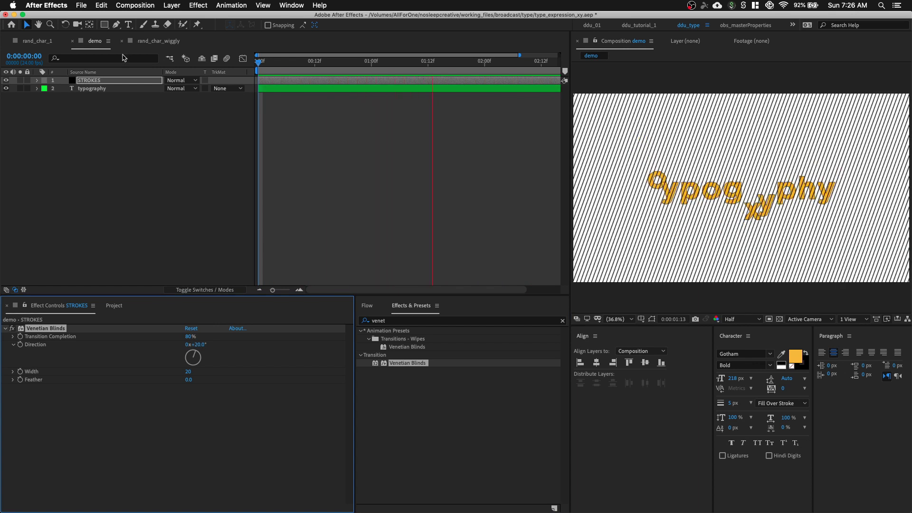
left_click(113, 85)
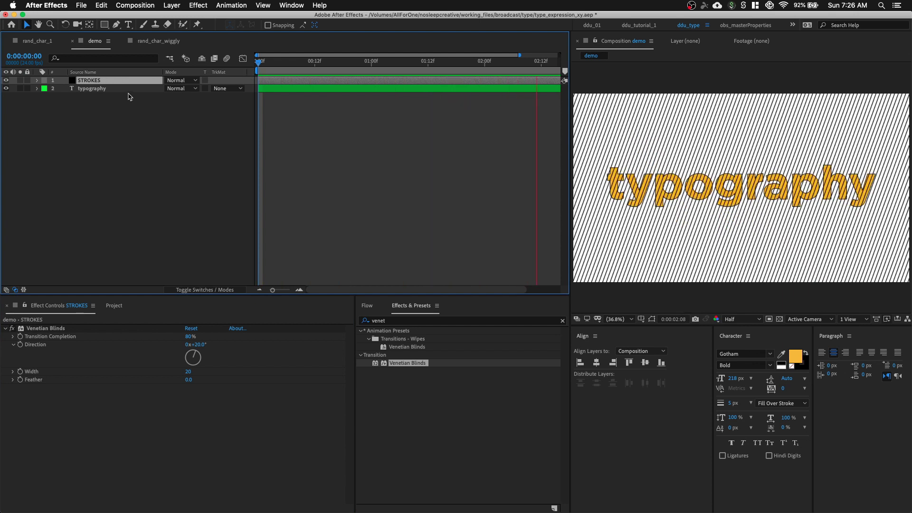
Apply Set Matte to STROKES, taking the matte from the 2. typography layer.
left_click(433, 320)
type("set")
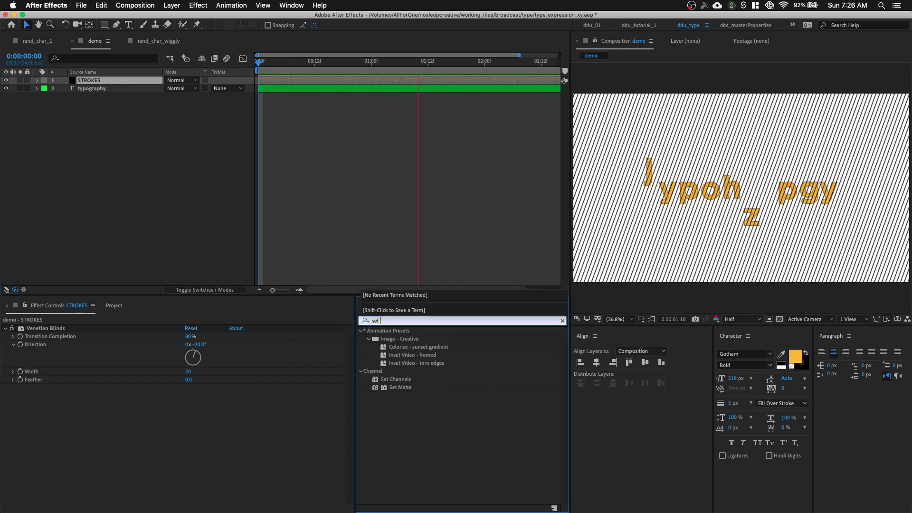
double_click(408, 388)
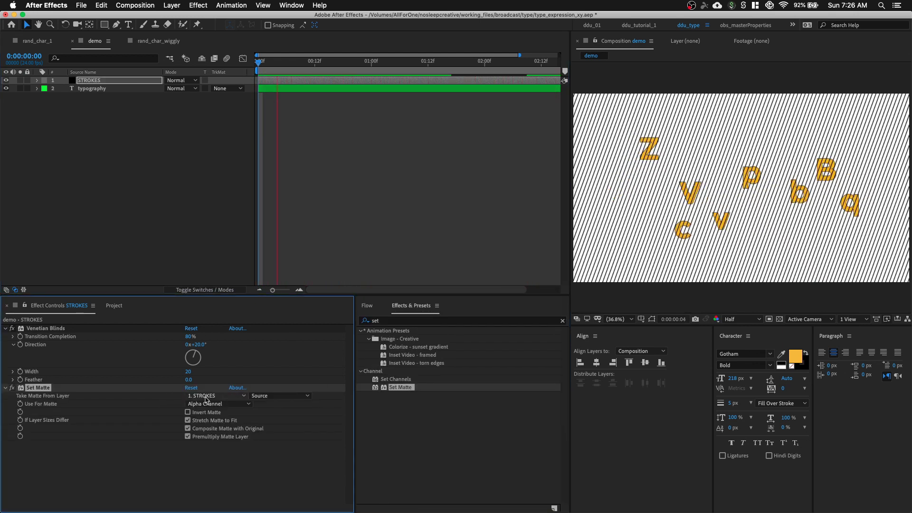
left_click(244, 396)
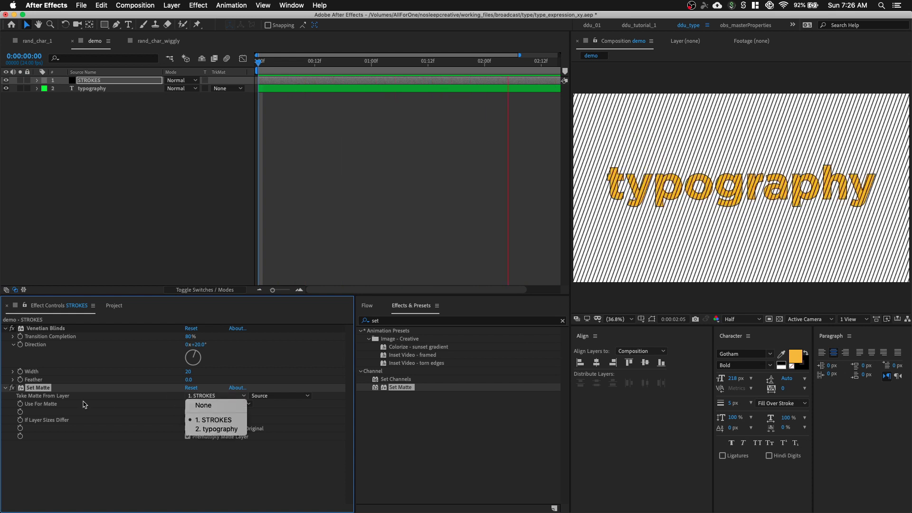
left_click(216, 429)
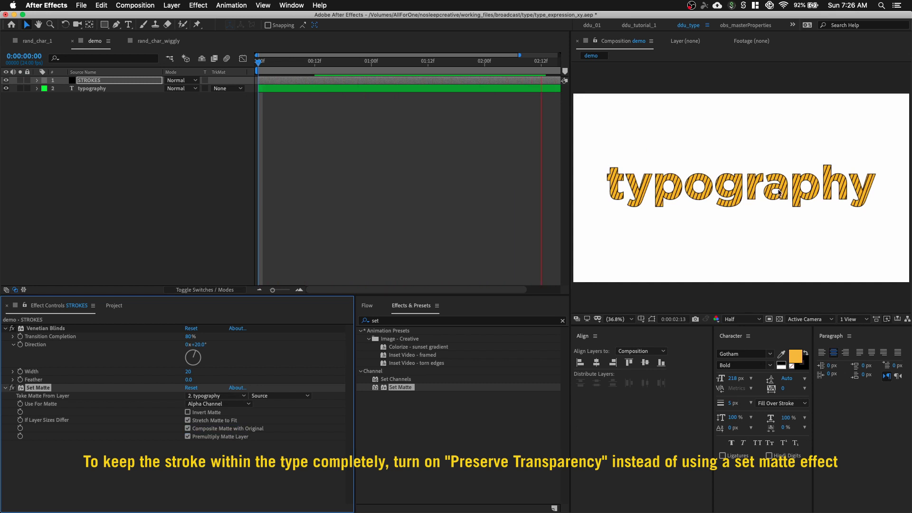
Add a new adjustment layer on top and rename it posterize.
left_click(110, 139)
right_click(120, 111)
mouse_move(142, 117)
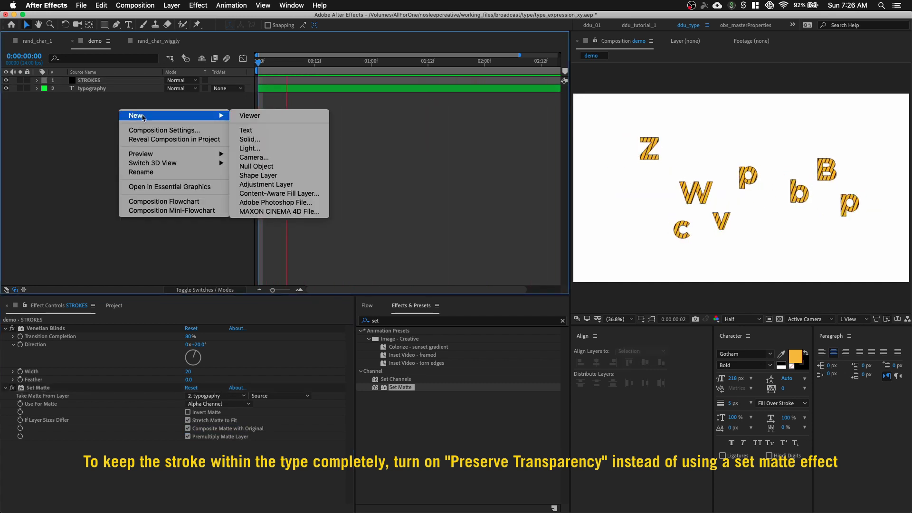
left_click(259, 185)
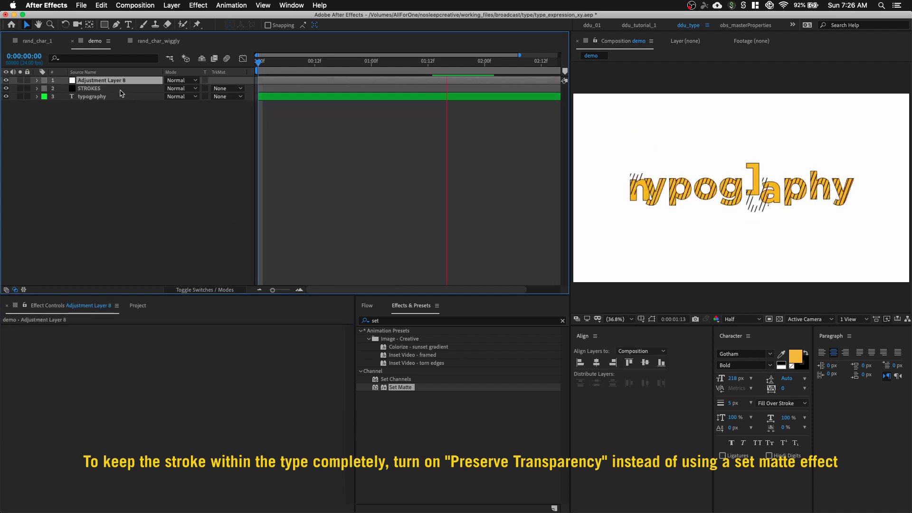
key("Return")
key("BackSpace")
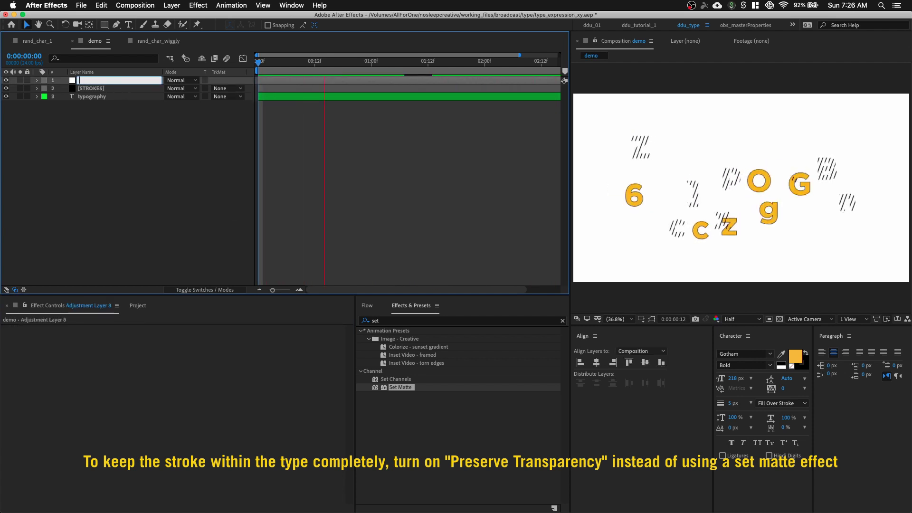
type("posteri")
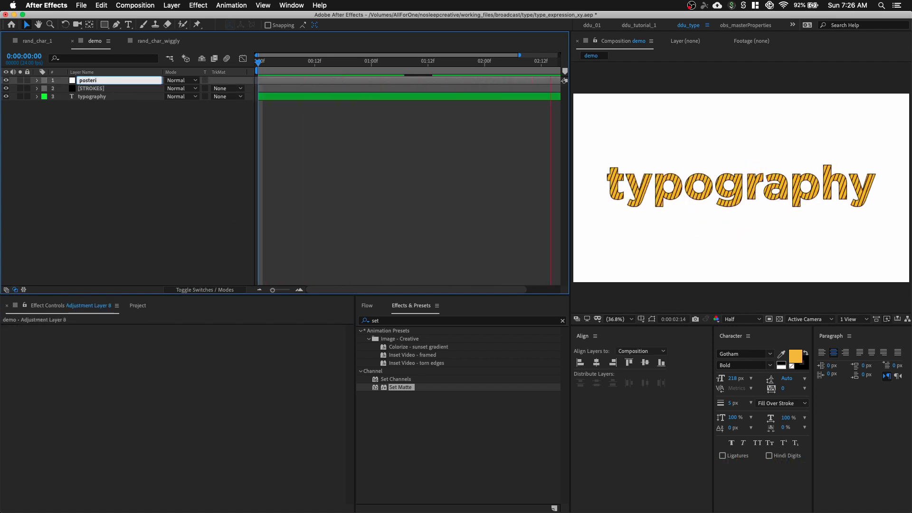
type("ze")
key("Return")
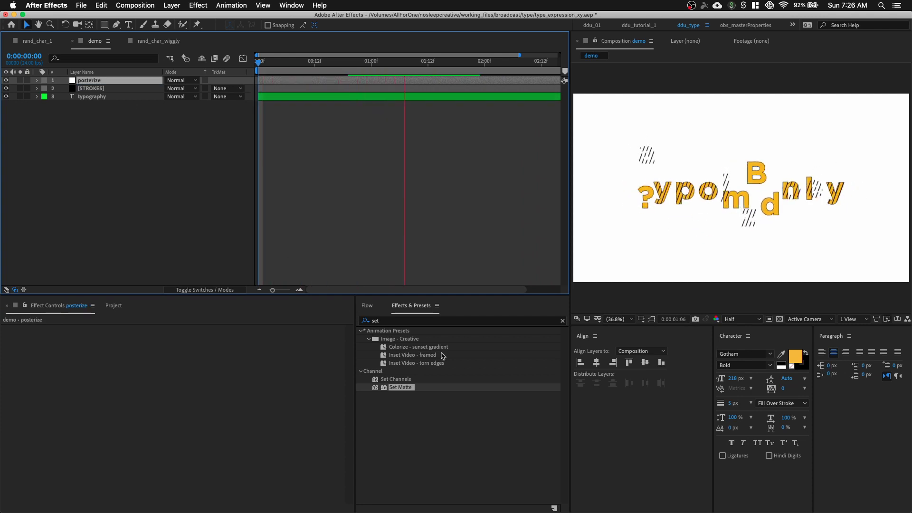
Apply Posterize Time at a 12 frame rate to the posterize layer.
left_click(439, 320)
type("post")
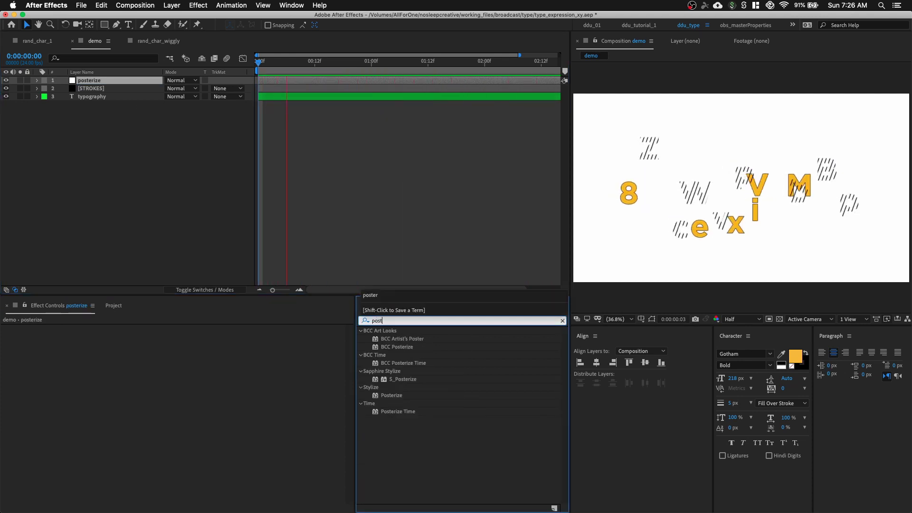
type("er")
key("Return")
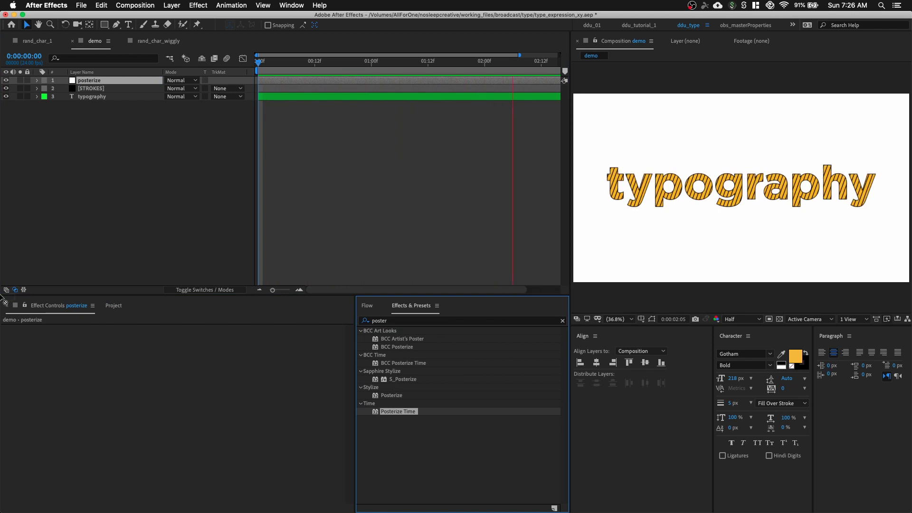
left_click_drag(2, 301, 86, 359)
left_click(161, 234)
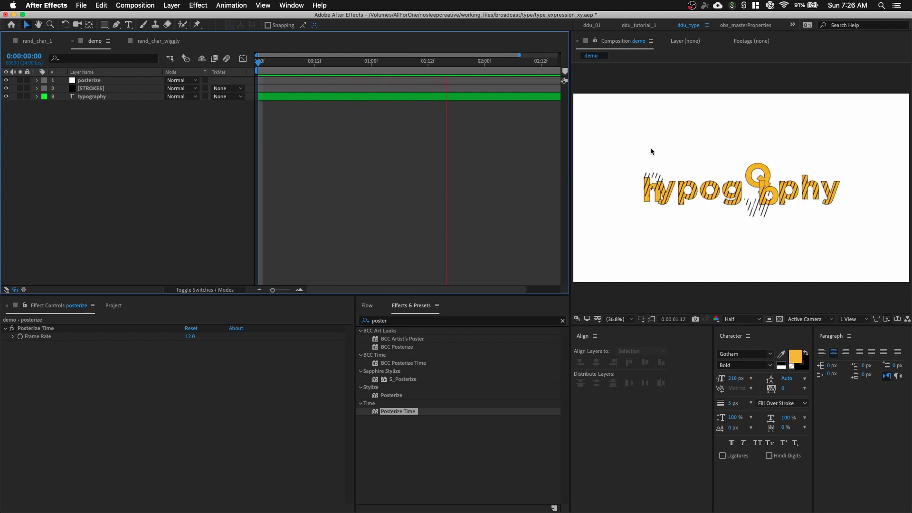
Reveal the STROKES layer's Opacity and enter 40%.
left_click(90, 88)
key("t")
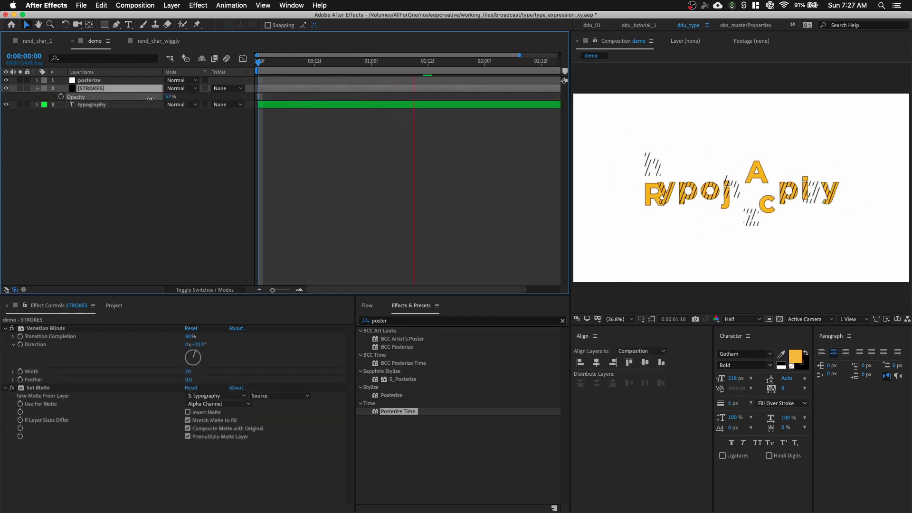
left_click(170, 96)
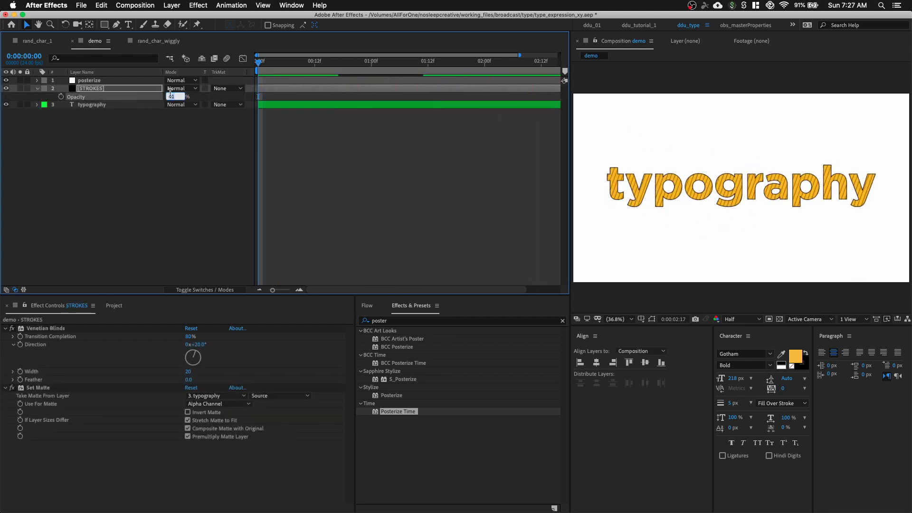
type("40")
key("Return")
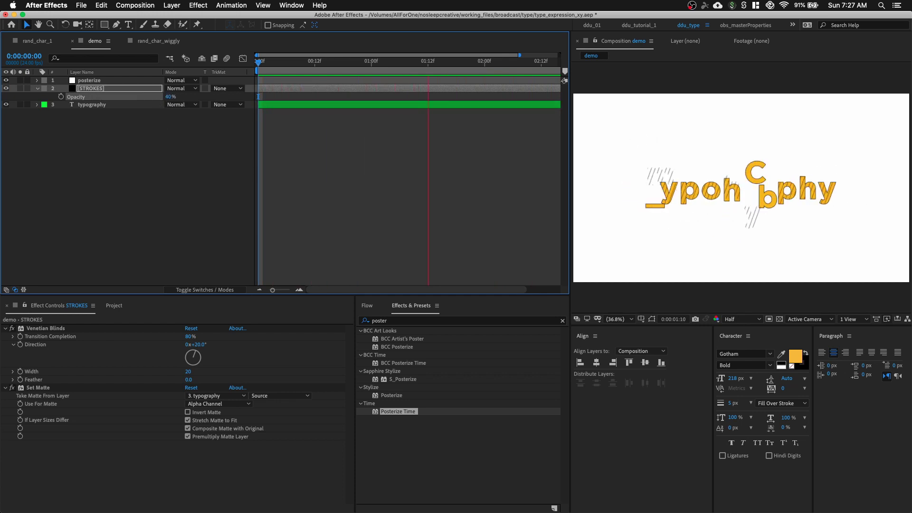